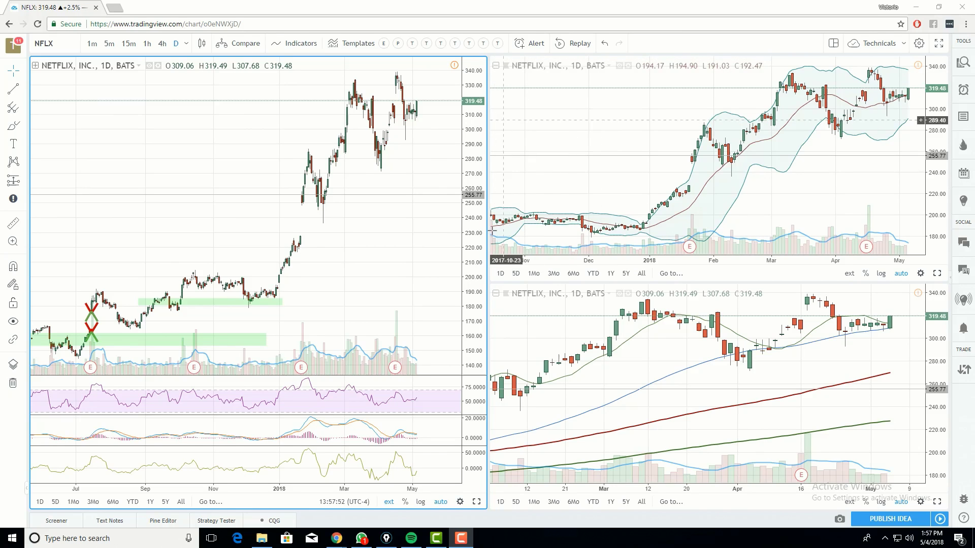
- Outline the borders between the large price chart, the Bollinger Bands chart and the moving-average chart in green
{"action": "mouse_move", "coordinate": [223, 58]}
{"action": "left_mouse_down"}
{"action": "mouse_move", "coordinate": [477, 80]}
{"action": "mouse_move", "coordinate": [490, 131]}
{"action": "left_mouse_up"}
{"action": "left_click_drag", "start_coordinate": [494, 60], "coordinate": [490, 120]}
{"action": "left_click_drag", "start_coordinate": [487, 58], "coordinate": [580, 47]}
{"action": "left_click_drag", "start_coordinate": [485, 299], "coordinate": [493, 353]}
{"action": "left_click_drag", "start_coordinate": [483, 296], "coordinate": [592, 297]}
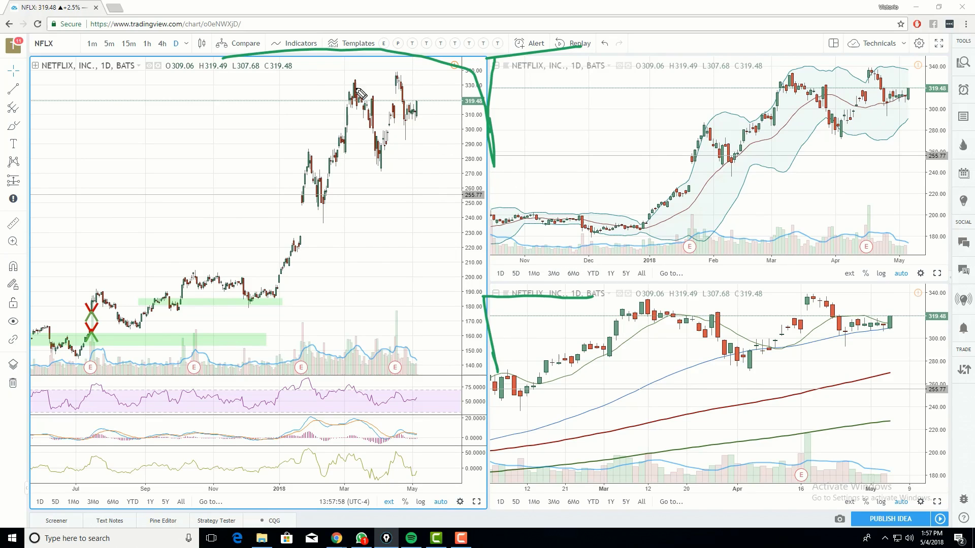
- Underline the Netflix, Inc. name on each of the three charts, and clear all the markup
{"action": "left_click_drag", "start_coordinate": [49, 73], "coordinate": [100, 69]}
{"action": "left_click_drag", "start_coordinate": [514, 77], "coordinate": [568, 73]}
{"action": "left_click_drag", "start_coordinate": [517, 305], "coordinate": [564, 308]}
{"action": "key", "text": "ctrl+shift+7"}
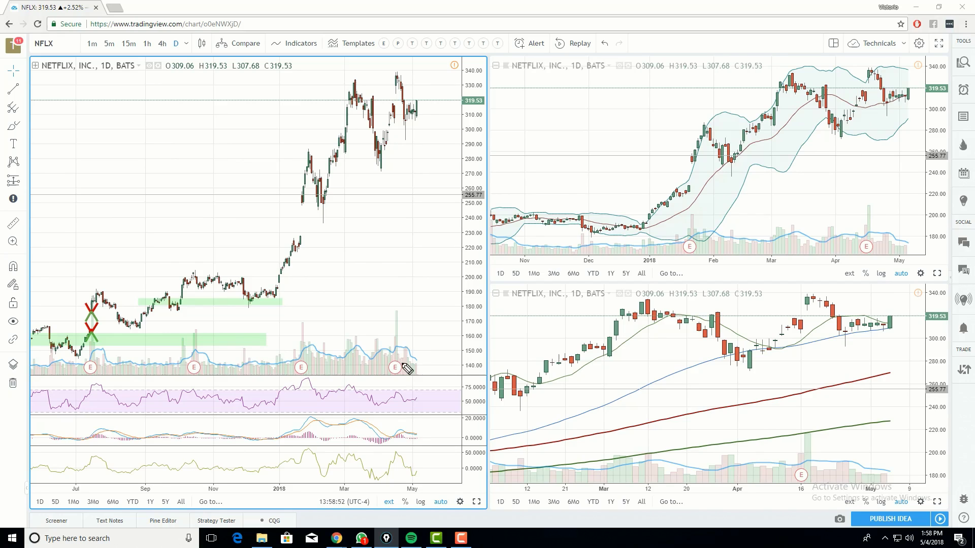
- Circle the last two earnings markers and the January price gap on the large chart, and draw a rising trend arrow under the price
{"action": "mouse_move", "coordinate": [406, 361]}
{"action": "left_mouse_down"}
{"action": "mouse_move", "coordinate": [401, 390]}
{"action": "mouse_move", "coordinate": [408, 361]}
{"action": "left_mouse_up"}
{"action": "mouse_move", "coordinate": [314, 349]}
{"action": "left_mouse_down"}
{"action": "mouse_move", "coordinate": [298, 382]}
{"action": "mouse_move", "coordinate": [311, 361]}
{"action": "left_mouse_up"}
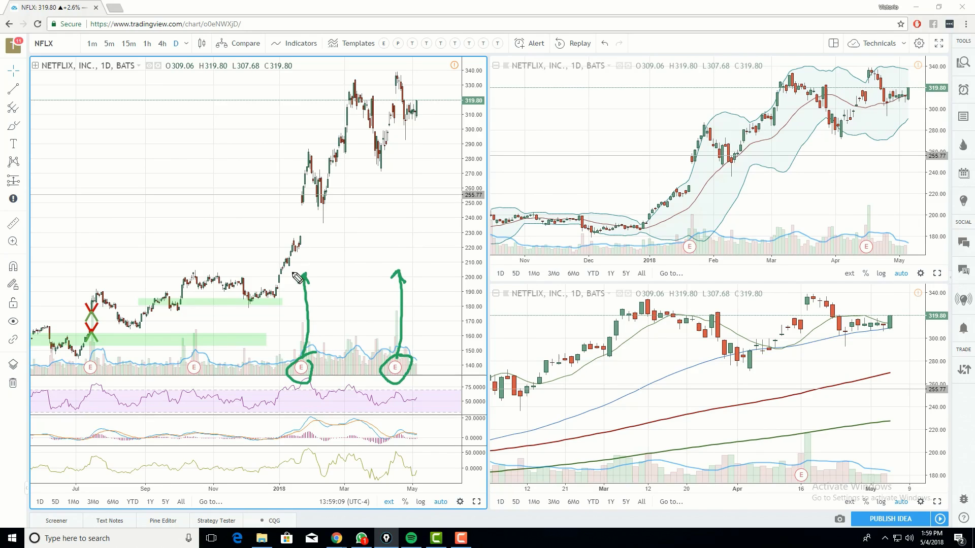
{"action": "mouse_move", "coordinate": [309, 210]}
{"action": "left_mouse_down"}
{"action": "mouse_move", "coordinate": [297, 203]}
{"action": "mouse_move", "coordinate": [314, 224]}
{"action": "left_mouse_up"}
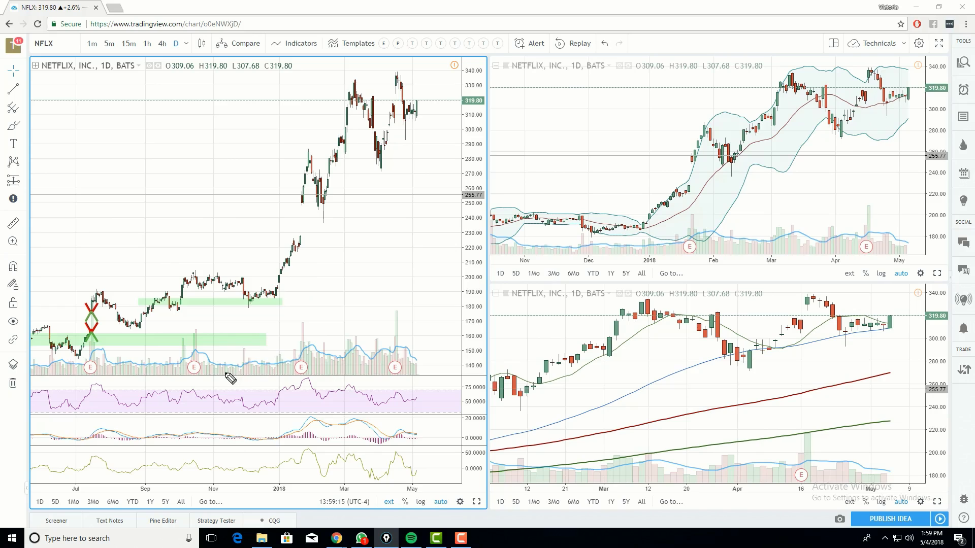
{"action": "mouse_move", "coordinate": [217, 358]}
{"action": "left_mouse_down"}
{"action": "mouse_move", "coordinate": [384, 207]}
{"action": "mouse_move", "coordinate": [406, 170]}
{"action": "mouse_move", "coordinate": [408, 183]}
{"action": "left_mouse_up"}
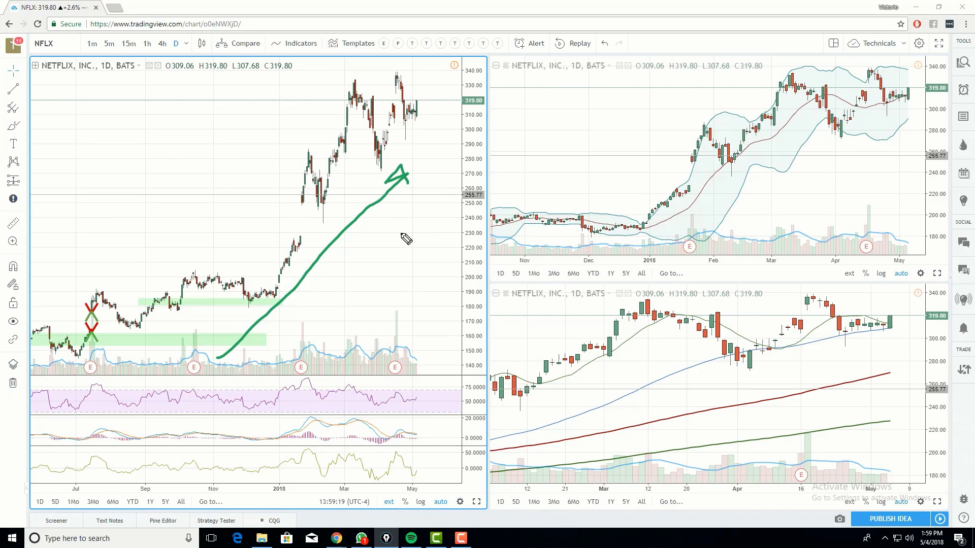
{"action": "key", "text": "e"}
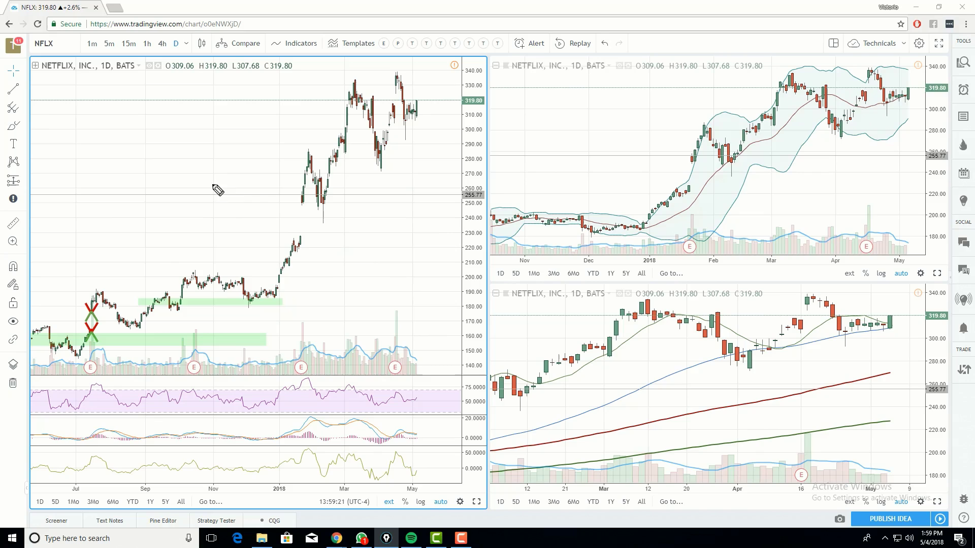
- Circle the Netflix, Inc. name on all three charts and the latest earnings marker on the large chart
{"action": "mouse_move", "coordinate": [76, 50]}
{"action": "left_mouse_down"}
{"action": "mouse_move", "coordinate": [45, 57]}
{"action": "mouse_move", "coordinate": [114, 71]}
{"action": "mouse_move", "coordinate": [74, 50]}
{"action": "left_mouse_up"}
{"action": "mouse_move", "coordinate": [548, 60]}
{"action": "left_mouse_down"}
{"action": "mouse_move", "coordinate": [505, 70]}
{"action": "mouse_move", "coordinate": [581, 76]}
{"action": "mouse_move", "coordinate": [533, 58]}
{"action": "left_mouse_up"}
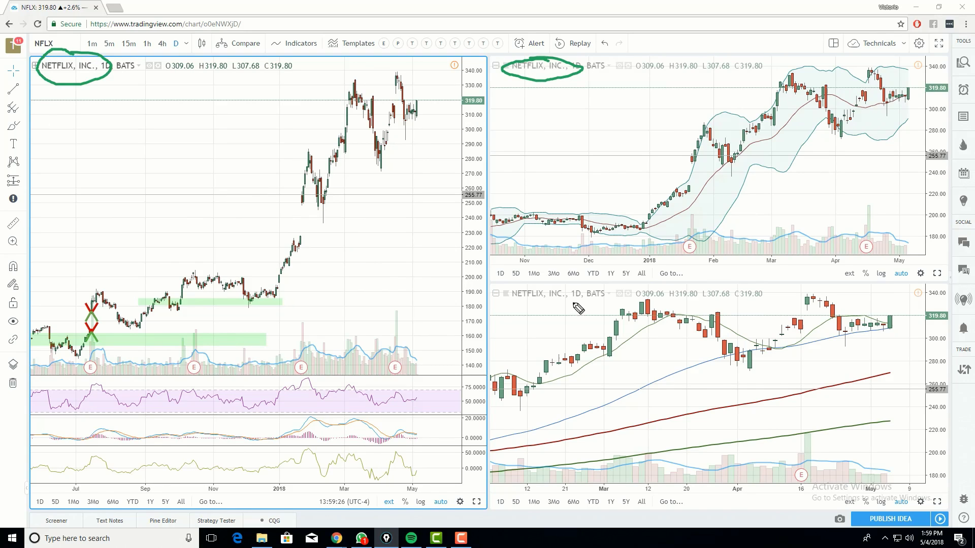
{"action": "left_click_drag", "start_coordinate": [571, 279], "coordinate": [588, 292]}
{"action": "mouse_move", "coordinate": [406, 361]}
{"action": "left_mouse_down"}
{"action": "mouse_move", "coordinate": [387, 366]}
{"action": "mouse_move", "coordinate": [405, 378]}
{"action": "mouse_move", "coordinate": [398, 360]}
{"action": "left_mouse_up"}
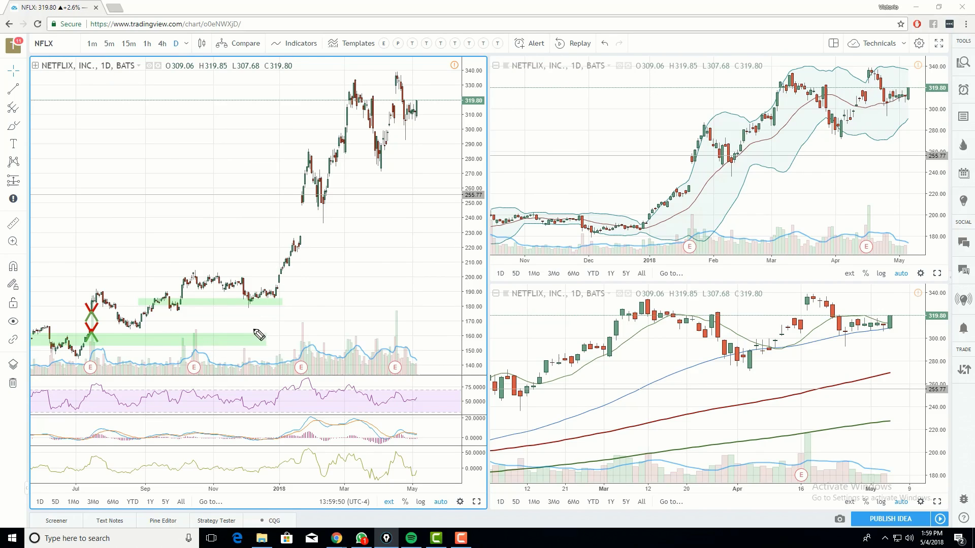
- Circle the daily interval, and mark the March to April and January price swings on the large chart
{"action": "mouse_move", "coordinate": [181, 36]}
{"action": "left_mouse_down"}
{"action": "mouse_move", "coordinate": [187, 71]}
{"action": "mouse_move", "coordinate": [183, 36]}
{"action": "left_mouse_up"}
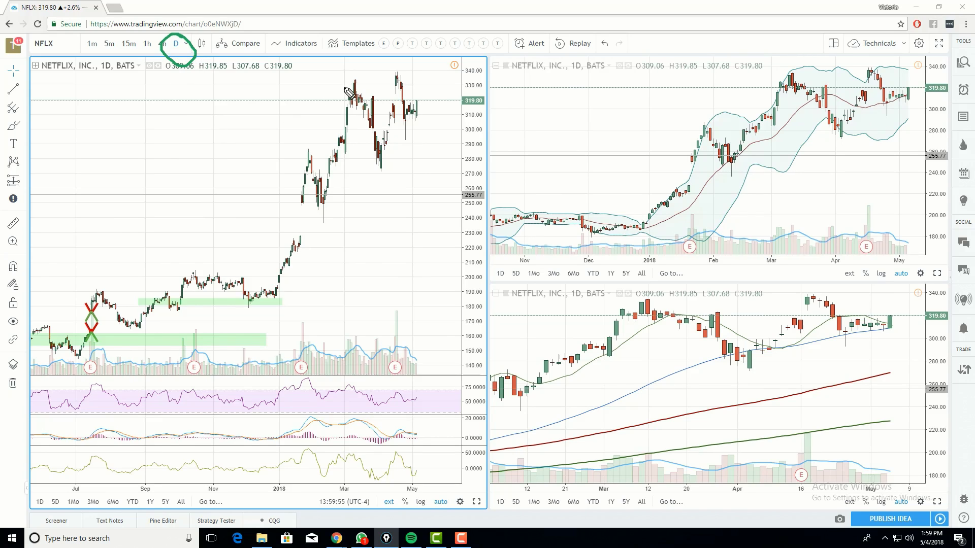
{"action": "left_click_drag", "start_coordinate": [357, 89], "coordinate": [381, 167]}
{"action": "mouse_move", "coordinate": [404, 84]}
{"action": "left_mouse_down"}
{"action": "mouse_move", "coordinate": [396, 99]}
{"action": "mouse_move", "coordinate": [419, 110]}
{"action": "mouse_move", "coordinate": [404, 82]}
{"action": "left_mouse_up"}
{"action": "mouse_move", "coordinate": [306, 189]}
{"action": "left_mouse_down"}
{"action": "mouse_move", "coordinate": [305, 204]}
{"action": "mouse_move", "coordinate": [306, 188]}
{"action": "left_mouse_up"}
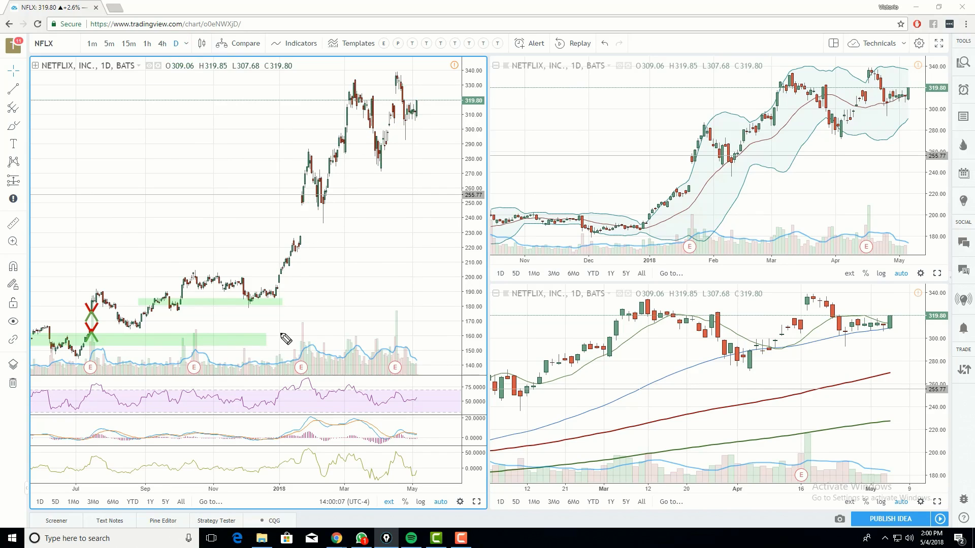
- Circle the large chart's whole volume area, and mark the January and April volume spikes and earnings markers with circles and rising arrows
{"action": "mouse_move", "coordinate": [280, 333]}
{"action": "left_mouse_down"}
{"action": "mouse_move", "coordinate": [186, 323]}
{"action": "mouse_move", "coordinate": [72, 336]}
{"action": "mouse_move", "coordinate": [60, 382]}
{"action": "mouse_move", "coordinate": [192, 395]}
{"action": "mouse_move", "coordinate": [421, 356]}
{"action": "mouse_move", "coordinate": [248, 321]}
{"action": "left_mouse_up"}
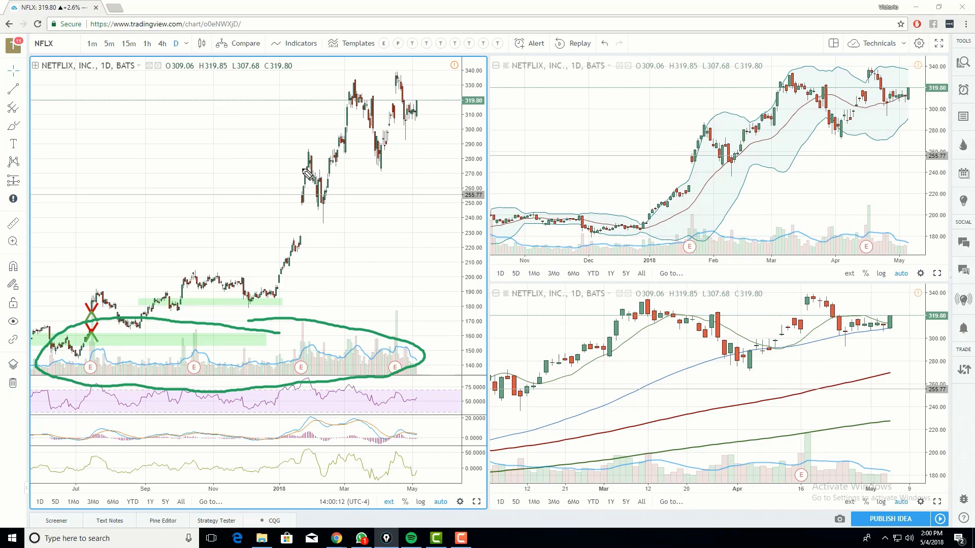
{"action": "key", "text": "ctrl+shift+7"}
{"action": "left_click_drag", "start_coordinate": [304, 320], "coordinate": [301, 359]}
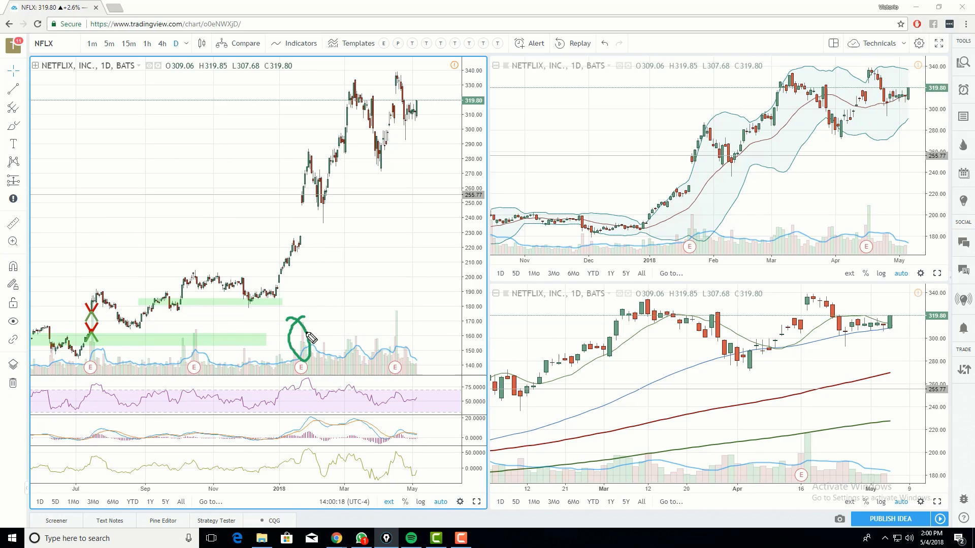
{"action": "mouse_move", "coordinate": [300, 341]}
{"action": "left_mouse_down"}
{"action": "mouse_move", "coordinate": [298, 377]}
{"action": "mouse_move", "coordinate": [304, 361]}
{"action": "left_mouse_up"}
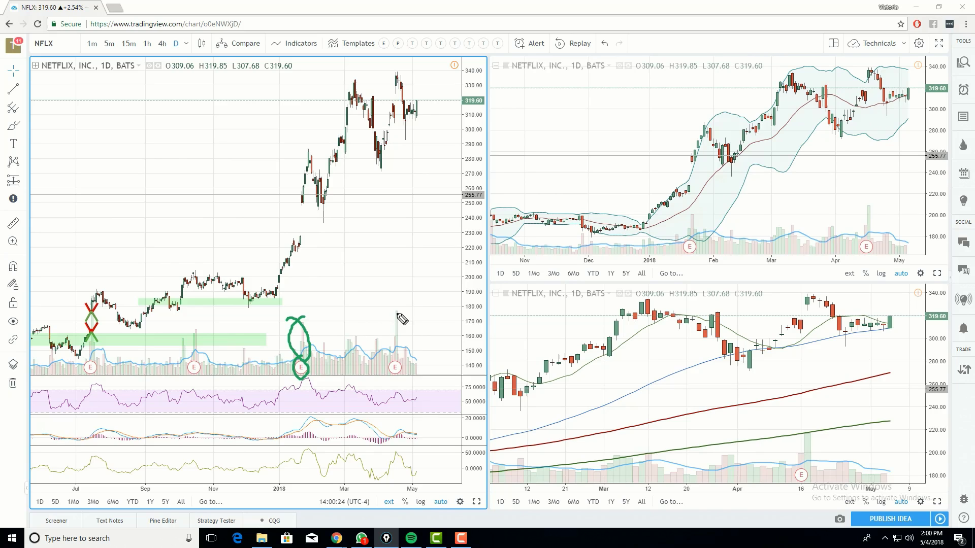
{"action": "mouse_move", "coordinate": [397, 302]}
{"action": "left_mouse_down"}
{"action": "mouse_move", "coordinate": [363, 356]}
{"action": "mouse_move", "coordinate": [400, 307]}
{"action": "left_mouse_up"}
{"action": "mouse_move", "coordinate": [401, 342]}
{"action": "left_mouse_down"}
{"action": "mouse_move", "coordinate": [388, 376]}
{"action": "mouse_move", "coordinate": [403, 352]}
{"action": "left_mouse_up"}
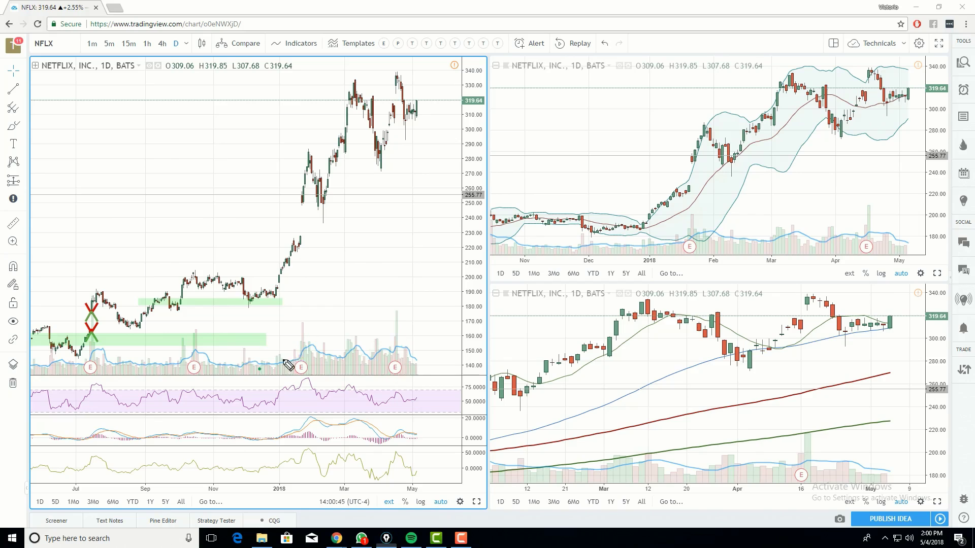
{"action": "left_click_drag", "start_coordinate": [260, 370], "coordinate": [308, 335]}
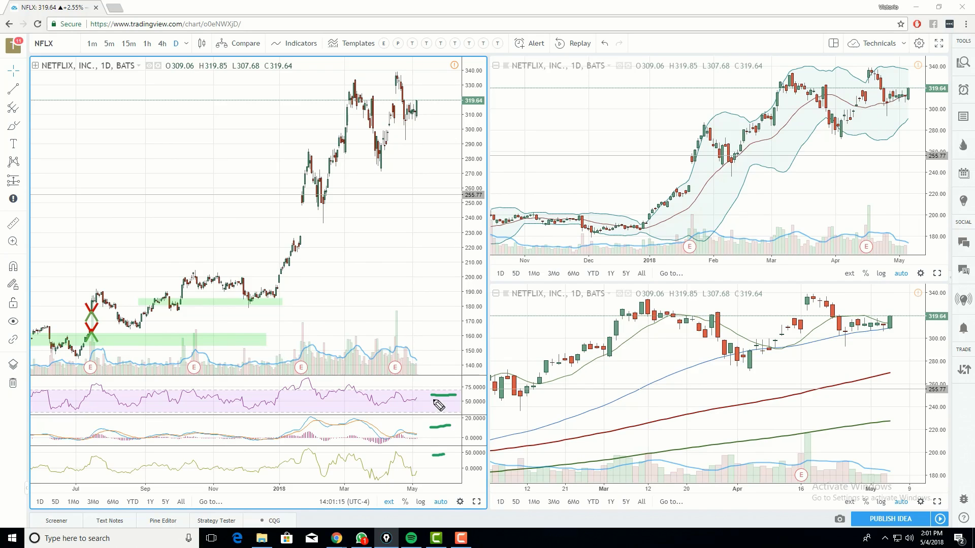
- Mark the three indicator panes beneath the large chart's volume, and clear the markup
{"action": "left_click_drag", "start_coordinate": [433, 400], "coordinate": [450, 403]}
{"action": "mouse_move", "coordinate": [433, 434]}
{"action": "left_mouse_down"}
{"action": "mouse_move", "coordinate": [457, 439]}
{"action": "mouse_move", "coordinate": [457, 462]}
{"action": "left_mouse_up"}
{"action": "mouse_move", "coordinate": [413, 395]}
{"action": "left_mouse_down"}
{"action": "mouse_move", "coordinate": [355, 437]}
{"action": "mouse_move", "coordinate": [429, 449]}
{"action": "mouse_move", "coordinate": [400, 475]}
{"action": "left_mouse_up"}
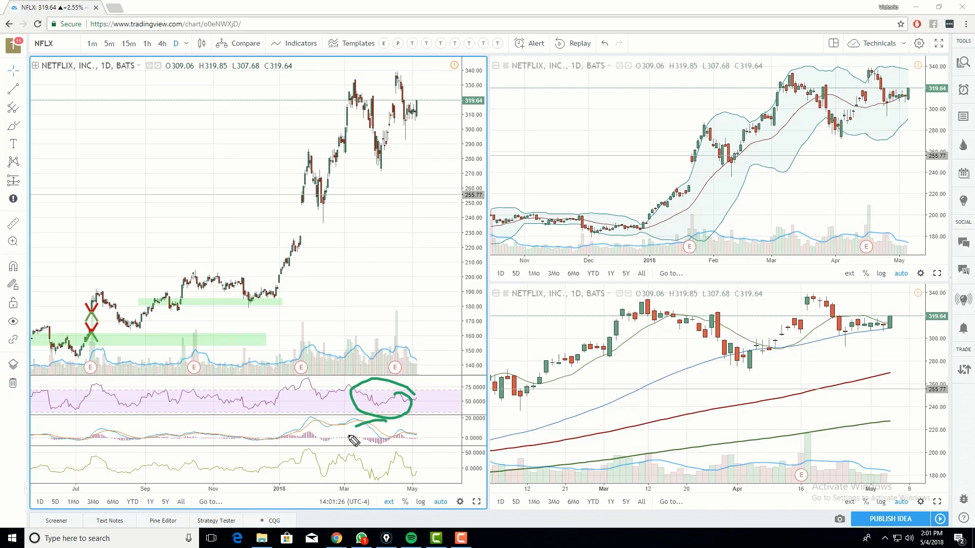
{"action": "key", "text": "ctrl+shift+6"}
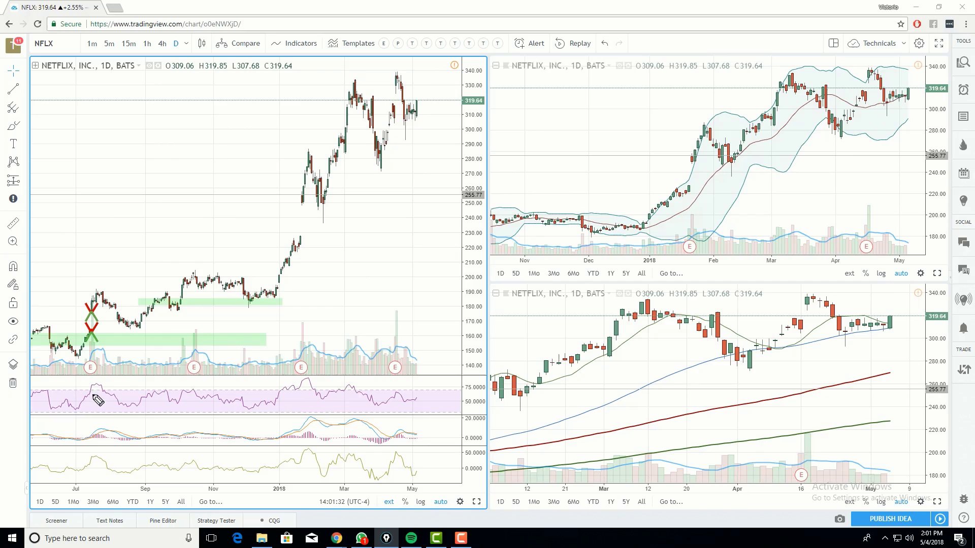
- Label the purple-band oscillator with a circled 1, and draw lines along the band's upper and lower limits near April and May
{"action": "left_click_drag", "start_coordinate": [47, 381], "coordinate": [51, 390]}
{"action": "mouse_move", "coordinate": [49, 363]}
{"action": "left_mouse_down"}
{"action": "mouse_move", "coordinate": [62, 379]}
{"action": "mouse_move", "coordinate": [42, 373]}
{"action": "left_mouse_up"}
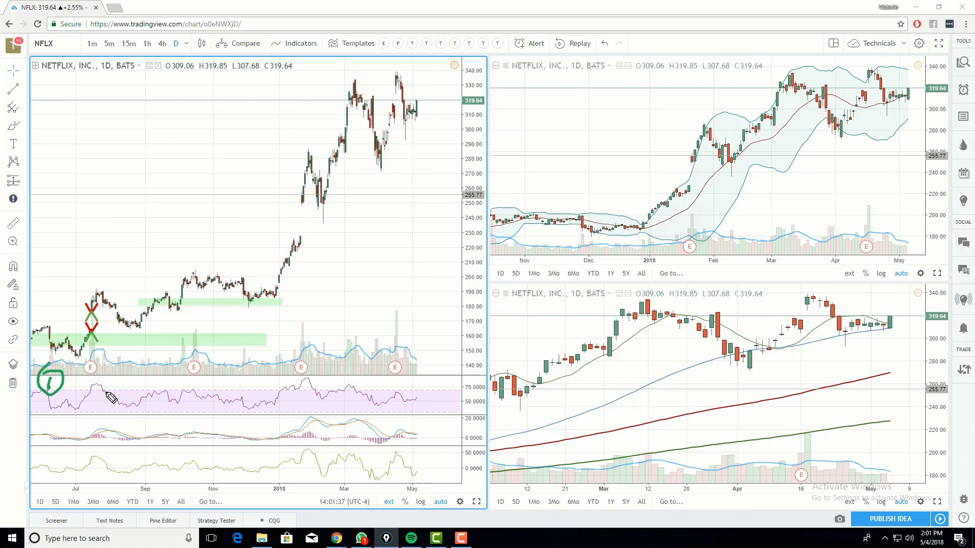
{"action": "mouse_move", "coordinate": [372, 387]}
{"action": "left_mouse_down"}
{"action": "mouse_move", "coordinate": [422, 390]}
{"action": "mouse_move", "coordinate": [406, 410]}
{"action": "mouse_move", "coordinate": [432, 410]}
{"action": "left_mouse_up"}
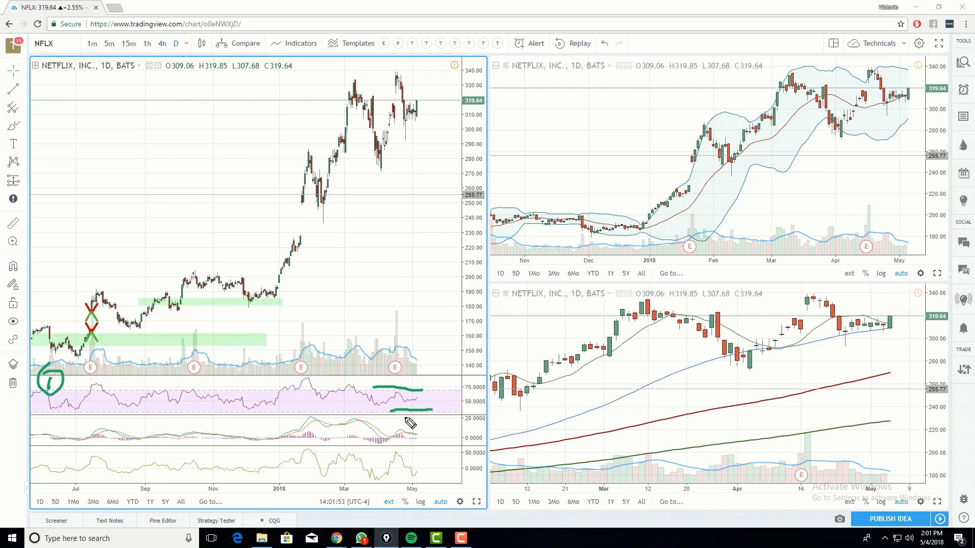
- Circle the oscillator's January and July peaks with falling arrows, and draw a rising arrow along its December climb
{"action": "mouse_move", "coordinate": [311, 377]}
{"action": "left_mouse_down"}
{"action": "mouse_move", "coordinate": [300, 381]}
{"action": "mouse_move", "coordinate": [316, 394]}
{"action": "left_mouse_up"}
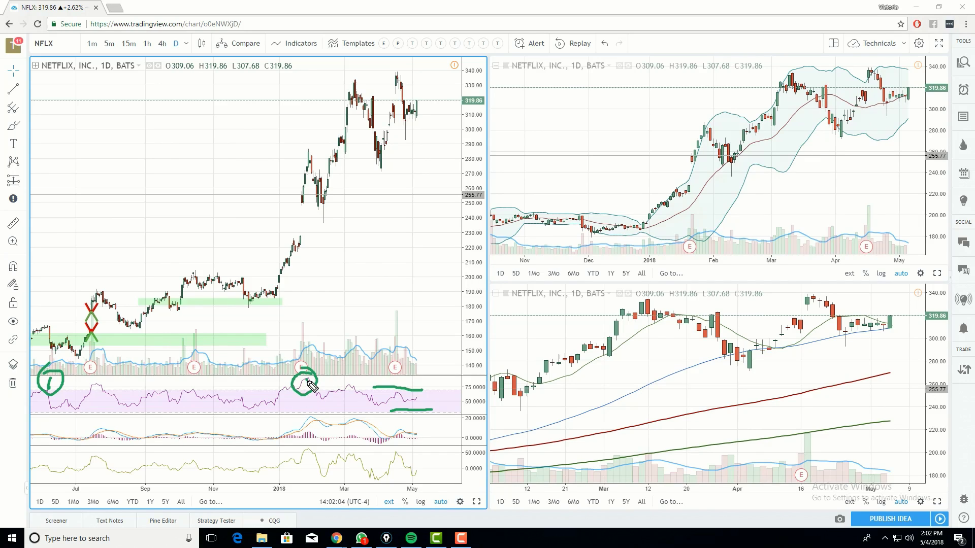
{"action": "mouse_move", "coordinate": [311, 383]}
{"action": "left_mouse_down"}
{"action": "mouse_move", "coordinate": [320, 401]}
{"action": "mouse_move", "coordinate": [338, 391]}
{"action": "mouse_move", "coordinate": [340, 410]}
{"action": "left_mouse_up"}
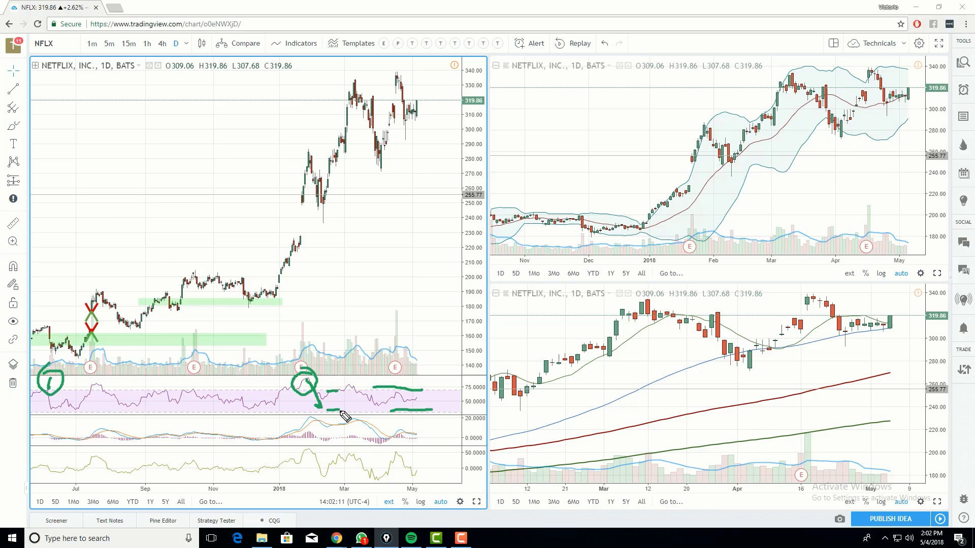
{"action": "mouse_move", "coordinate": [102, 381]}
{"action": "left_mouse_down"}
{"action": "mouse_move", "coordinate": [103, 396]}
{"action": "mouse_move", "coordinate": [104, 382]}
{"action": "left_mouse_up"}
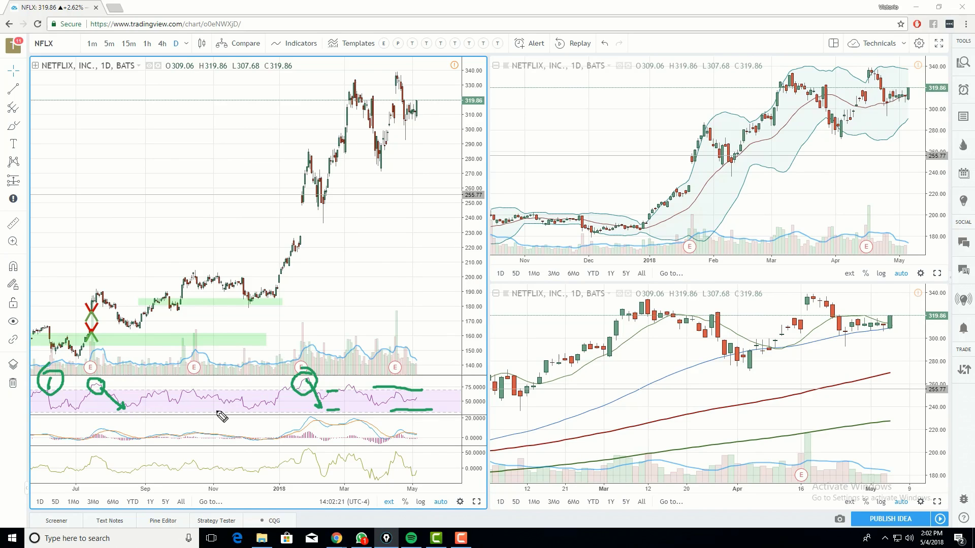
{"action": "left_click_drag", "start_coordinate": [251, 409], "coordinate": [274, 392]}
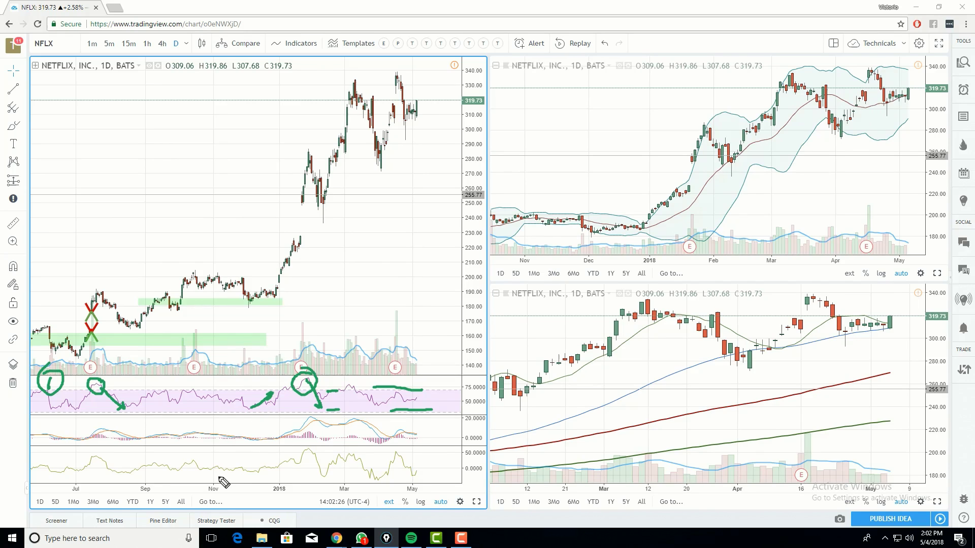
- Label the second indicator pane with a circled 2, and draw rising arrows on its January climb and the matching price rise
{"action": "key", "text": "ctrl+shift+7"}
{"action": "mouse_move", "coordinate": [58, 417]}
{"action": "left_mouse_down"}
{"action": "mouse_move", "coordinate": [57, 433]}
{"action": "mouse_move", "coordinate": [67, 430]}
{"action": "mouse_move", "coordinate": [44, 415]}
{"action": "mouse_move", "coordinate": [74, 424]}
{"action": "left_mouse_up"}
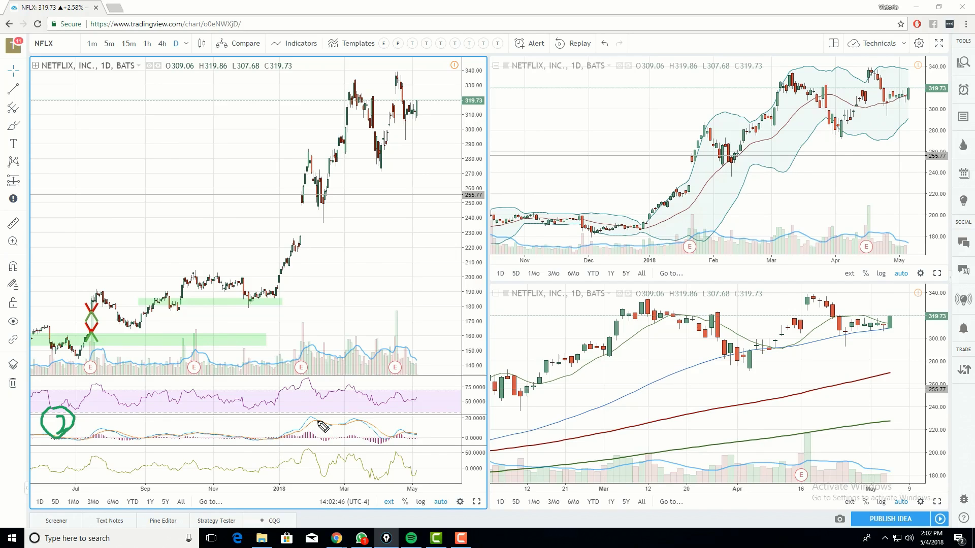
{"action": "left_click_drag", "start_coordinate": [303, 424], "coordinate": [315, 420]}
{"action": "left_click_drag", "start_coordinate": [282, 438], "coordinate": [311, 421]}
{"action": "mouse_move", "coordinate": [268, 305]}
{"action": "left_mouse_down"}
{"action": "mouse_move", "coordinate": [286, 297]}
{"action": "mouse_move", "coordinate": [339, 214]}
{"action": "mouse_move", "coordinate": [337, 228]}
{"action": "left_mouse_up"}
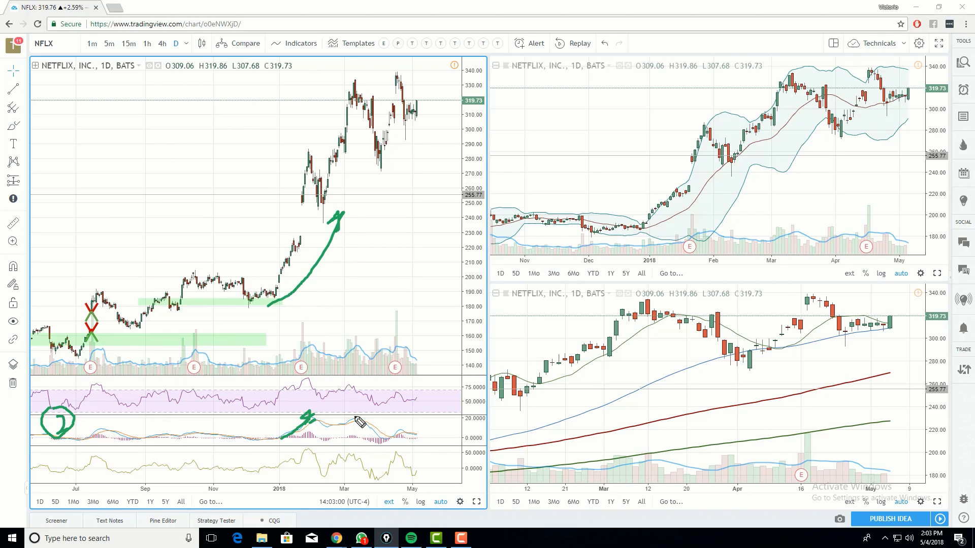
- Circle the second indicator's March peak with a falling arrow, mark its July rise, and clear the markup
{"action": "mouse_move", "coordinate": [356, 424]}
{"action": "left_mouse_down"}
{"action": "mouse_move", "coordinate": [361, 411]}
{"action": "mouse_move", "coordinate": [379, 434]}
{"action": "left_mouse_up"}
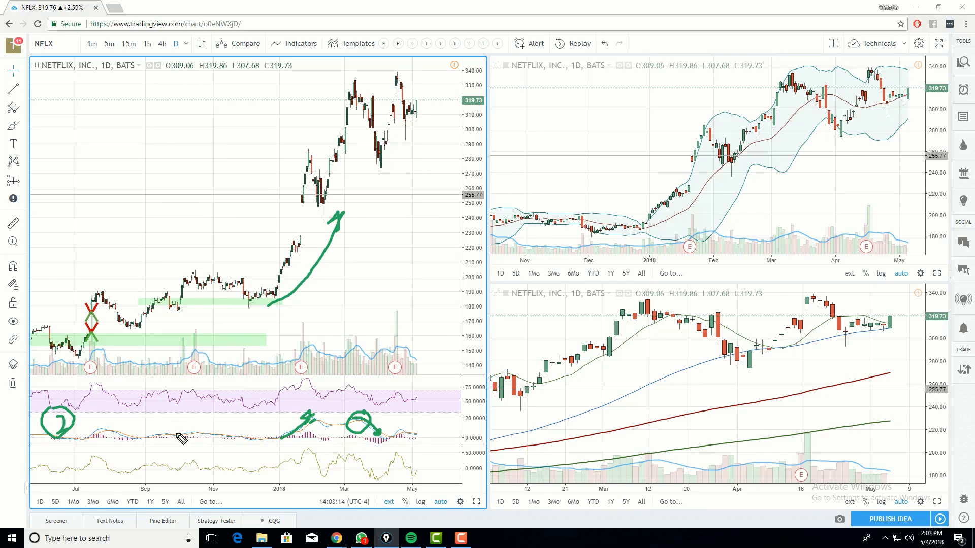
{"action": "left_click_drag", "start_coordinate": [79, 441], "coordinate": [112, 425]}
{"action": "key", "text": "ctrl+shift+7"}
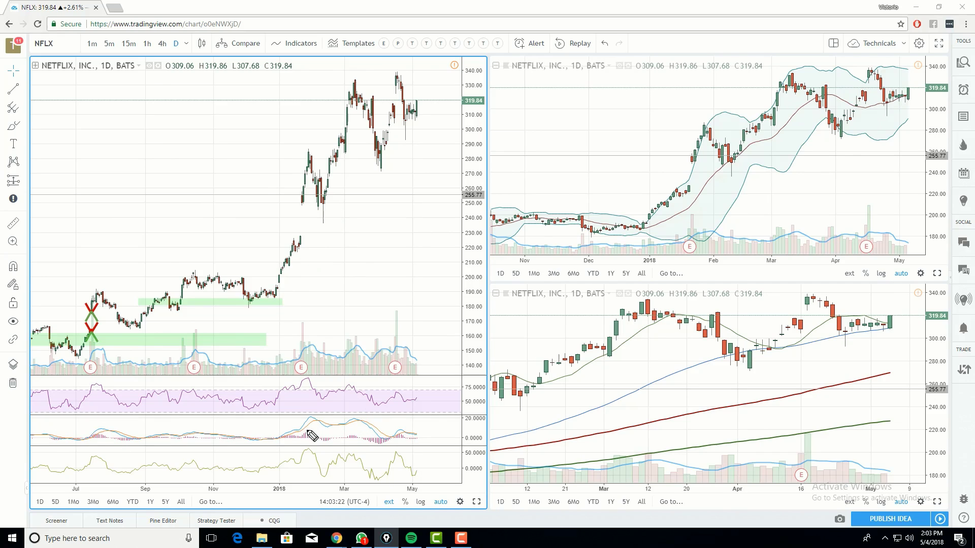
- Contrast the second indicator's decline since March with the price uptrend using arrows, sketch possible turns on both, and clear the markup
{"action": "mouse_move", "coordinate": [361, 420]}
{"action": "left_mouse_down"}
{"action": "mouse_move", "coordinate": [420, 436]}
{"action": "mouse_move", "coordinate": [412, 443]}
{"action": "left_mouse_up"}
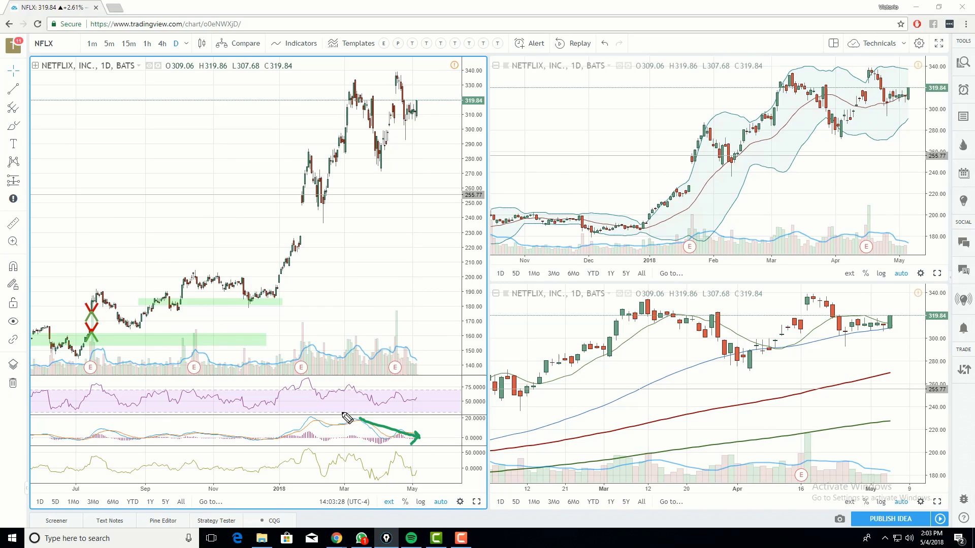
{"action": "mouse_move", "coordinate": [323, 280]}
{"action": "left_mouse_down"}
{"action": "mouse_move", "coordinate": [419, 172]}
{"action": "mouse_move", "coordinate": [424, 201]}
{"action": "left_mouse_up"}
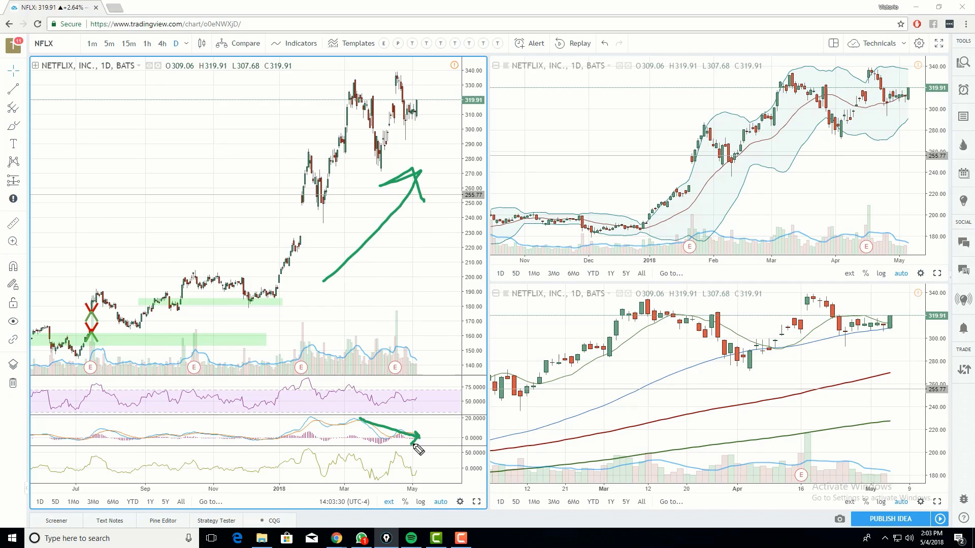
{"action": "left_click_drag", "start_coordinate": [406, 434], "coordinate": [432, 432]}
{"action": "mouse_move", "coordinate": [357, 240]}
{"action": "left_mouse_down"}
{"action": "mouse_move", "coordinate": [410, 281]}
{"action": "mouse_move", "coordinate": [418, 268]}
{"action": "left_mouse_up"}
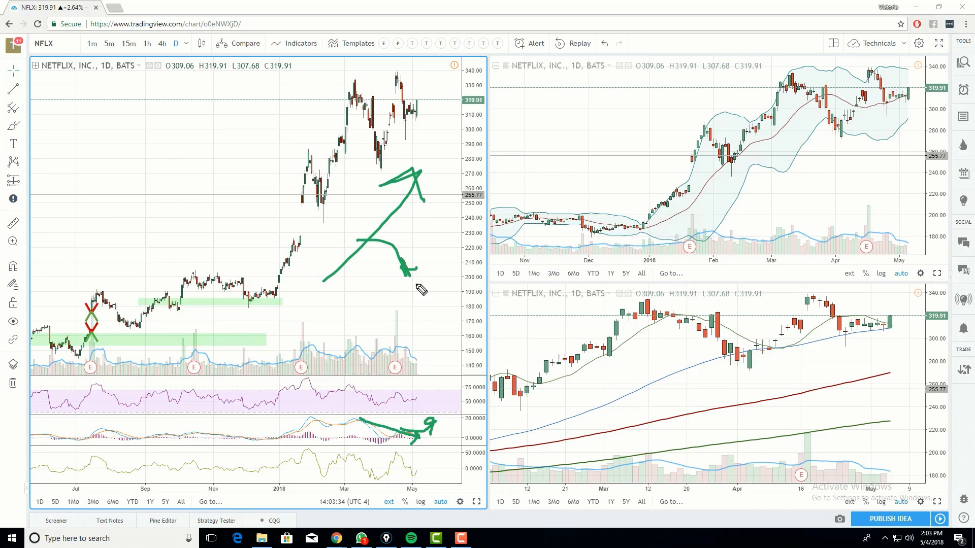
{"action": "key", "text": "ctrl+shift+6"}
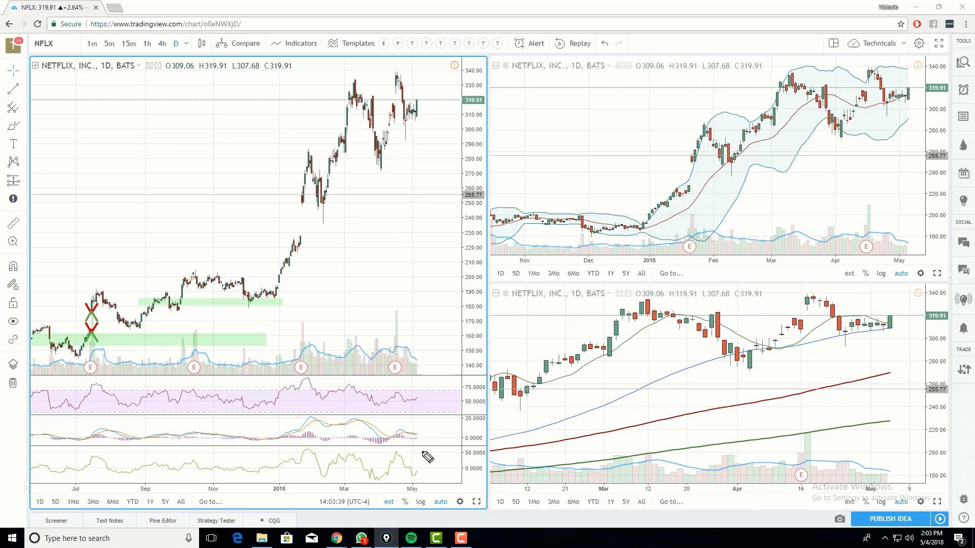
- Label the third indicator pane with a circled 3, draw a rising arrow beneath its January to May line, and clear the markup
{"action": "mouse_move", "coordinate": [94, 451]}
{"action": "left_mouse_down"}
{"action": "mouse_move", "coordinate": [91, 480]}
{"action": "mouse_move", "coordinate": [100, 441]}
{"action": "left_mouse_up"}
{"action": "mouse_move", "coordinate": [308, 476]}
{"action": "left_mouse_down"}
{"action": "mouse_move", "coordinate": [412, 457]}
{"action": "mouse_move", "coordinate": [409, 471]}
{"action": "left_mouse_up"}
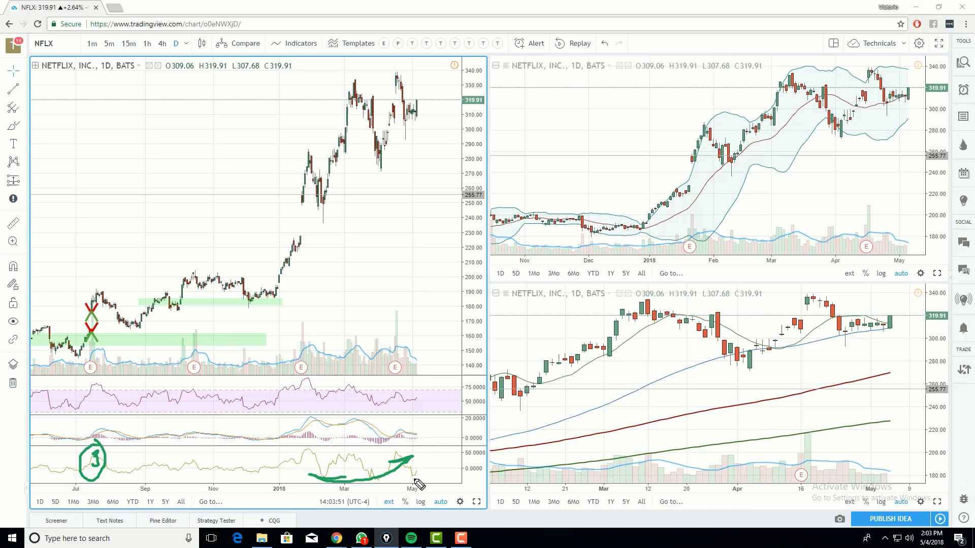
{"action": "key", "text": "ctrl+shift+7"}
- Trace the third indicator's swings from January to April, and mark the matching January to March price moves on the large chart
{"action": "mouse_move", "coordinate": [296, 455]}
{"action": "left_mouse_down"}
{"action": "mouse_move", "coordinate": [287, 463]}
{"action": "mouse_move", "coordinate": [307, 453]}
{"action": "mouse_move", "coordinate": [327, 476]}
{"action": "mouse_move", "coordinate": [346, 465]}
{"action": "mouse_move", "coordinate": [387, 476]}
{"action": "left_mouse_up"}
{"action": "left_click_drag", "start_coordinate": [303, 169], "coordinate": [287, 356]}
{"action": "left_click_drag", "start_coordinate": [318, 201], "coordinate": [326, 302]}
{"action": "left_click_drag", "start_coordinate": [308, 324], "coordinate": [304, 378]}
{"action": "left_click_drag", "start_coordinate": [295, 427], "coordinate": [294, 437]}
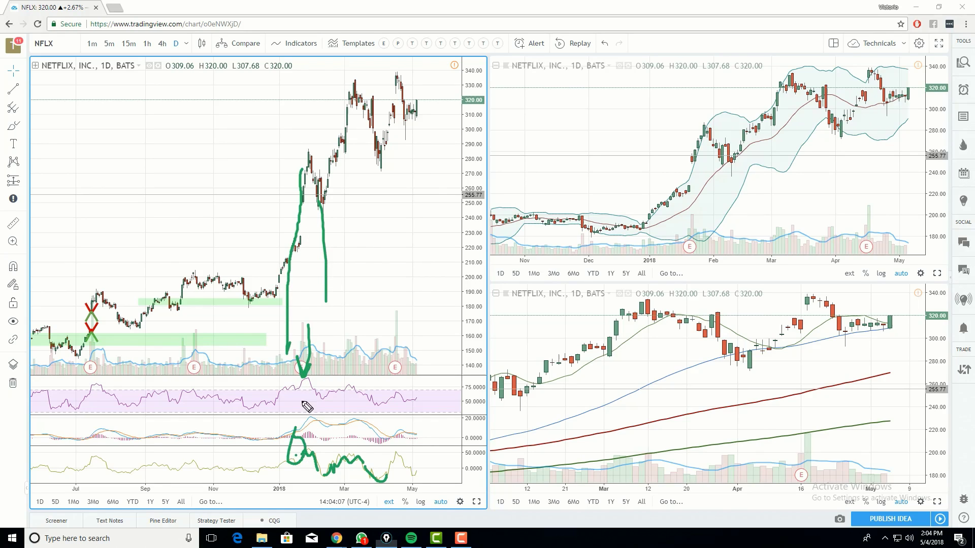
{"action": "mouse_move", "coordinate": [305, 192]}
{"action": "left_mouse_down"}
{"action": "mouse_move", "coordinate": [304, 152]}
{"action": "mouse_move", "coordinate": [325, 189]}
{"action": "left_mouse_up"}
{"action": "left_click_drag", "start_coordinate": [348, 112], "coordinate": [369, 95]}
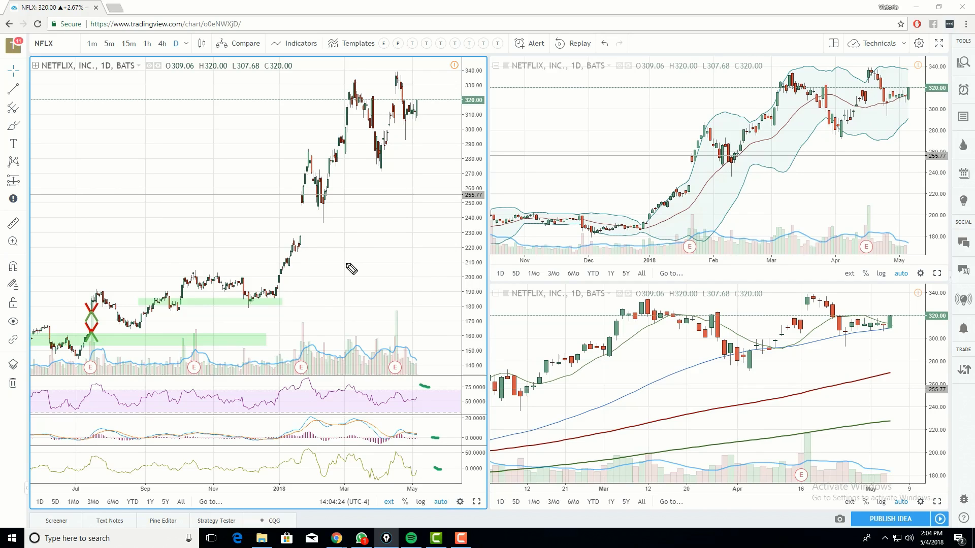
- Bracket the Bollinger Bands chart, and trace the January to March price moves against its middle and lower bands
{"action": "mouse_move", "coordinate": [576, 53]}
{"action": "left_mouse_down"}
{"action": "mouse_move", "coordinate": [528, 44]}
{"action": "mouse_move", "coordinate": [485, 132]}
{"action": "mouse_move", "coordinate": [476, 188]}
{"action": "left_mouse_up"}
{"action": "left_click_drag", "start_coordinate": [487, 248], "coordinate": [537, 247]}
{"action": "left_click_drag", "start_coordinate": [651, 217], "coordinate": [689, 173]}
{"action": "left_click_drag", "start_coordinate": [715, 229], "coordinate": [744, 195]}
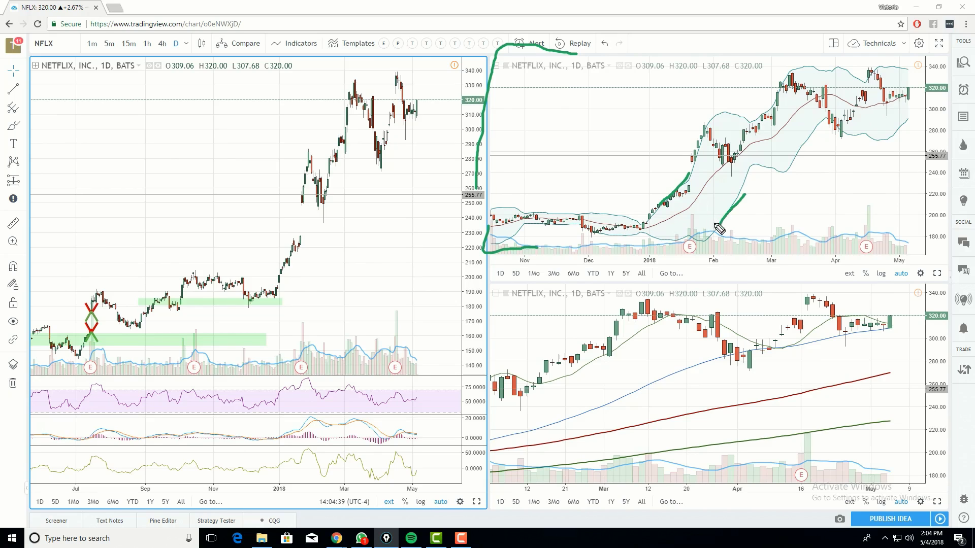
{"action": "mouse_move", "coordinate": [618, 226]}
{"action": "left_mouse_down"}
{"action": "mouse_move", "coordinate": [641, 229]}
{"action": "mouse_move", "coordinate": [693, 202]}
{"action": "left_mouse_up"}
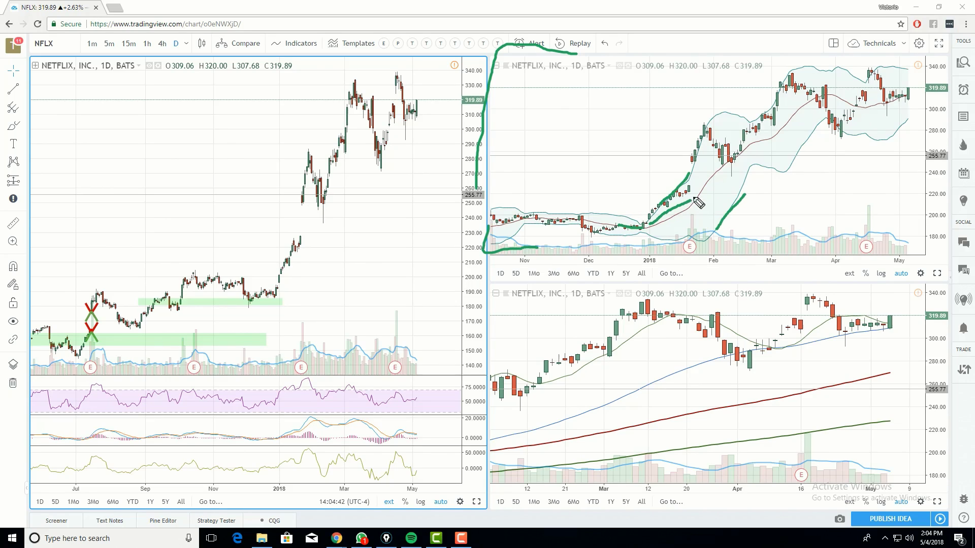
{"action": "mouse_move", "coordinate": [724, 164]}
{"action": "left_mouse_down"}
{"action": "mouse_move", "coordinate": [767, 127]}
{"action": "mouse_move", "coordinate": [764, 110]}
{"action": "mouse_move", "coordinate": [729, 111]}
{"action": "left_mouse_up"}
{"action": "left_click_drag", "start_coordinate": [758, 164], "coordinate": [743, 194]}
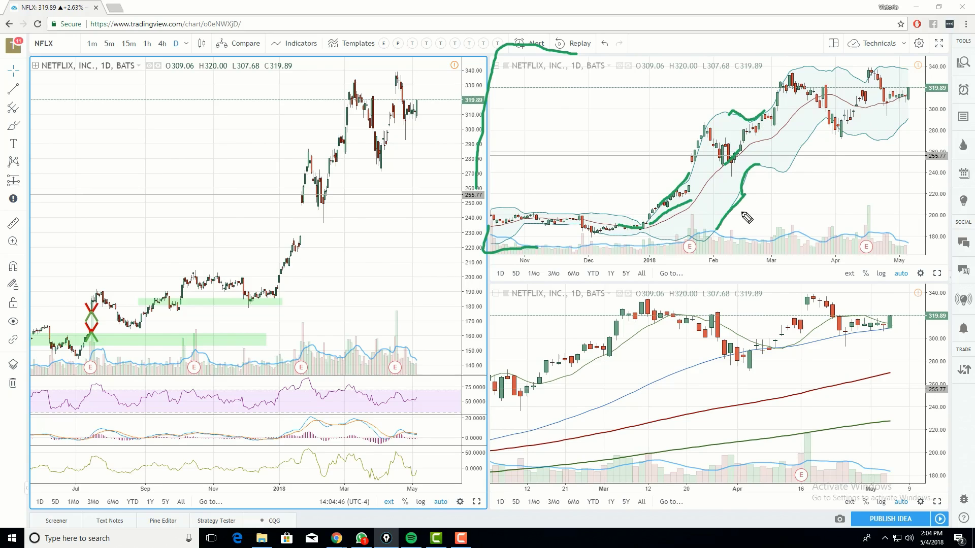
- Clear the Bollinger Bands markup, trace the January to April price moves and clear them, and mark the late December and early February price lows
{"action": "key", "text": "ctrl+shift+7"}
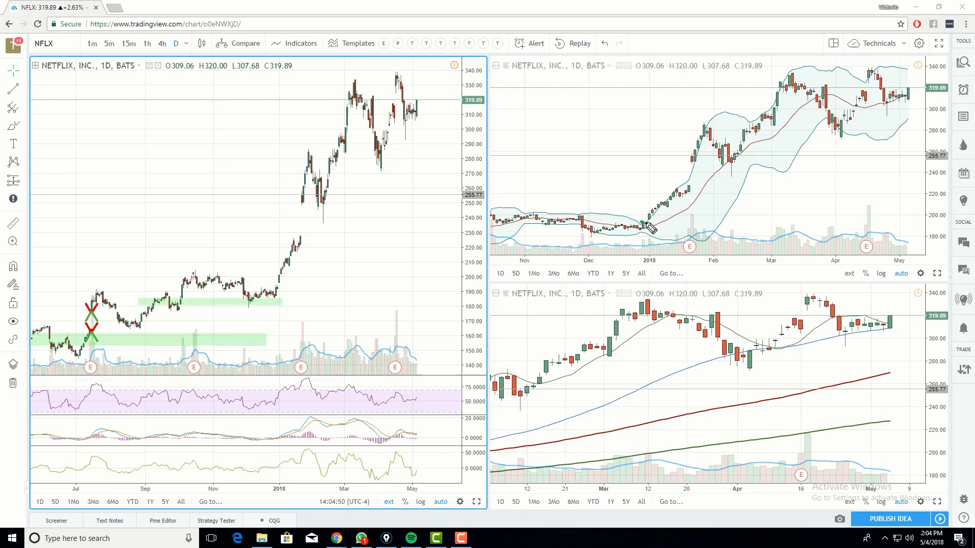
{"action": "left_click_drag", "start_coordinate": [649, 228], "coordinate": [688, 188]}
{"action": "left_click_drag", "start_coordinate": [643, 222], "coordinate": [648, 228]}
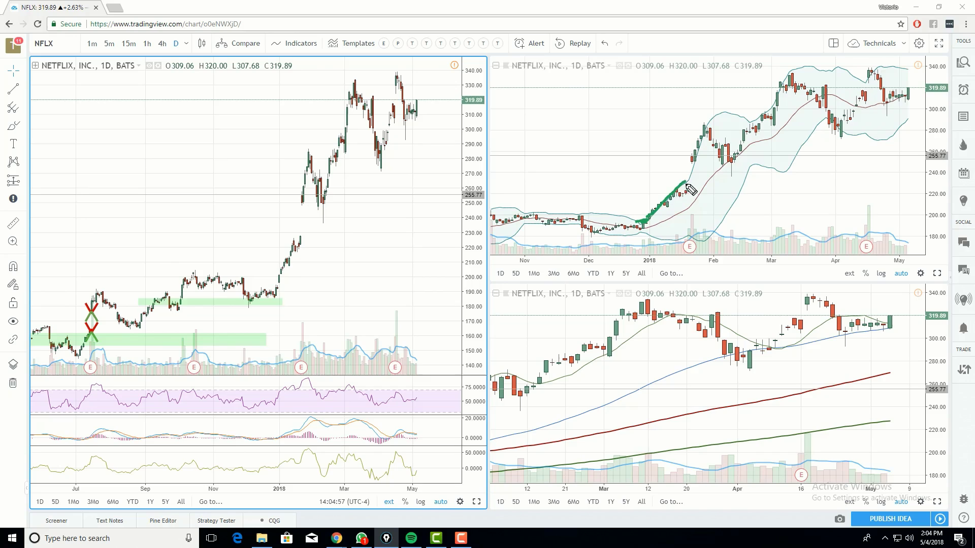
{"action": "mouse_move", "coordinate": [710, 130]}
{"action": "left_mouse_down"}
{"action": "mouse_move", "coordinate": [731, 163]}
{"action": "mouse_move", "coordinate": [759, 141]}
{"action": "mouse_move", "coordinate": [795, 82]}
{"action": "mouse_move", "coordinate": [811, 100]}
{"action": "mouse_move", "coordinate": [824, 93]}
{"action": "mouse_move", "coordinate": [827, 122]}
{"action": "mouse_move", "coordinate": [856, 142]}
{"action": "mouse_move", "coordinate": [845, 122]}
{"action": "mouse_move", "coordinate": [859, 96]}
{"action": "left_mouse_up"}
{"action": "key", "text": "ctrl+shift+7"}
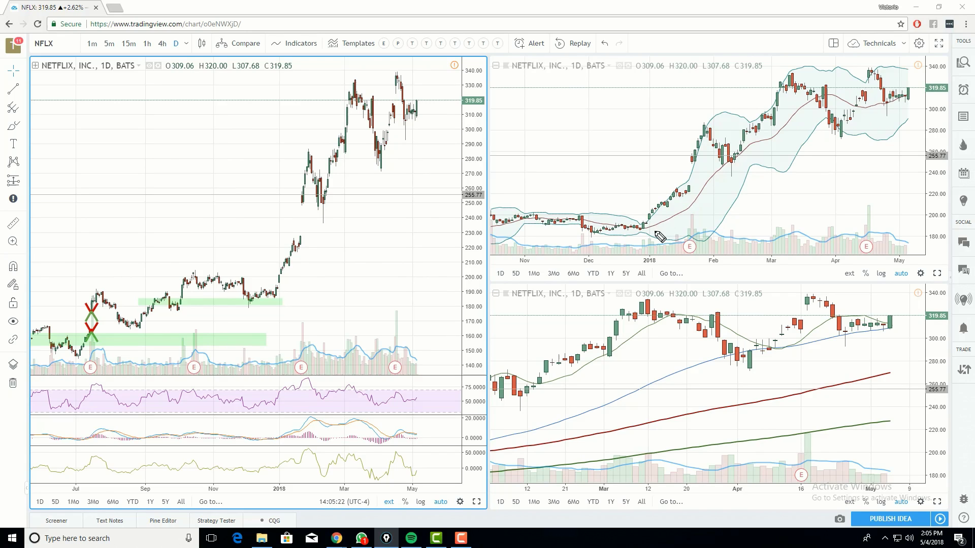
{"action": "left_click_drag", "start_coordinate": [636, 231], "coordinate": [645, 232]}
{"action": "left_click_drag", "start_coordinate": [722, 160], "coordinate": [735, 157]}
- Bracket the moving averages chart, trace the 10-period average's March peak and April dip, and clear the markup
{"action": "mouse_move", "coordinate": [553, 283]}
{"action": "left_mouse_down"}
{"action": "mouse_move", "coordinate": [485, 356]}
{"action": "mouse_move", "coordinate": [492, 501]}
{"action": "mouse_move", "coordinate": [540, 505]}
{"action": "left_mouse_up"}
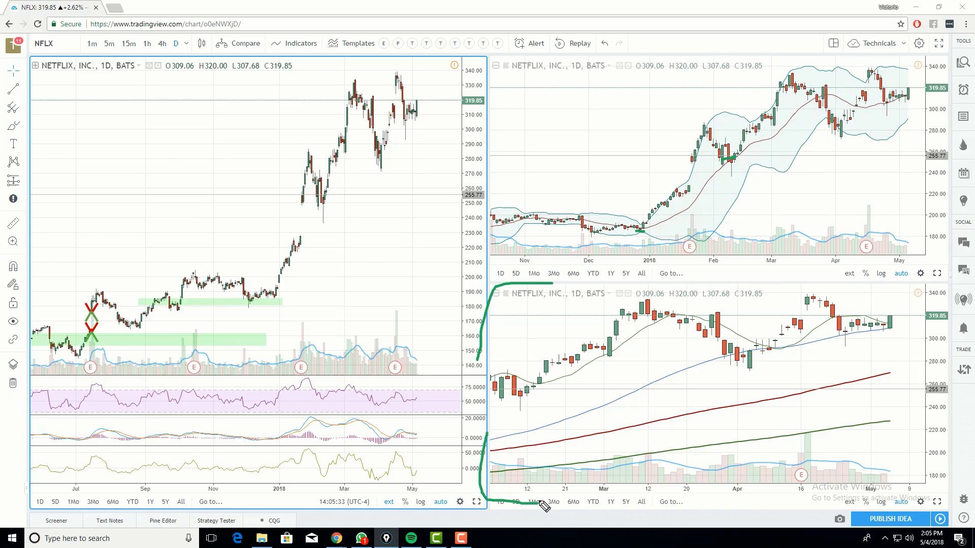
{"action": "mouse_move", "coordinate": [617, 341]}
{"action": "left_mouse_down"}
{"action": "mouse_move", "coordinate": [672, 314]}
{"action": "mouse_move", "coordinate": [688, 327]}
{"action": "mouse_move", "coordinate": [801, 331]}
{"action": "left_mouse_up"}
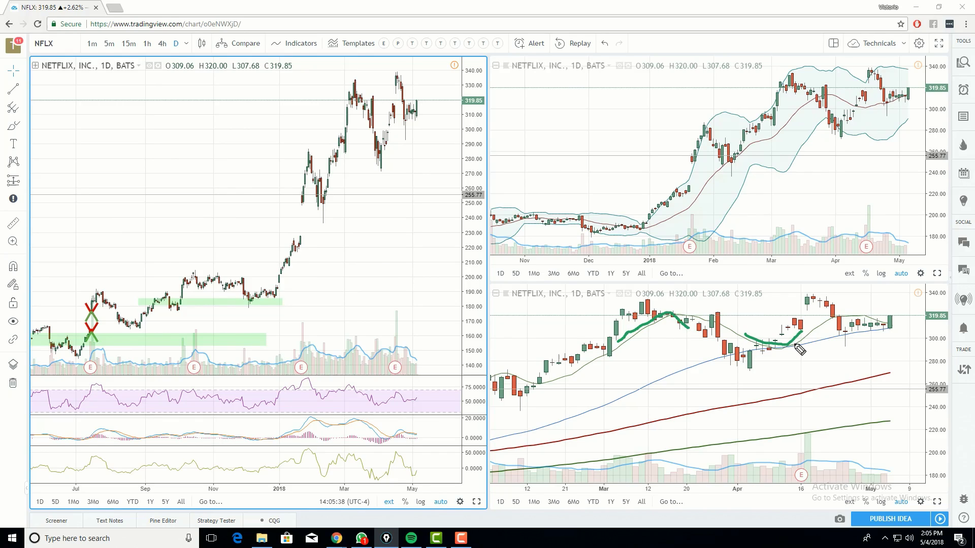
{"action": "left_click", "coordinate": [674, 340]}
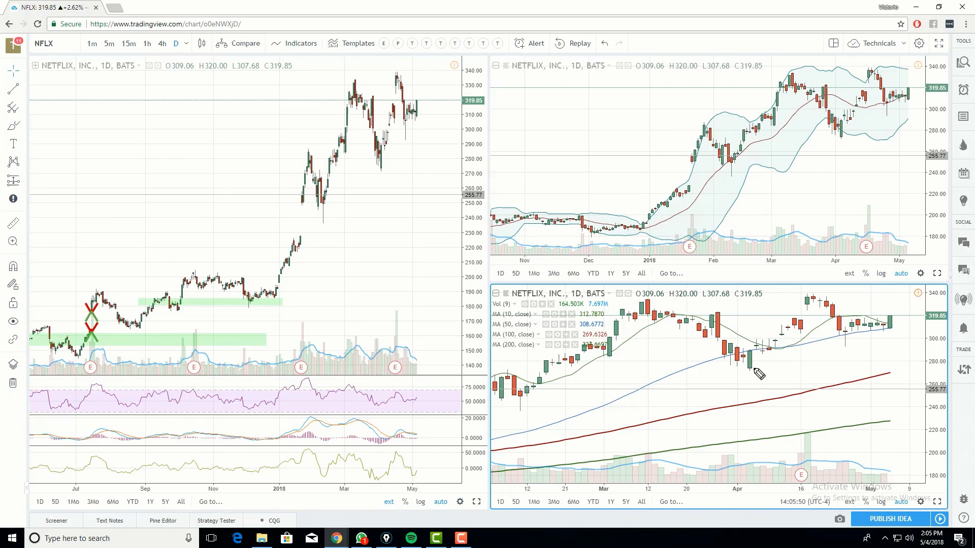
- Draw a rising arrow along the 200-period average and remove it, and repeat for the 100-, 50- and 10-period averages, clearing the markup
{"action": "mouse_move", "coordinate": [717, 447]}
{"action": "left_mouse_down"}
{"action": "mouse_move", "coordinate": [894, 413]}
{"action": "mouse_move", "coordinate": [886, 417]}
{"action": "left_mouse_up"}
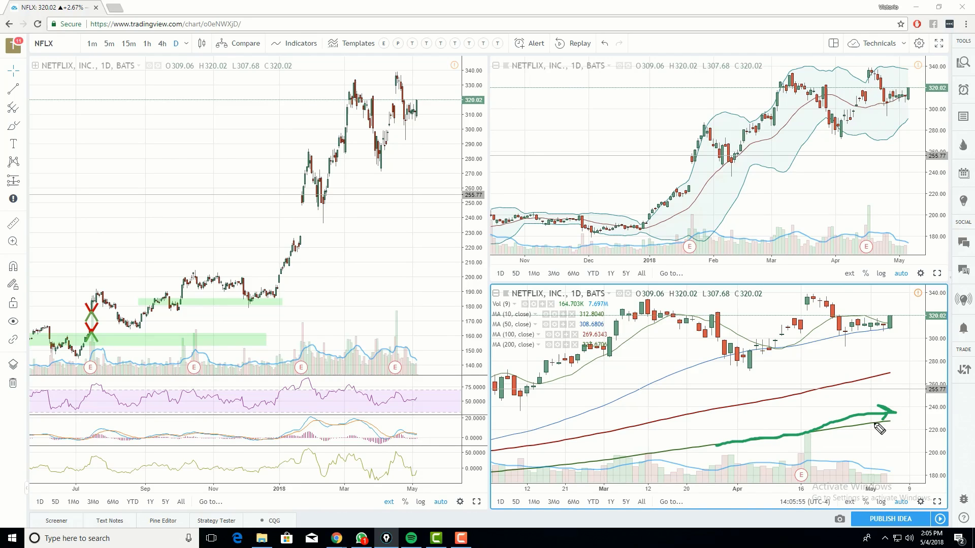
{"action": "key", "text": "ctrl+z"}
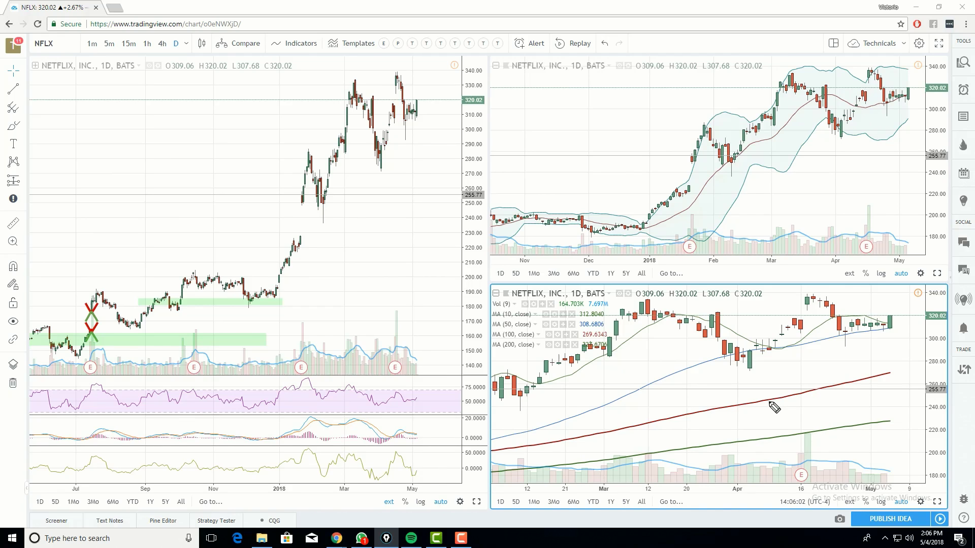
{"action": "mouse_move", "coordinate": [771, 401]}
{"action": "left_mouse_down"}
{"action": "mouse_move", "coordinate": [876, 363]}
{"action": "mouse_move", "coordinate": [856, 365]}
{"action": "left_mouse_up"}
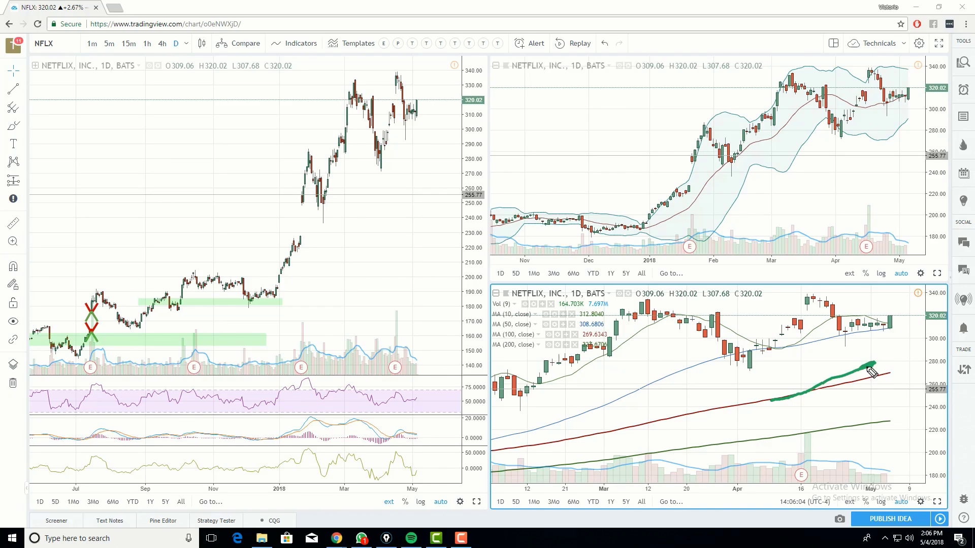
{"action": "mouse_move", "coordinate": [801, 345]}
{"action": "left_mouse_down"}
{"action": "mouse_move", "coordinate": [863, 332]}
{"action": "mouse_move", "coordinate": [844, 317]}
{"action": "mouse_move", "coordinate": [863, 313]}
{"action": "mouse_move", "coordinate": [859, 333]}
{"action": "left_mouse_up"}
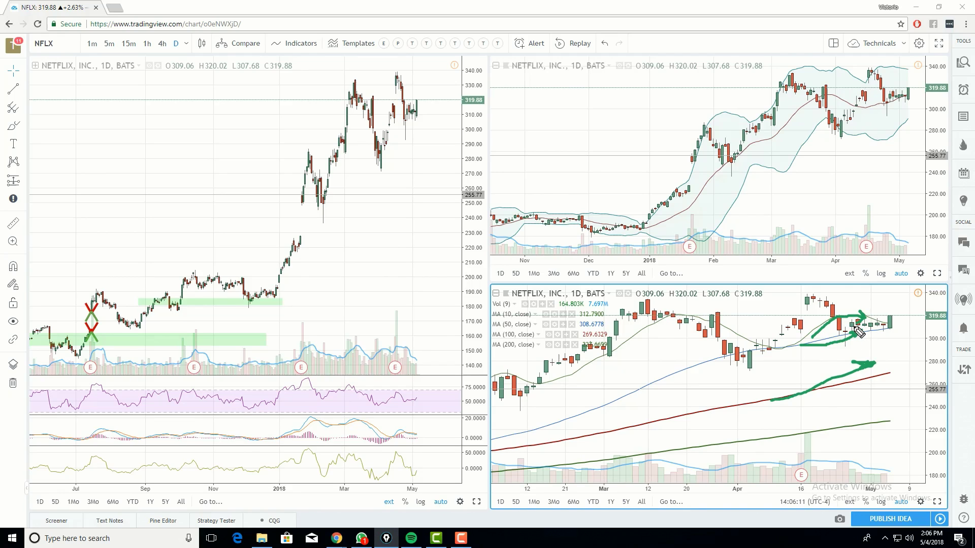
{"action": "key", "text": "ctrl+shift+7"}
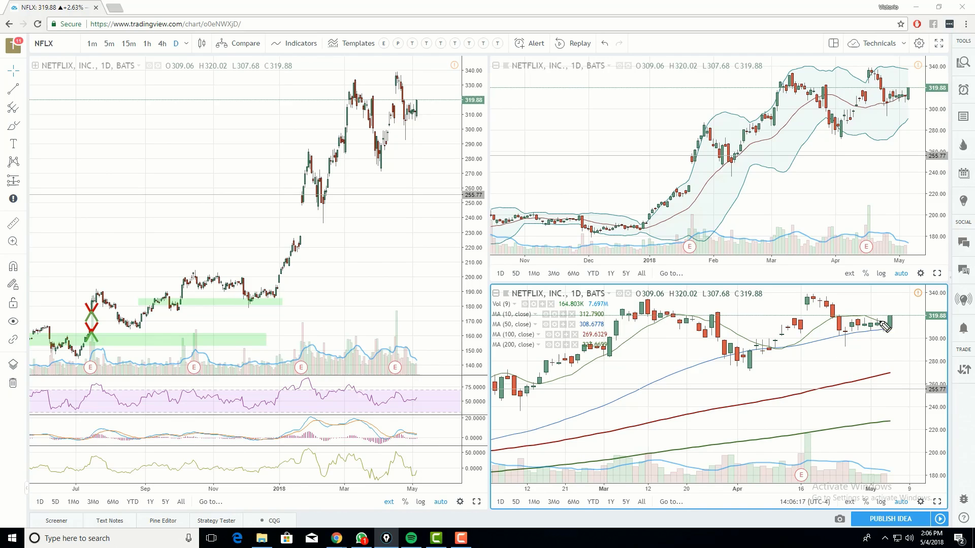
- Circle the May ends of the price and moving average lines on the moving averages chart, and clear the markup
{"action": "left_click_drag", "start_coordinate": [895, 319], "coordinate": [897, 332]}
{"action": "left_click_drag", "start_coordinate": [887, 374], "coordinate": [886, 374]}
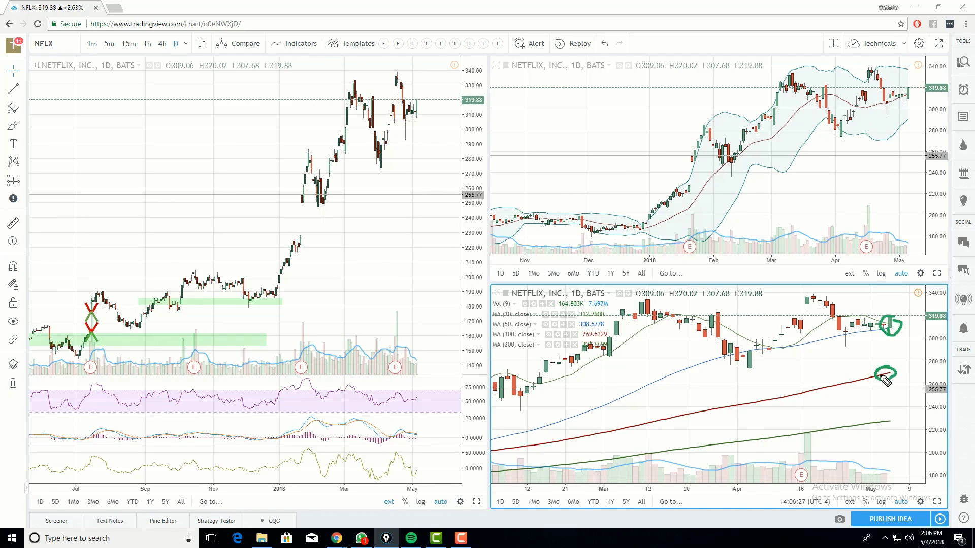
{"action": "mouse_move", "coordinate": [896, 420]}
{"action": "left_mouse_down"}
{"action": "mouse_move", "coordinate": [887, 430]}
{"action": "mouse_move", "coordinate": [902, 423]}
{"action": "left_mouse_up"}
{"action": "key", "text": "ctrl+shift+6"}
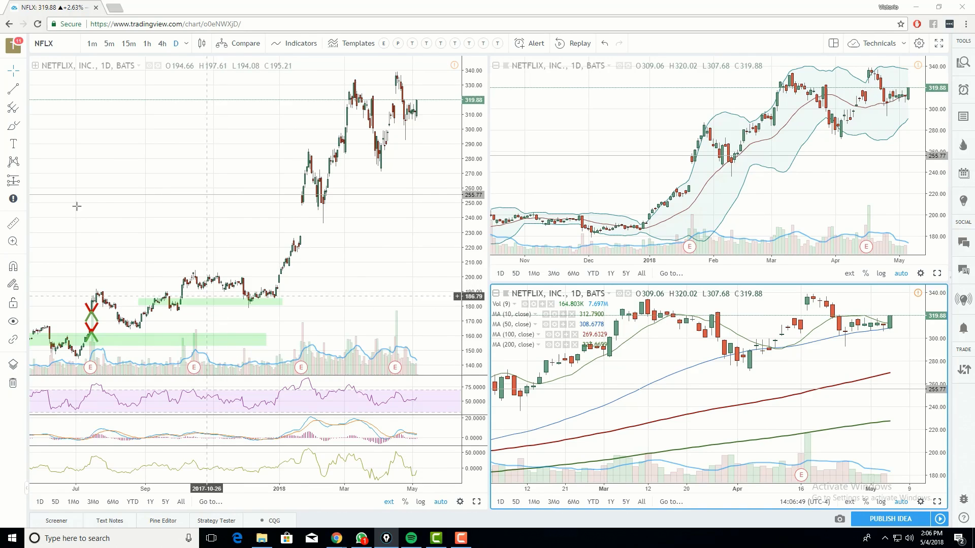
- Outline the drawing tools, mark the January to April price levels with dashes and a rising arrow on the large chart, and clear the markup
{"action": "mouse_move", "coordinate": [6, 78]}
{"action": "left_mouse_down"}
{"action": "mouse_move", "coordinate": [31, 129]}
{"action": "mouse_move", "coordinate": [17, 373]}
{"action": "mouse_move", "coordinate": [3, 361]}
{"action": "left_mouse_up"}
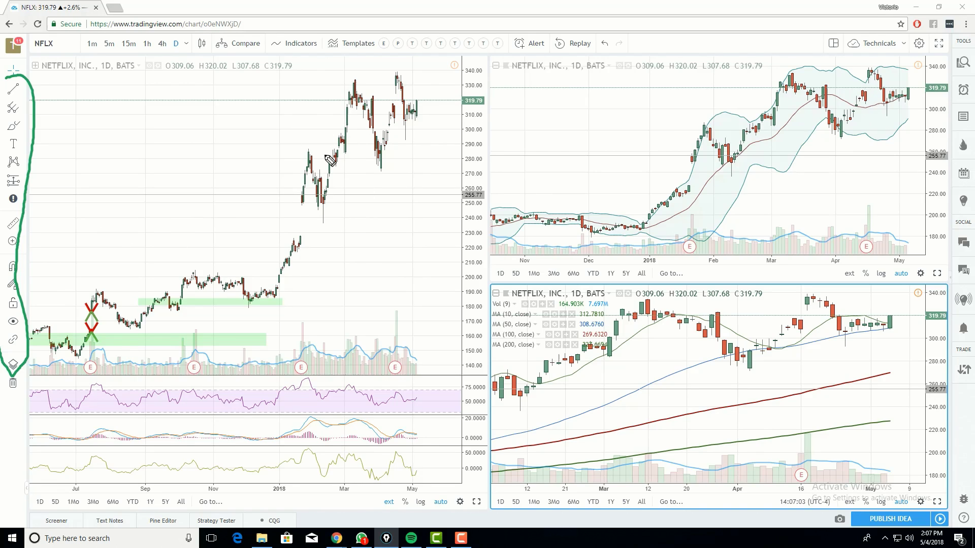
{"action": "left_click_drag", "start_coordinate": [288, 166], "coordinate": [393, 163]}
{"action": "left_click_drag", "start_coordinate": [346, 87], "coordinate": [416, 78]}
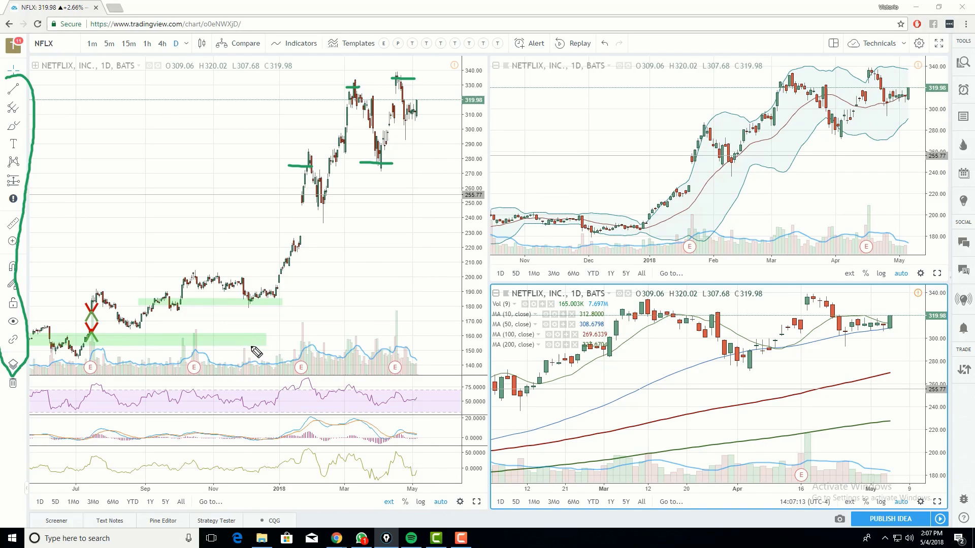
{"action": "mouse_move", "coordinate": [254, 351]}
{"action": "left_mouse_down"}
{"action": "mouse_move", "coordinate": [342, 244]}
{"action": "mouse_move", "coordinate": [404, 144]}
{"action": "mouse_move", "coordinate": [401, 154]}
{"action": "left_mouse_up"}
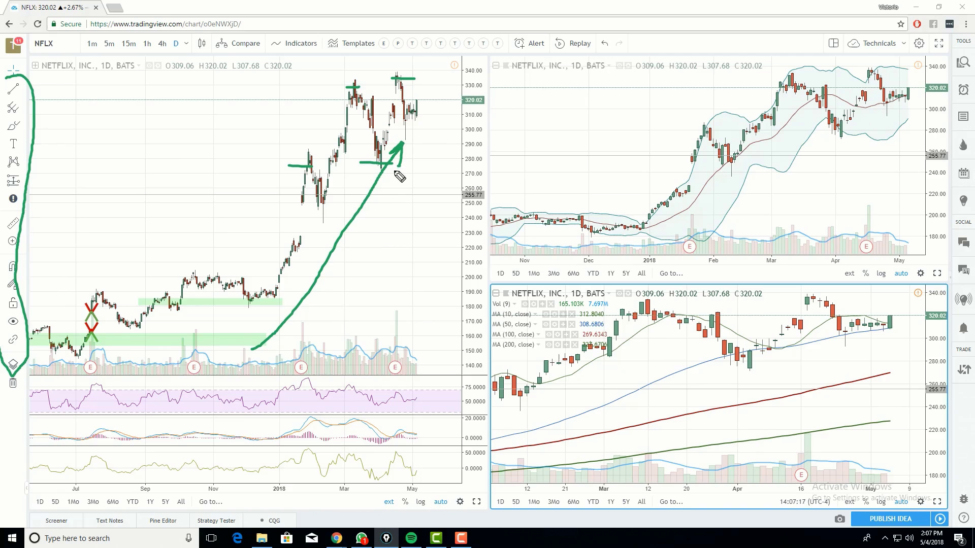
{"action": "key", "text": "ctrl+shift+7"}
- Circle the latest earnings marker on the large chart, and mark the uptrend since December with rising arrows and dashes at stepped price levels
{"action": "left_click_drag", "start_coordinate": [394, 350], "coordinate": [387, 350]}
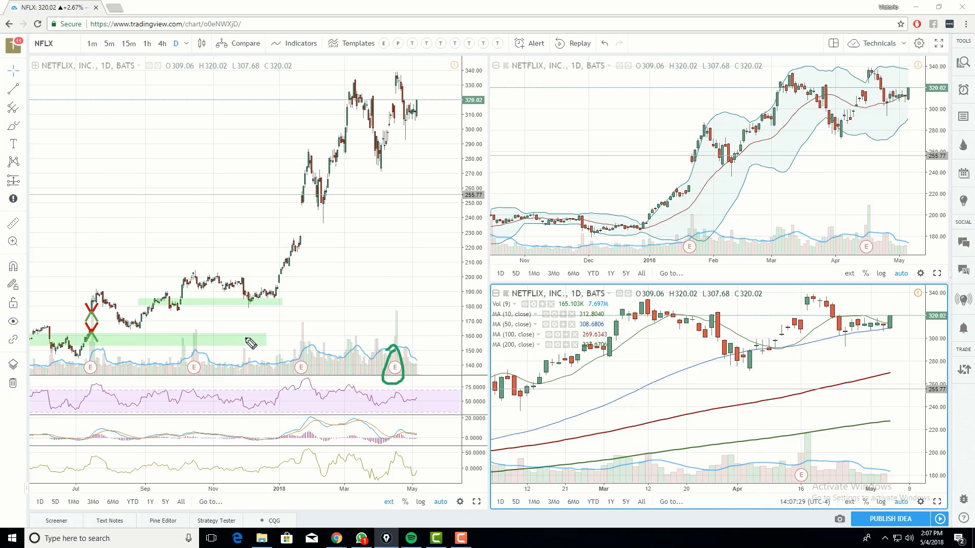
{"action": "mouse_move", "coordinate": [236, 345]}
{"action": "left_mouse_down"}
{"action": "mouse_move", "coordinate": [419, 199]}
{"action": "mouse_move", "coordinate": [442, 133]}
{"action": "mouse_move", "coordinate": [427, 142]}
{"action": "left_mouse_up"}
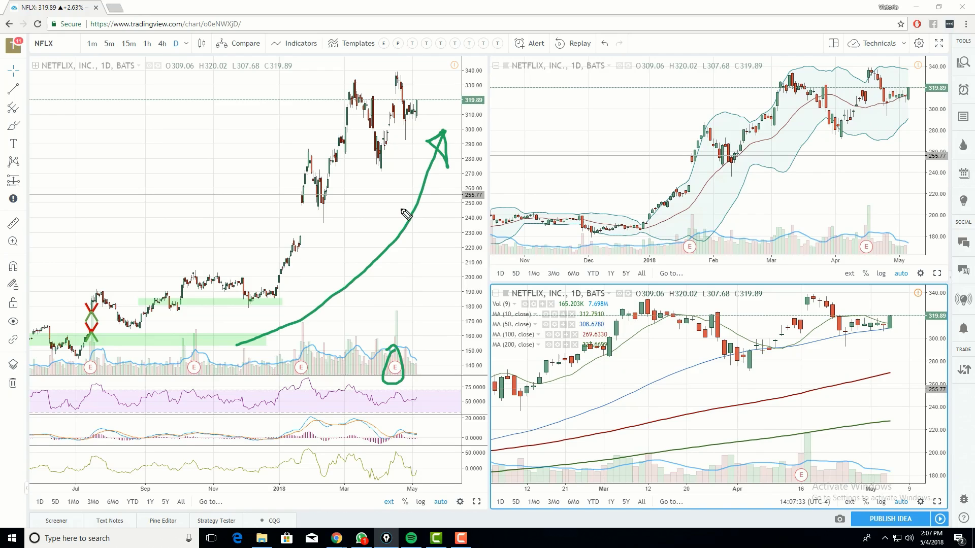
{"action": "left_click_drag", "start_coordinate": [386, 131], "coordinate": [431, 134]}
{"action": "left_click_drag", "start_coordinate": [366, 161], "coordinate": [405, 163]}
{"action": "left_click_drag", "start_coordinate": [329, 192], "coordinate": [356, 189]}
{"action": "left_click_drag", "start_coordinate": [298, 238], "coordinate": [320, 241]}
{"action": "mouse_move", "coordinate": [260, 286]}
{"action": "left_mouse_down"}
{"action": "mouse_move", "coordinate": [295, 286]}
{"action": "mouse_move", "coordinate": [287, 300]}
{"action": "mouse_move", "coordinate": [436, 195]}
{"action": "mouse_move", "coordinate": [449, 167]}
{"action": "mouse_move", "coordinate": [446, 184]}
{"action": "left_mouse_up"}
- Mark the March and April peaks on the large chart, outline the resistance zone near 340, and clear the markup
{"action": "mouse_move", "coordinate": [389, 65]}
{"action": "left_mouse_down"}
{"action": "mouse_move", "coordinate": [401, 71]}
{"action": "mouse_move", "coordinate": [362, 80]}
{"action": "left_mouse_up"}
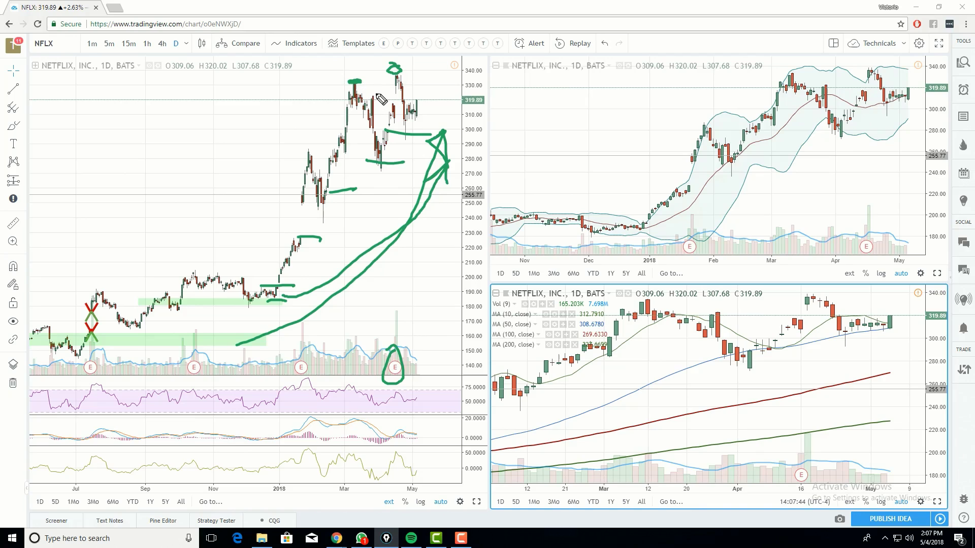
{"action": "left_click_drag", "start_coordinate": [361, 85], "coordinate": [448, 71]}
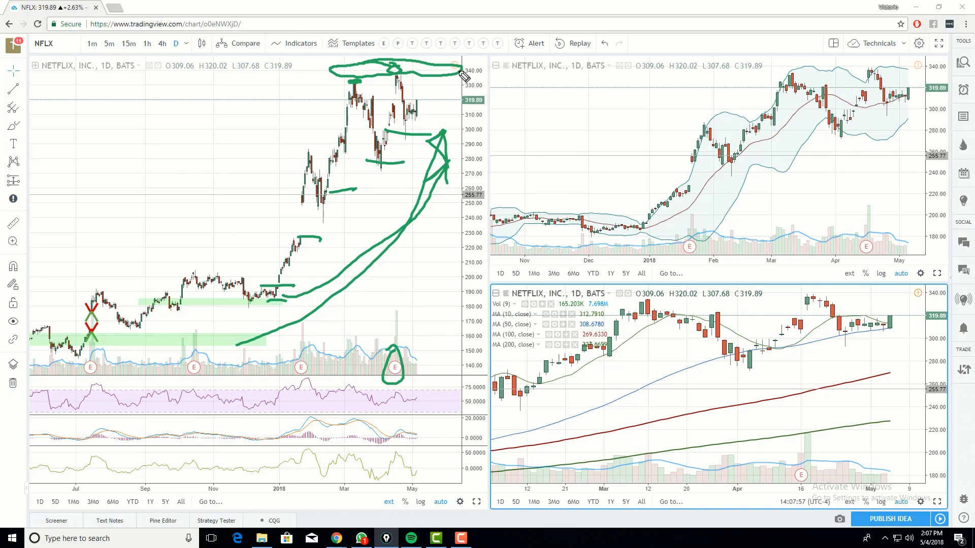
{"action": "mouse_move", "coordinate": [451, 75]}
{"action": "left_mouse_down"}
{"action": "mouse_move", "coordinate": [474, 45]}
{"action": "mouse_move", "coordinate": [479, 56]}
{"action": "left_mouse_up"}
{"action": "key", "text": "ctrl+shift+7"}
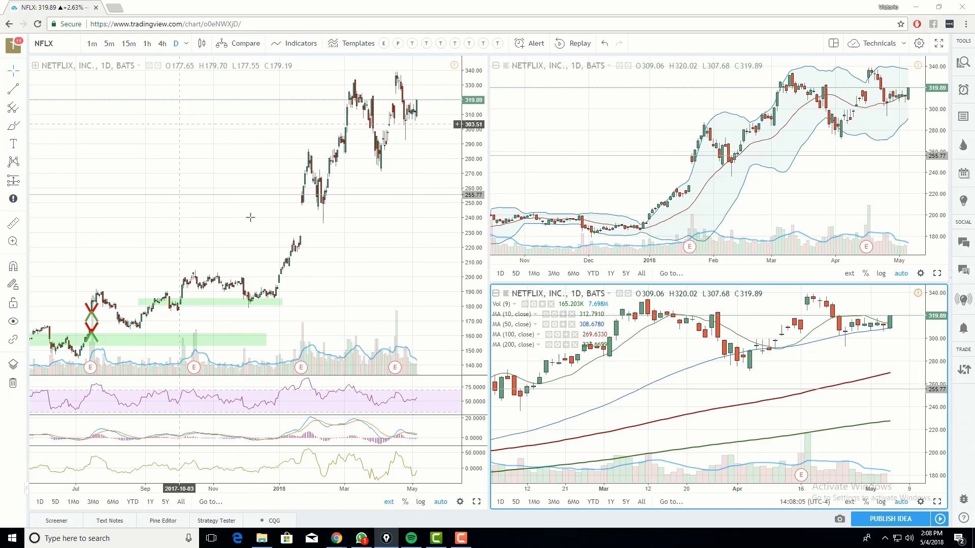
- Switch the charts to the 1 month interval for a long-term view, and change them to the 1 week interval
{"action": "left_click", "coordinate": [188, 45]}
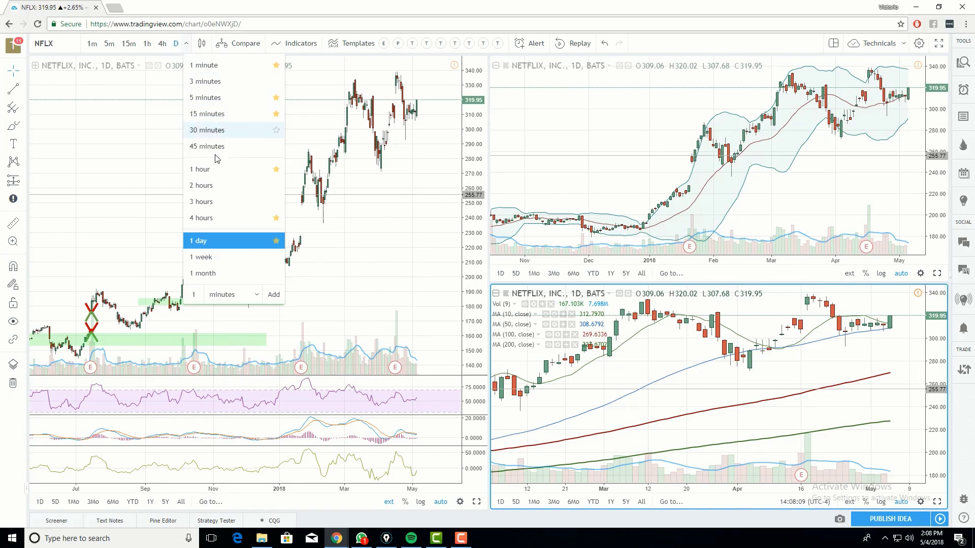
{"action": "left_click", "coordinate": [251, 278]}
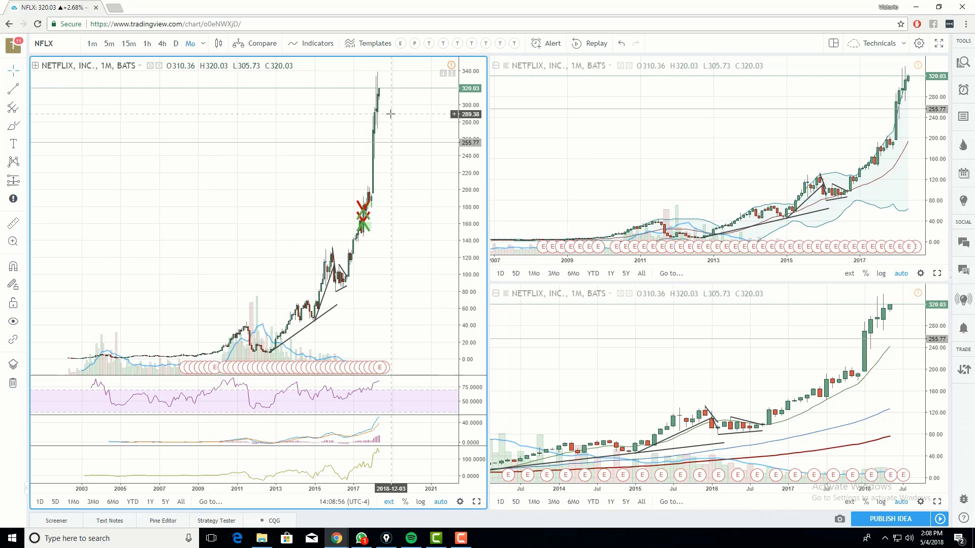
{"action": "left_click", "coordinate": [202, 43]}
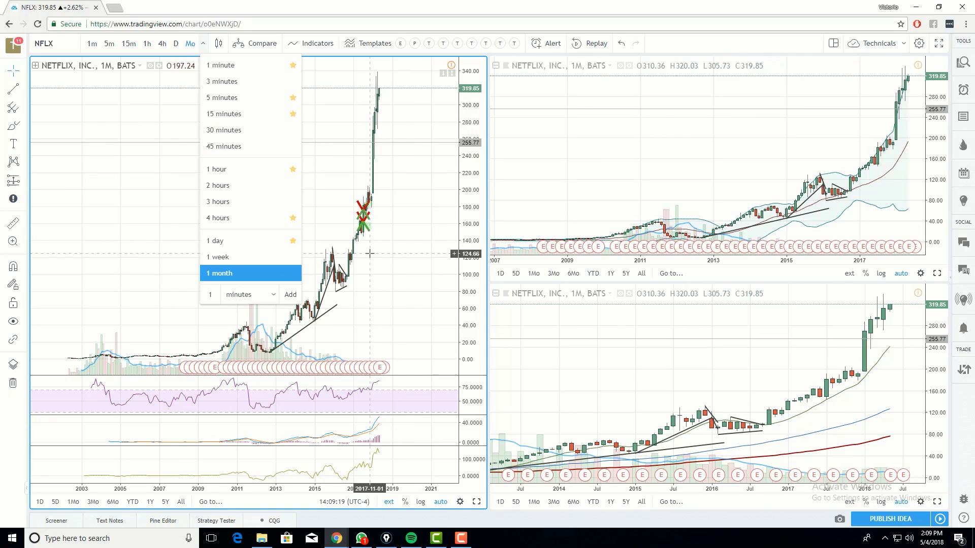
{"action": "left_click", "coordinate": [242, 260]}
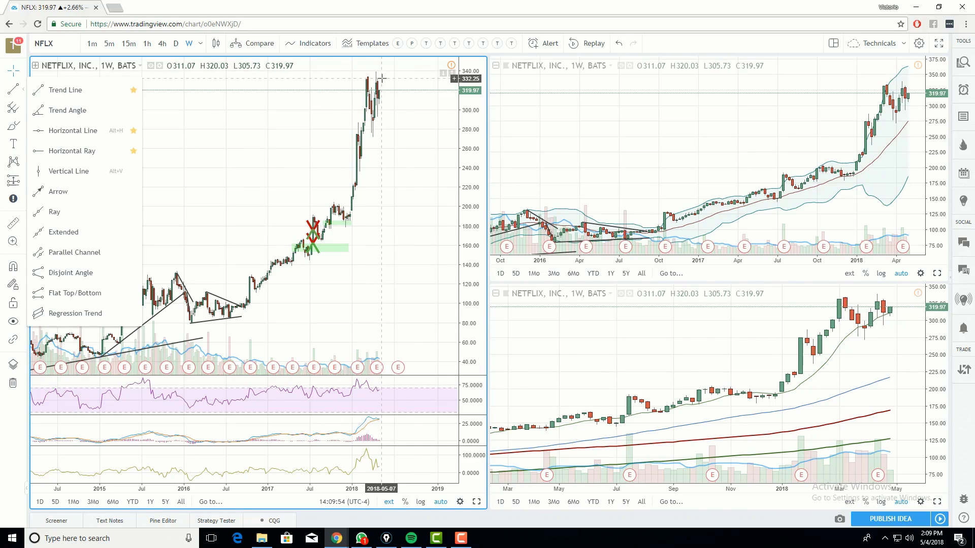
- Draw horizontal lines on the large weekly chart at about 336.44, 310.24 and 285.10
{"action": "left_click", "coordinate": [73, 131]}
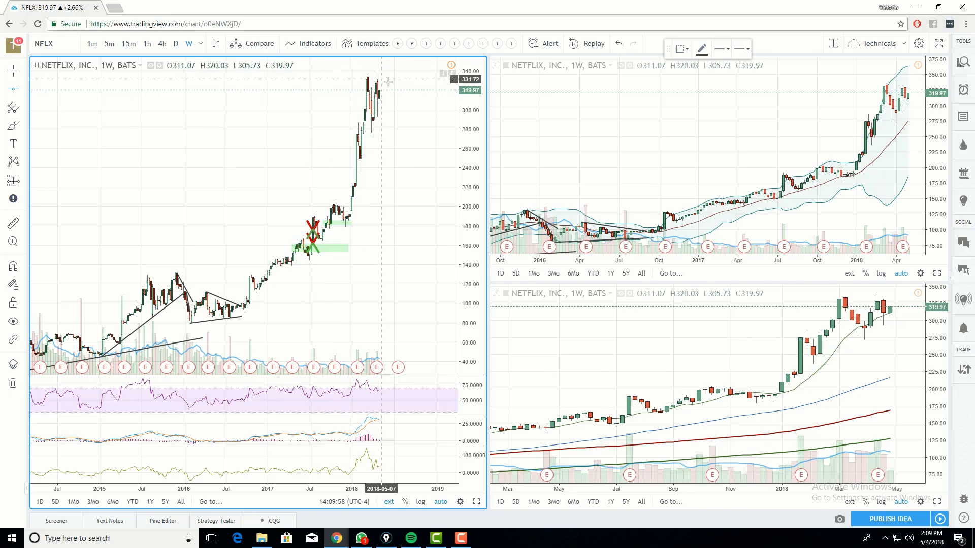
{"action": "left_click", "coordinate": [407, 74]}
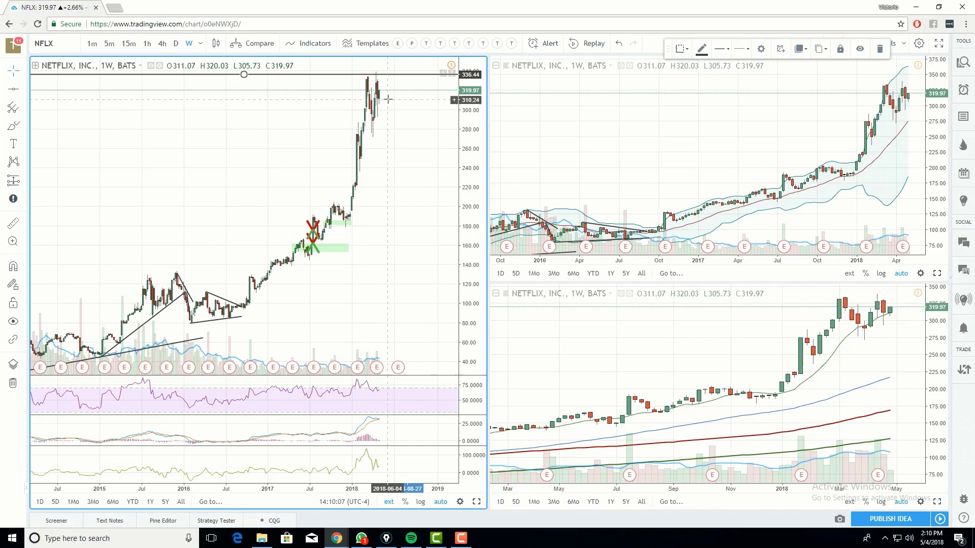
{"action": "left_click", "coordinate": [14, 90]}
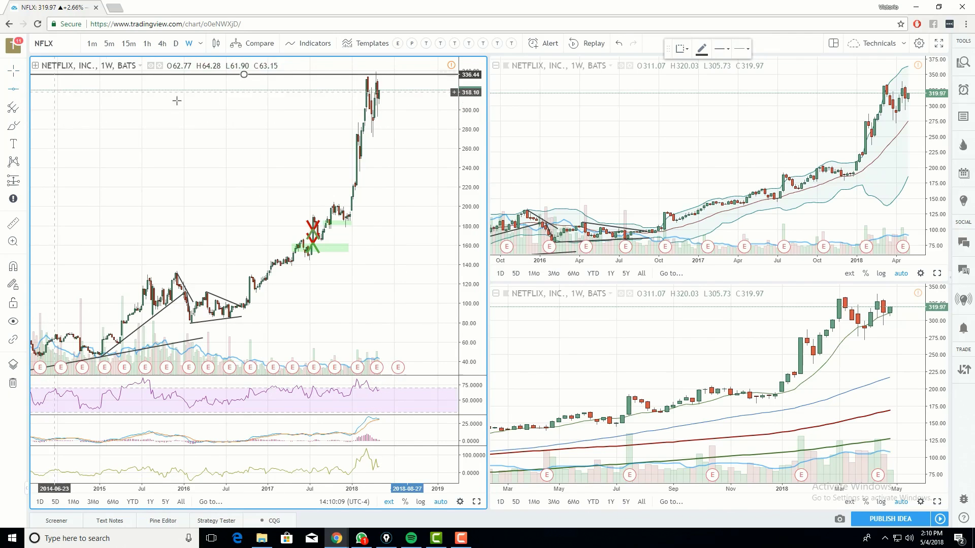
{"action": "left_click", "coordinate": [415, 100]}
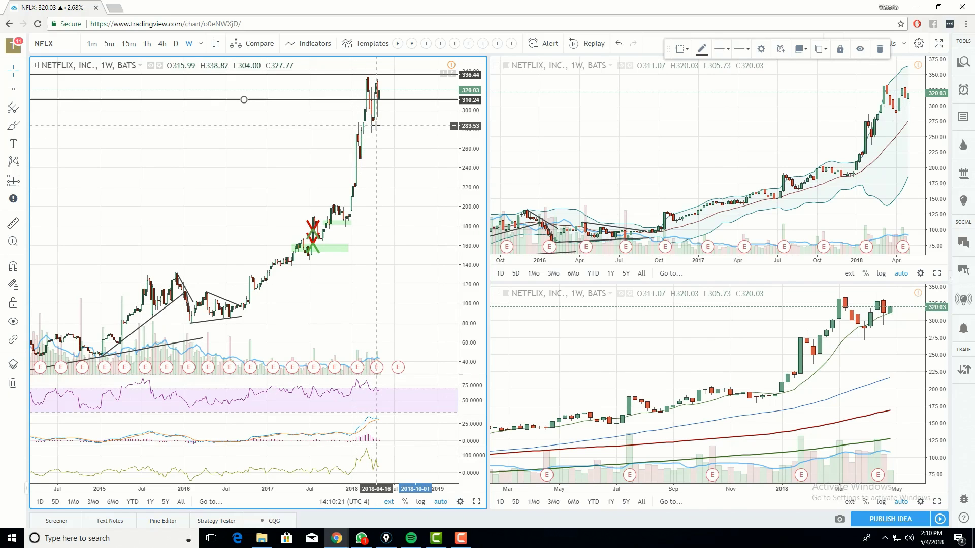
{"action": "key", "text": "alt+h"}
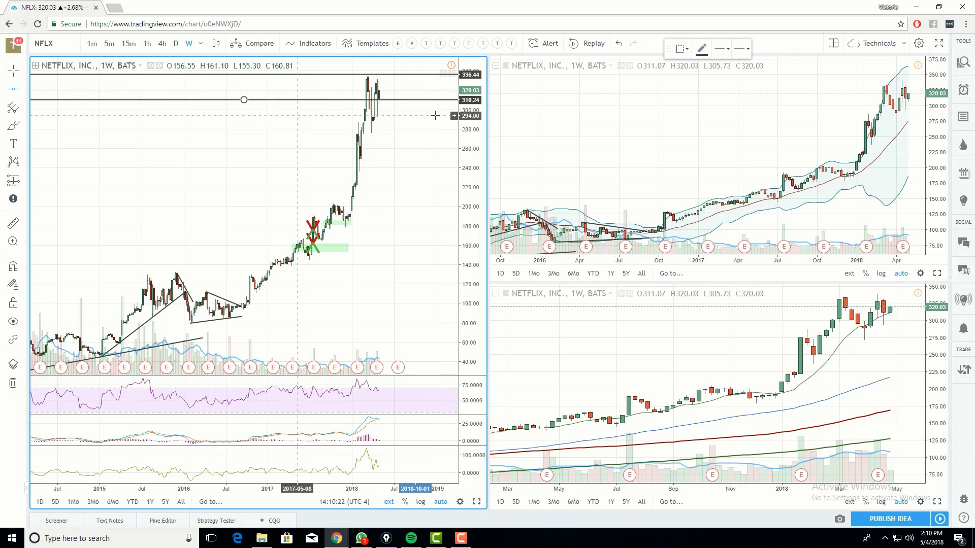
{"action": "left_click", "coordinate": [449, 124]}
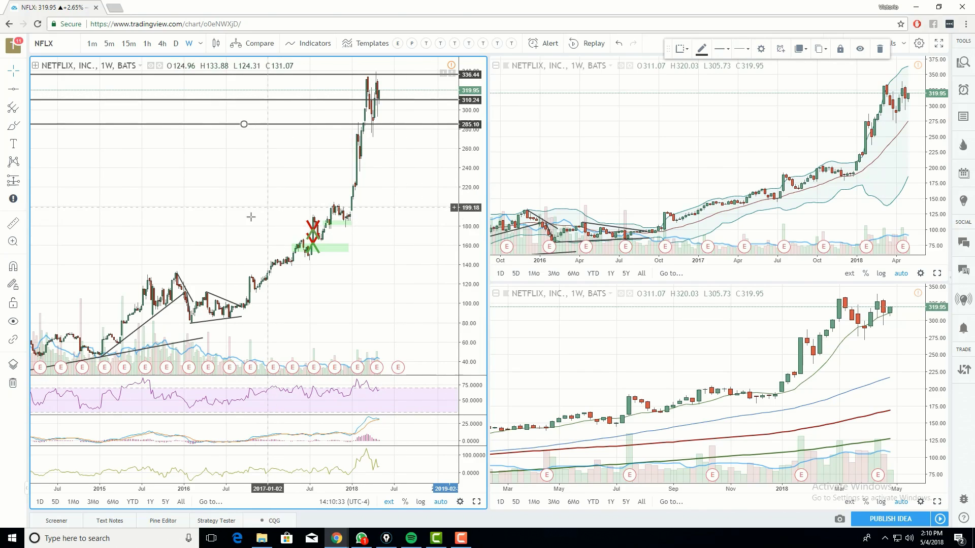
- Return the charts to the daily interval, and adjust the three horizontal lines to about 336.78, 305.08 and 284.07
{"action": "left_click", "coordinate": [176, 44]}
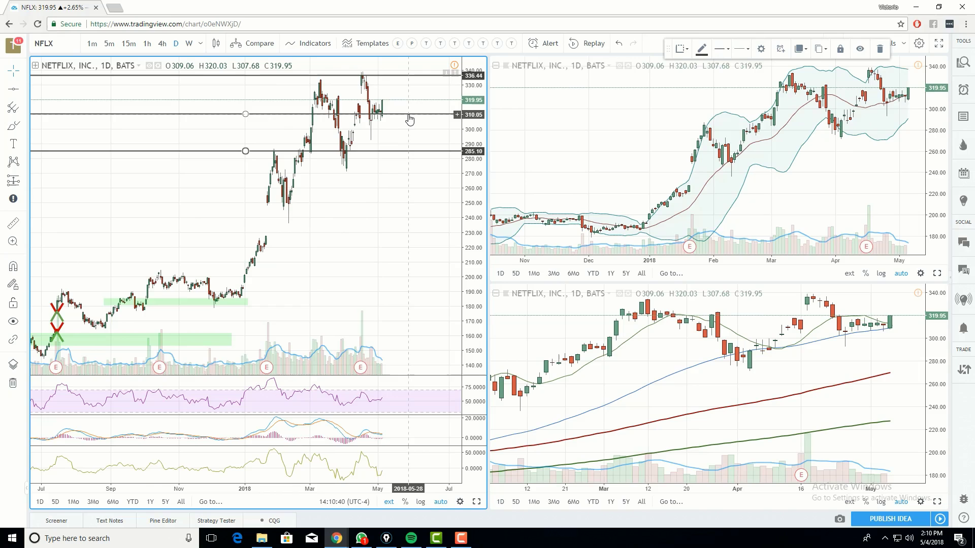
{"action": "left_click_drag", "start_coordinate": [409, 120], "coordinate": [406, 125]}
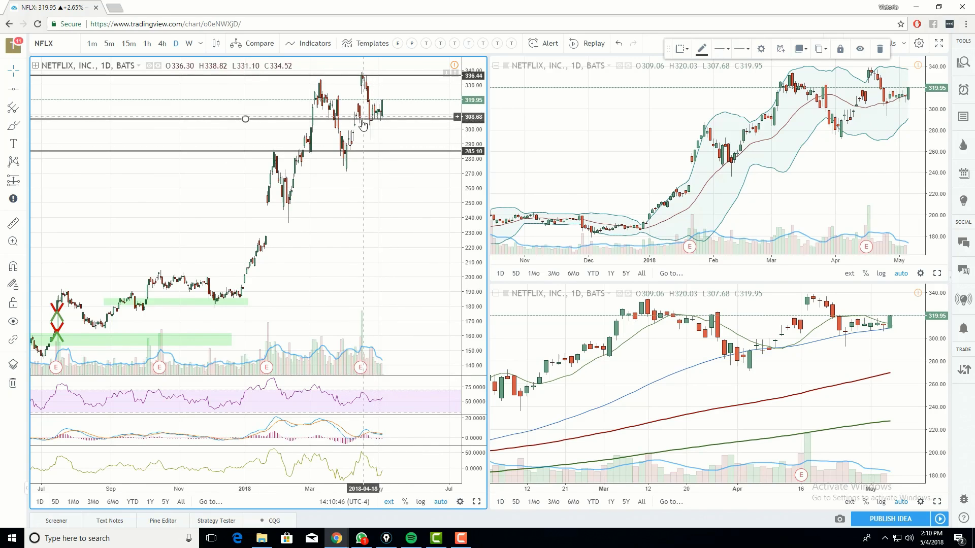
{"action": "left_click_drag", "start_coordinate": [388, 119], "coordinate": [389, 120]}
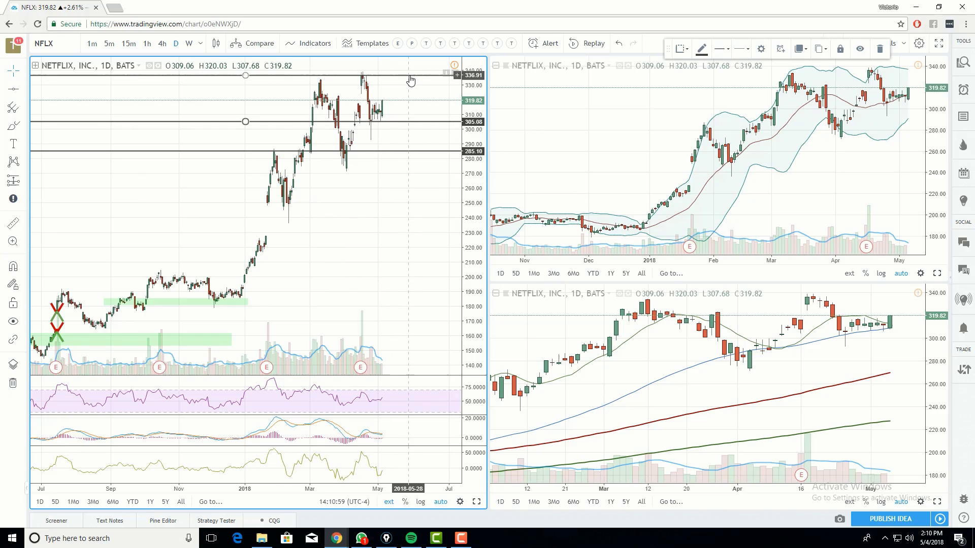
{"action": "left_click_drag", "start_coordinate": [409, 77], "coordinate": [409, 76]}
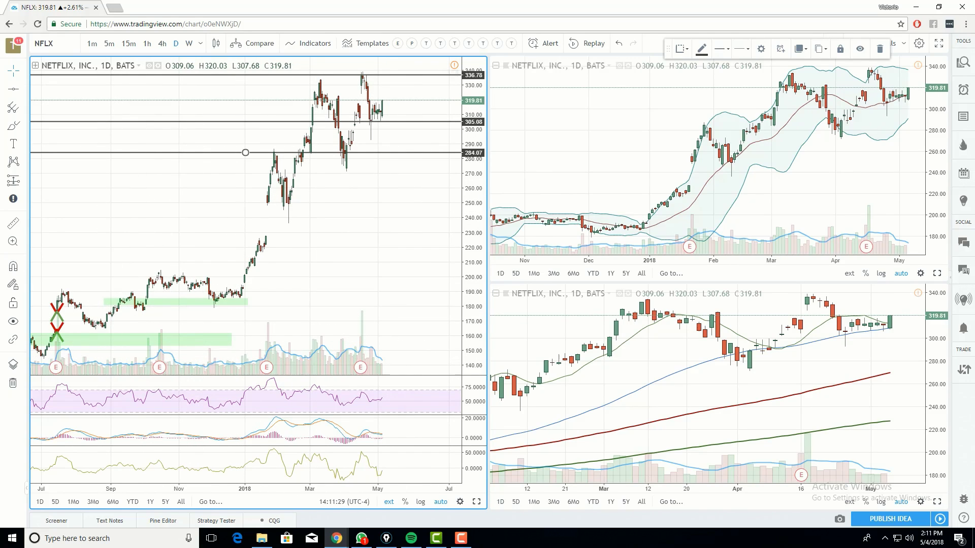
- Draw a rising trend line beneath the lows on the large chart, from about 163 in late November 2017 to about 339 in mid-June 2018
{"action": "left_click", "coordinate": [25, 92]}
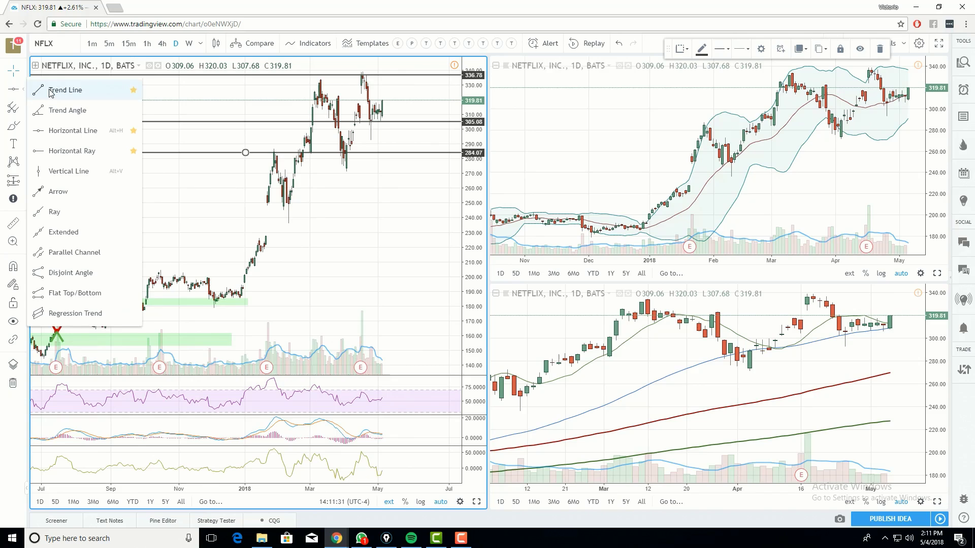
{"action": "left_click", "coordinate": [54, 64]}
{"action": "left_click", "coordinate": [204, 328]}
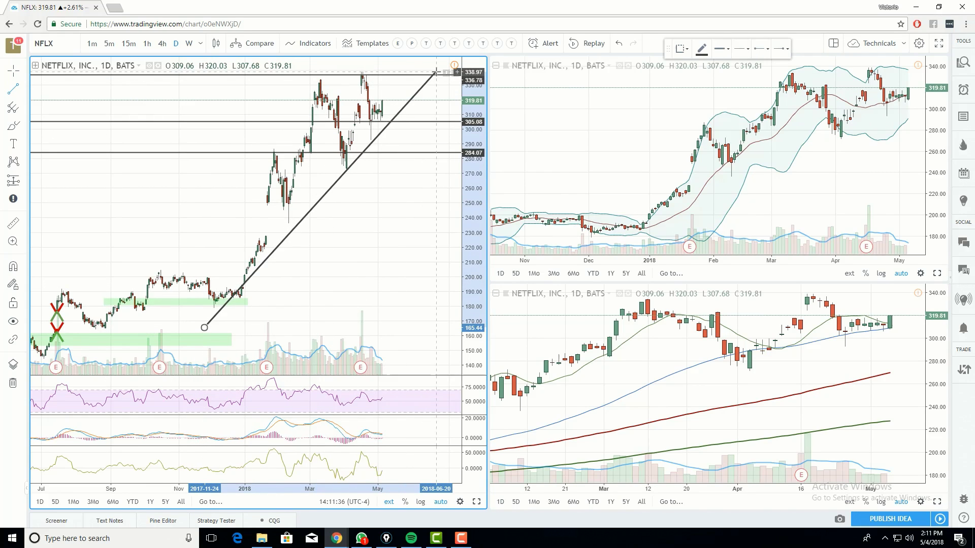
{"action": "left_click", "coordinate": [435, 72]}
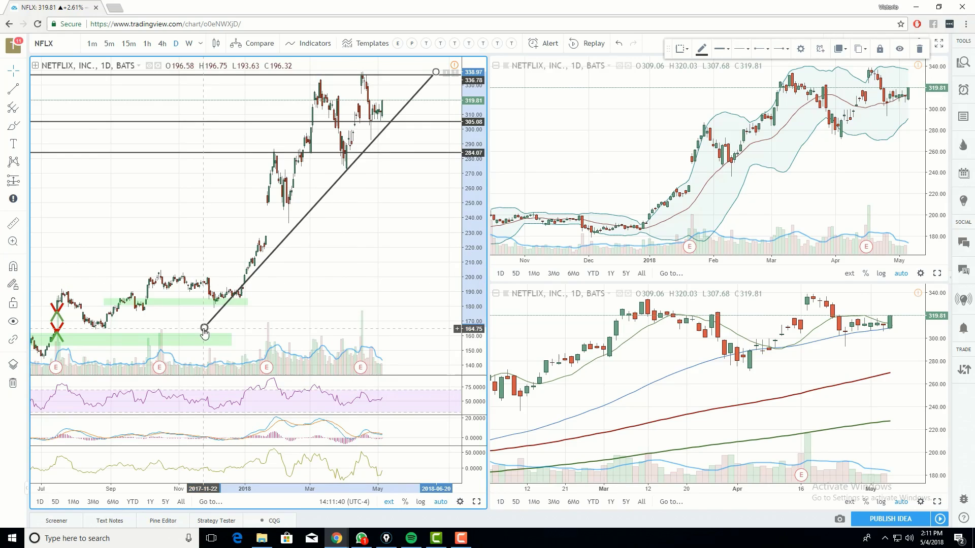
{"action": "left_click_drag", "start_coordinate": [204, 329], "coordinate": [210, 331]}
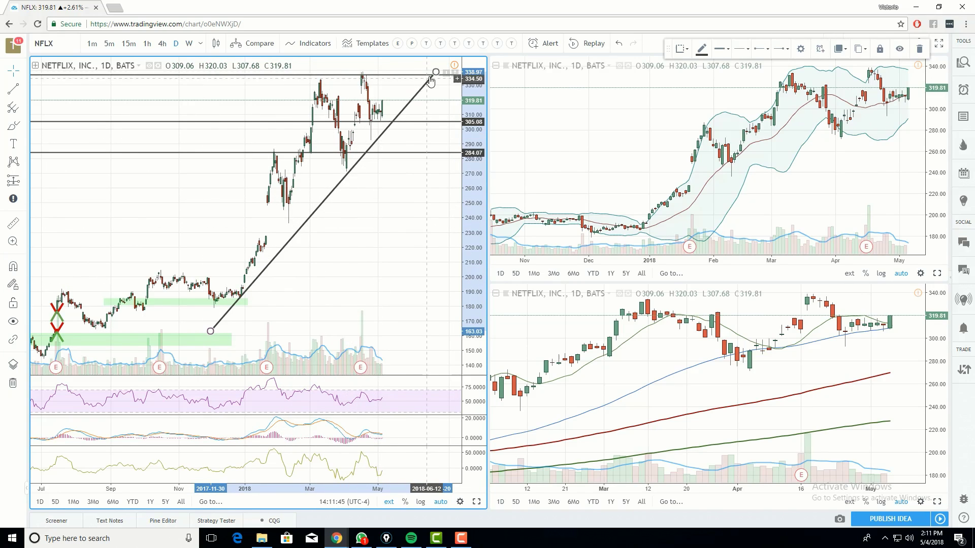
{"action": "left_click_drag", "start_coordinate": [429, 81], "coordinate": [426, 80]}
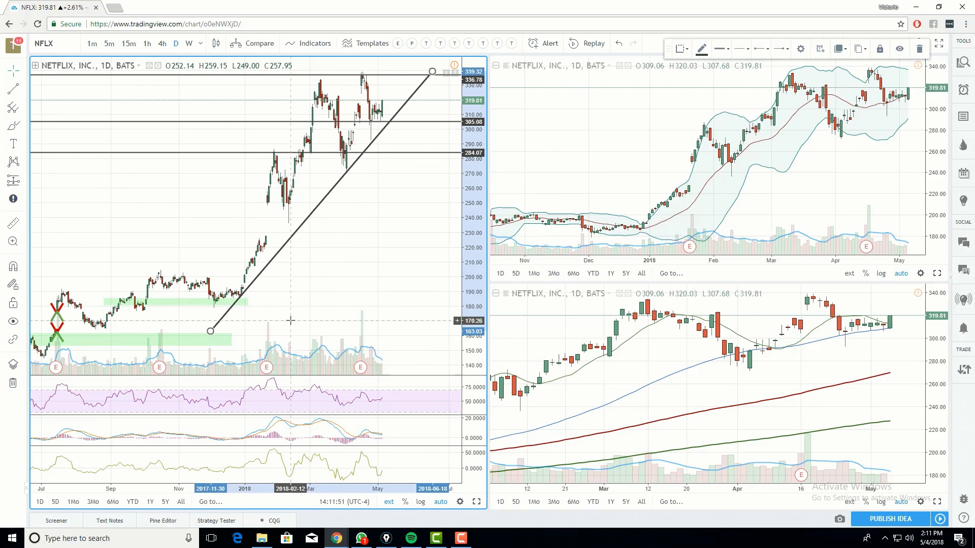
- Circle the latest candles near the 305.08 line and trend line with the pen, and mark the declining recent volume on the large chart
{"action": "mouse_move", "coordinate": [396, 113]}
{"action": "left_mouse_down"}
{"action": "mouse_move", "coordinate": [373, 109]}
{"action": "mouse_move", "coordinate": [379, 134]}
{"action": "mouse_move", "coordinate": [401, 129]}
{"action": "mouse_move", "coordinate": [403, 116]}
{"action": "left_mouse_up"}
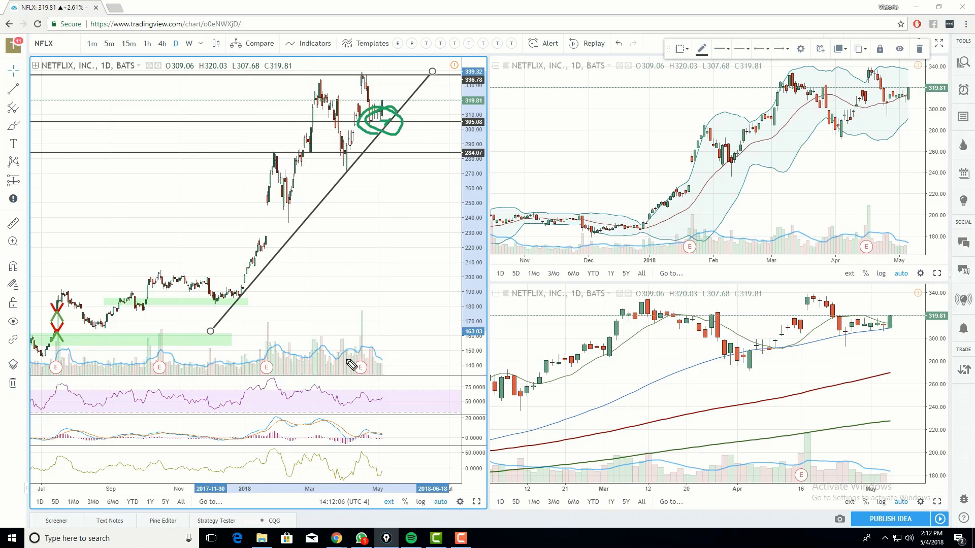
{"action": "left_click_drag", "start_coordinate": [345, 340], "coordinate": [351, 328]}
{"action": "mouse_move", "coordinate": [391, 107]}
{"action": "left_mouse_down"}
{"action": "mouse_move", "coordinate": [379, 115]}
{"action": "mouse_move", "coordinate": [382, 97]}
{"action": "left_mouse_up"}
{"action": "mouse_move", "coordinate": [370, 395]}
{"action": "left_mouse_down"}
{"action": "mouse_move", "coordinate": [384, 396]}
{"action": "mouse_move", "coordinate": [382, 405]}
{"action": "left_mouse_up"}
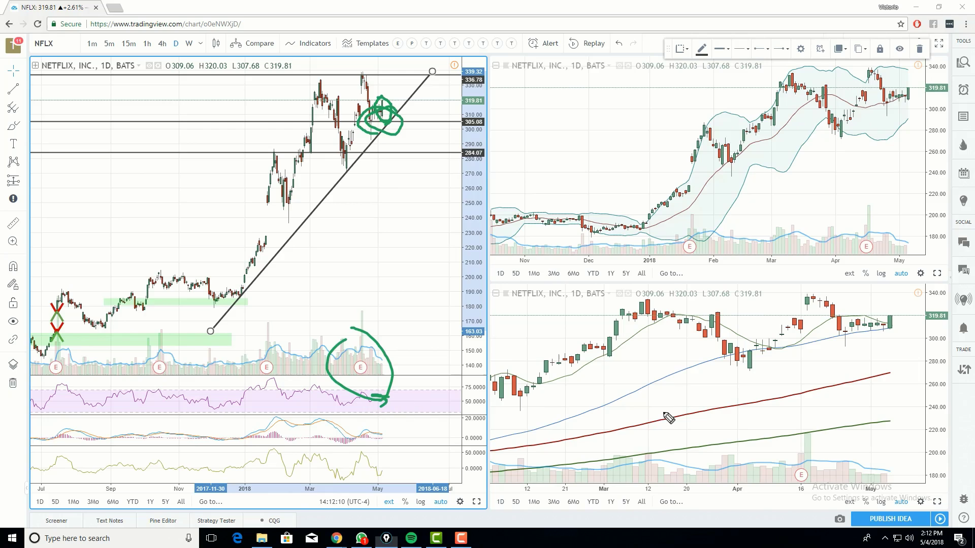
- Draw rising arrows along the three long moving averages, circle the latest candles at the blue average, and clear the markup
{"action": "left_click_drag", "start_coordinate": [831, 348], "coordinate": [886, 341]}
{"action": "mouse_move", "coordinate": [848, 386]}
{"action": "left_mouse_down"}
{"action": "mouse_move", "coordinate": [892, 374]}
{"action": "mouse_move", "coordinate": [882, 385]}
{"action": "left_mouse_up"}
{"action": "mouse_move", "coordinate": [835, 428]}
{"action": "left_mouse_down"}
{"action": "mouse_move", "coordinate": [887, 417]}
{"action": "mouse_move", "coordinate": [877, 434]}
{"action": "mouse_move", "coordinate": [889, 416]}
{"action": "left_mouse_up"}
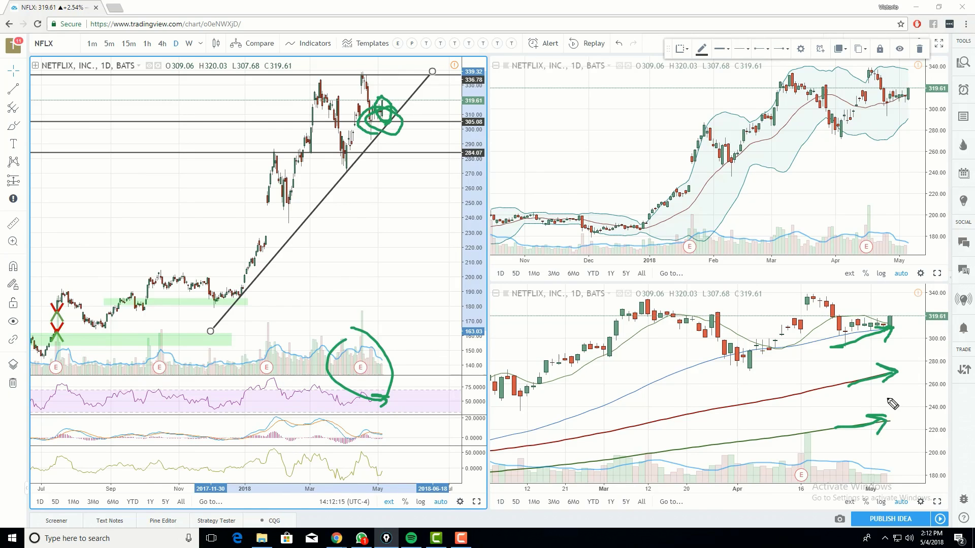
{"action": "mouse_move", "coordinate": [891, 350]}
{"action": "left_mouse_down"}
{"action": "mouse_move", "coordinate": [886, 323]}
{"action": "mouse_move", "coordinate": [890, 343]}
{"action": "left_mouse_up"}
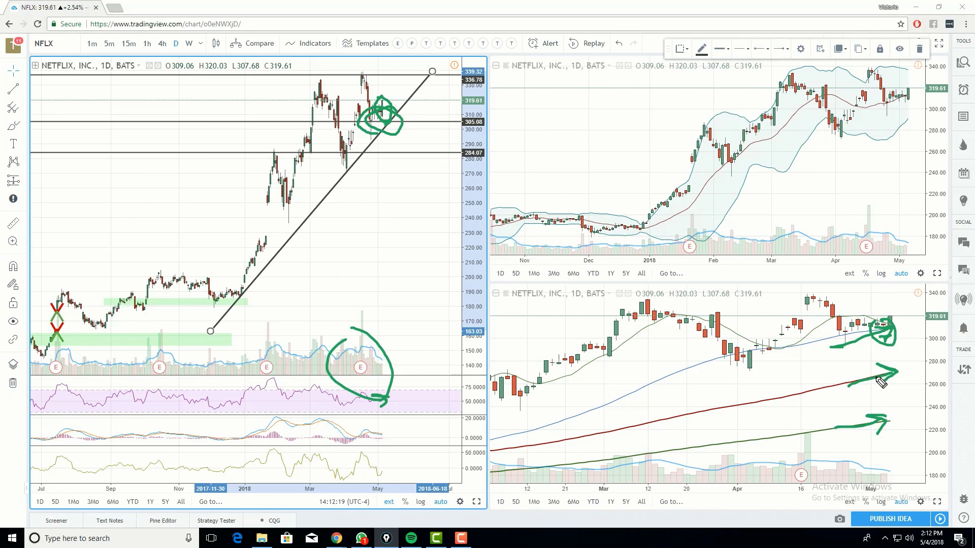
{"action": "key", "text": "ctrl+shift+7"}
- Sketch a drop to the red moving average with a rebound, and a matching dip to the 284.07 line on the large chart
{"action": "mouse_move", "coordinate": [878, 329]}
{"action": "left_mouse_down"}
{"action": "mouse_move", "coordinate": [886, 330]}
{"action": "mouse_move", "coordinate": [888, 378]}
{"action": "mouse_move", "coordinate": [943, 347]}
{"action": "mouse_move", "coordinate": [932, 360]}
{"action": "left_mouse_up"}
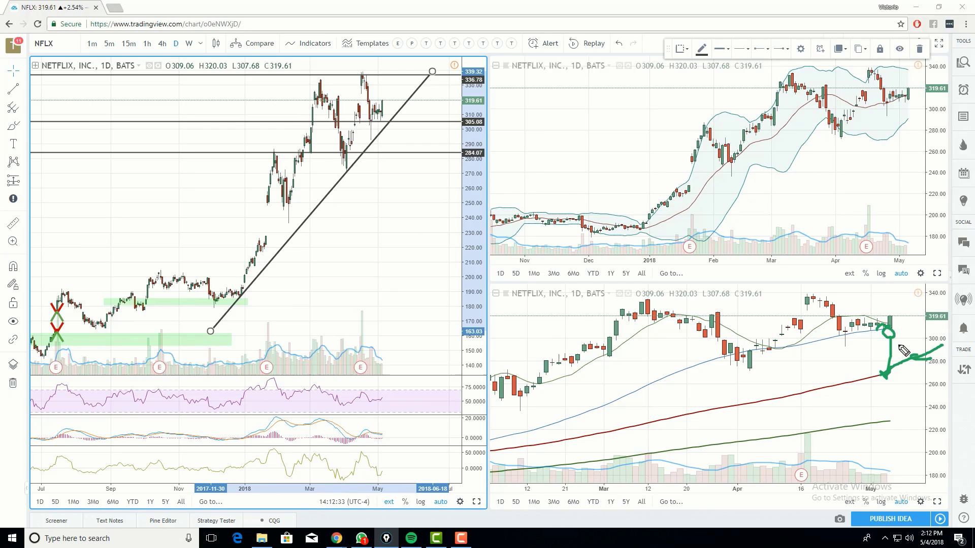
{"action": "mouse_move", "coordinate": [376, 153]}
{"action": "left_mouse_down"}
{"action": "mouse_move", "coordinate": [402, 147]}
{"action": "mouse_move", "coordinate": [405, 117]}
{"action": "left_mouse_up"}
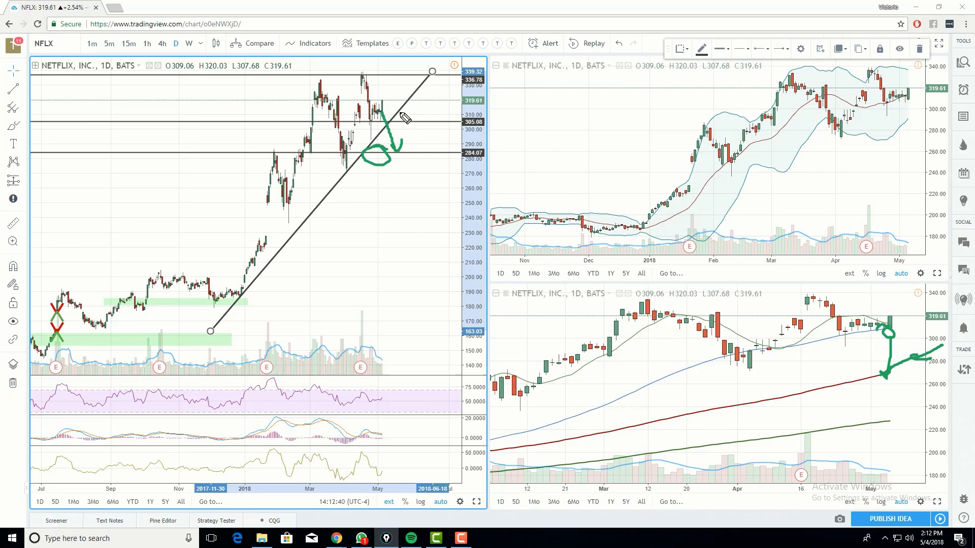
{"action": "mouse_move", "coordinate": [393, 158]}
{"action": "left_mouse_down"}
{"action": "mouse_move", "coordinate": [411, 114]}
{"action": "mouse_move", "coordinate": [416, 122]}
{"action": "left_mouse_up"}
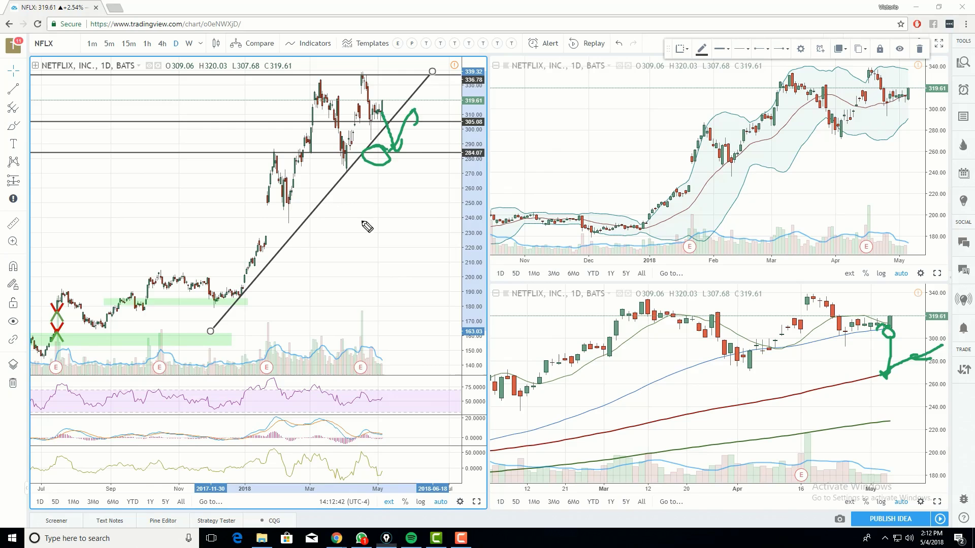
- Circle the latest volume bars, draw a rising arrow beneath the price trend on the large chart, and clear the markup
{"action": "left_click_drag", "start_coordinate": [355, 354], "coordinate": [357, 355]}
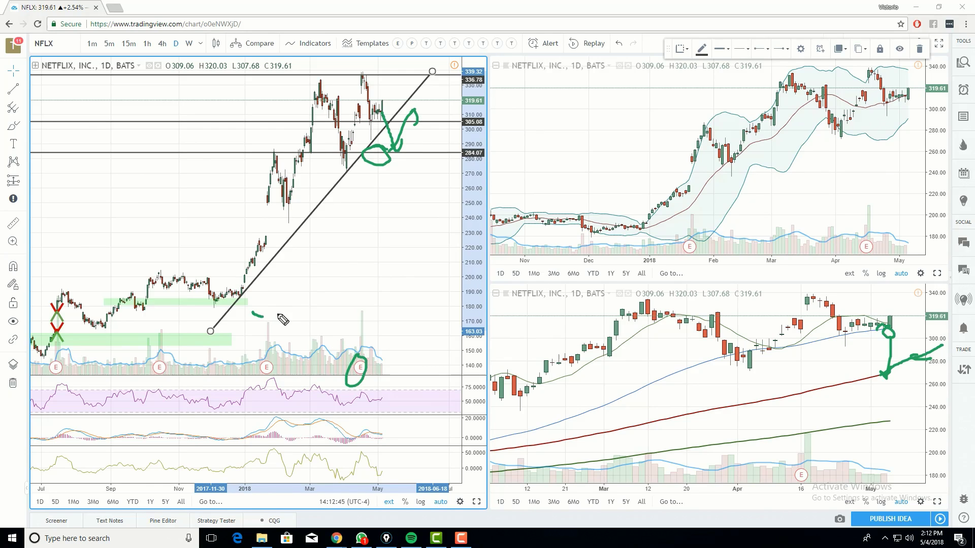
{"action": "left_click_drag", "start_coordinate": [252, 313], "coordinate": [402, 200]}
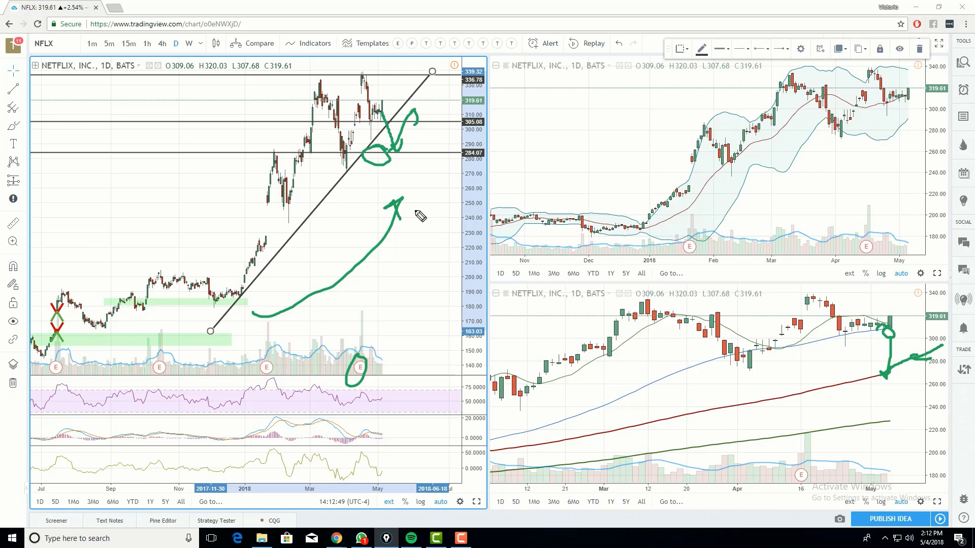
{"action": "key", "text": "ctrl+shift+7"}
- Circle the end of the red average, mark the blue average's support points in April and May with an upward bounce, and clear the markup
{"action": "left_click_drag", "start_coordinate": [904, 380], "coordinate": [899, 377]}
{"action": "left_click_drag", "start_coordinate": [888, 330], "coordinate": [896, 338]}
{"action": "left_click_drag", "start_coordinate": [837, 334], "coordinate": [849, 333]}
{"action": "mouse_move", "coordinate": [766, 347]}
{"action": "left_mouse_down"}
{"action": "mouse_move", "coordinate": [739, 355]}
{"action": "mouse_move", "coordinate": [767, 350]}
{"action": "left_mouse_up"}
{"action": "left_click_drag", "start_coordinate": [858, 331], "coordinate": [865, 330]}
{"action": "mouse_move", "coordinate": [869, 330]}
{"action": "left_mouse_down"}
{"action": "mouse_move", "coordinate": [922, 305]}
{"action": "mouse_move", "coordinate": [914, 297]}
{"action": "mouse_move", "coordinate": [909, 327]}
{"action": "left_mouse_up"}
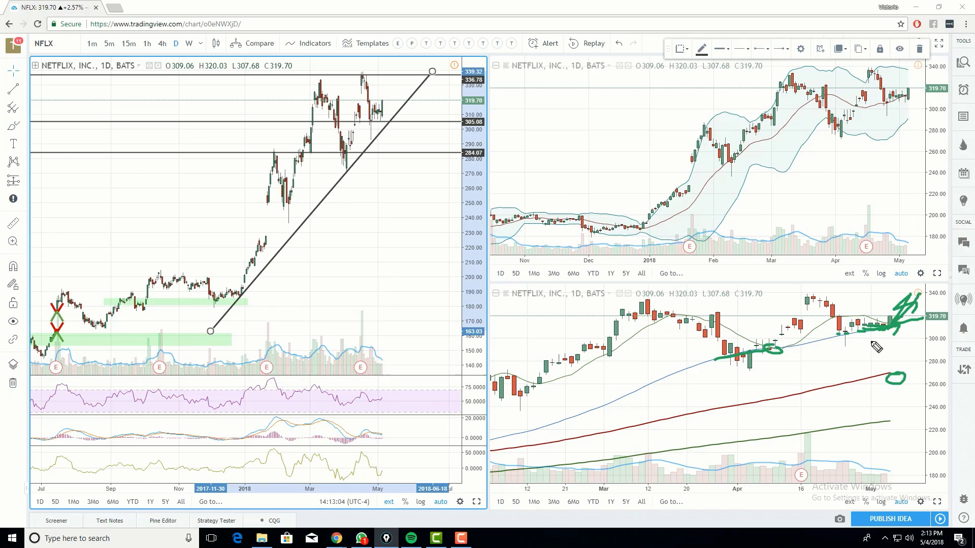
{"action": "key", "text": "ctrl+shift+7"}
- Mark the late-April low on the blue moving average, draw an upward arrow from the latest candle, and clear the markup
{"action": "left_click_drag", "start_coordinate": [834, 328], "coordinate": [848, 333]}
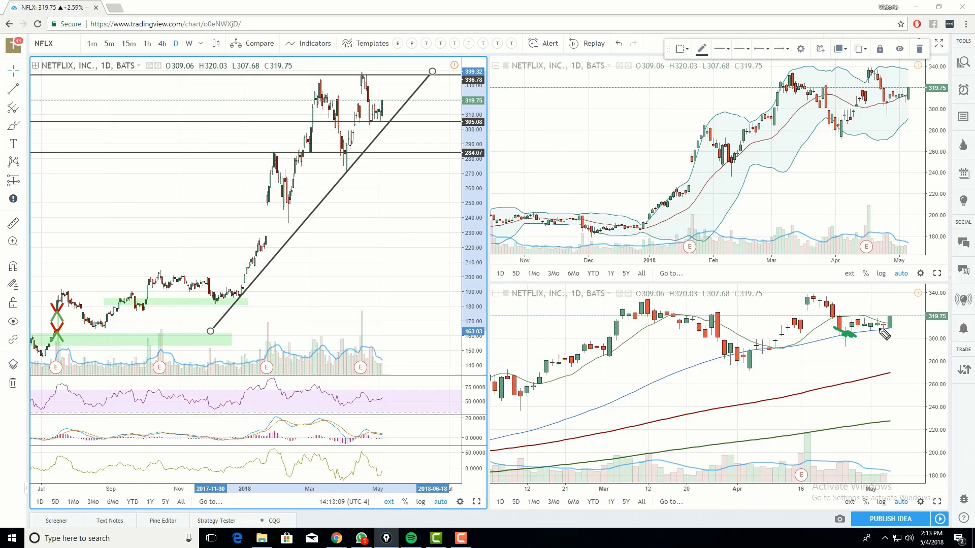
{"action": "mouse_move", "coordinate": [890, 326]}
{"action": "left_mouse_down"}
{"action": "mouse_move", "coordinate": [891, 339]}
{"action": "mouse_move", "coordinate": [908, 303]}
{"action": "left_mouse_up"}
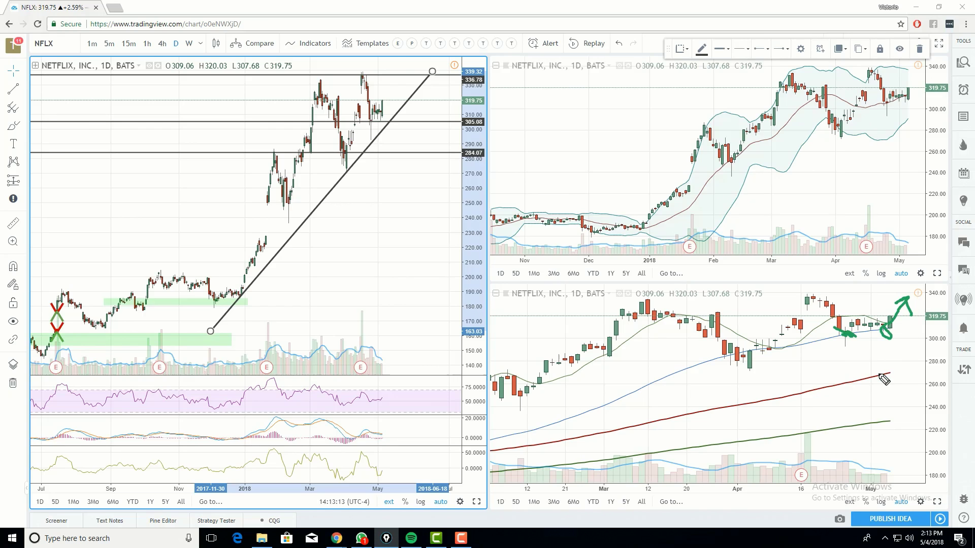
{"action": "key", "text": "ctrl+shift+7"}
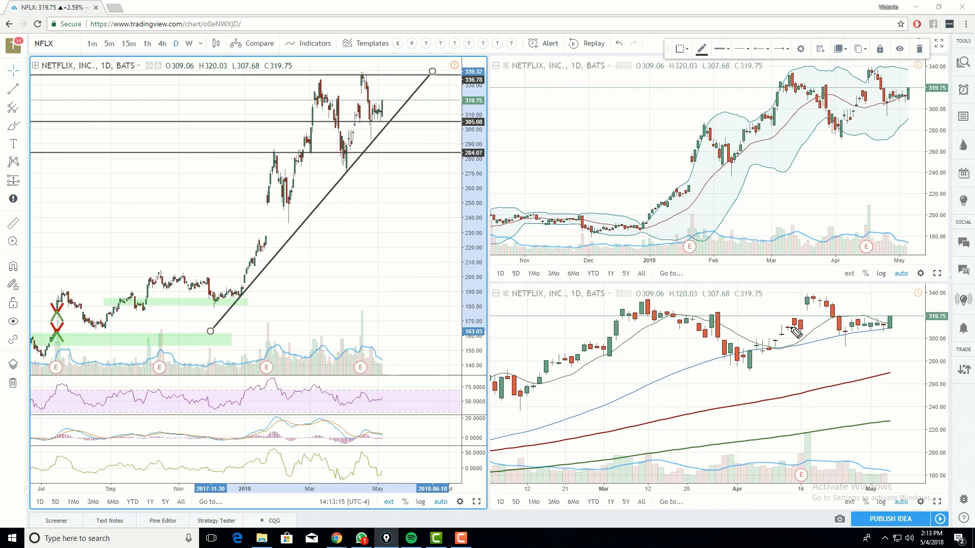
- Circle the latest candles on the large chart, mark the falling volume with a downward arrow, clear the markup, and leave the pen
{"action": "mouse_move", "coordinate": [384, 108]}
{"action": "left_mouse_down"}
{"action": "mouse_move", "coordinate": [396, 113]}
{"action": "mouse_move", "coordinate": [382, 117]}
{"action": "left_mouse_up"}
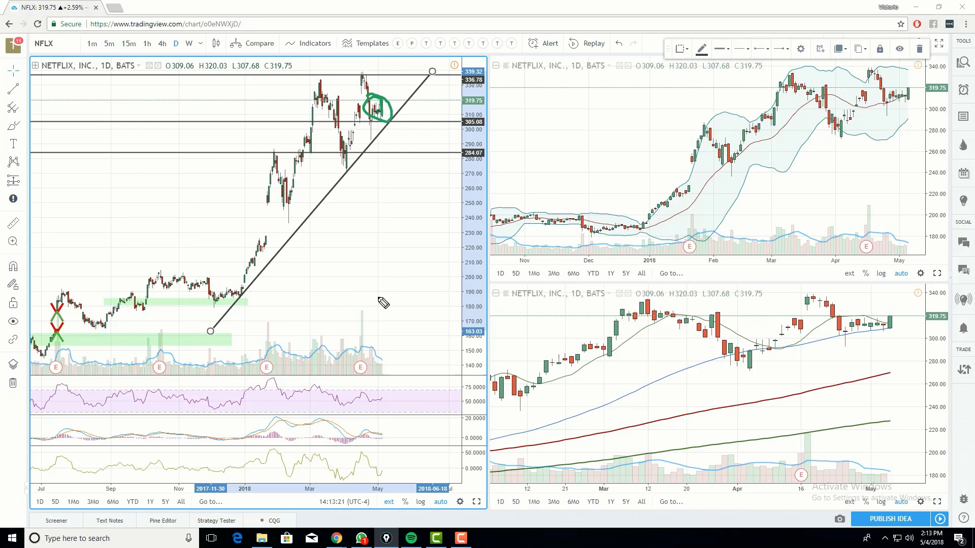
{"action": "left_click_drag", "start_coordinate": [349, 333], "coordinate": [386, 375]}
{"action": "left_click_drag", "start_coordinate": [379, 372], "coordinate": [386, 363]}
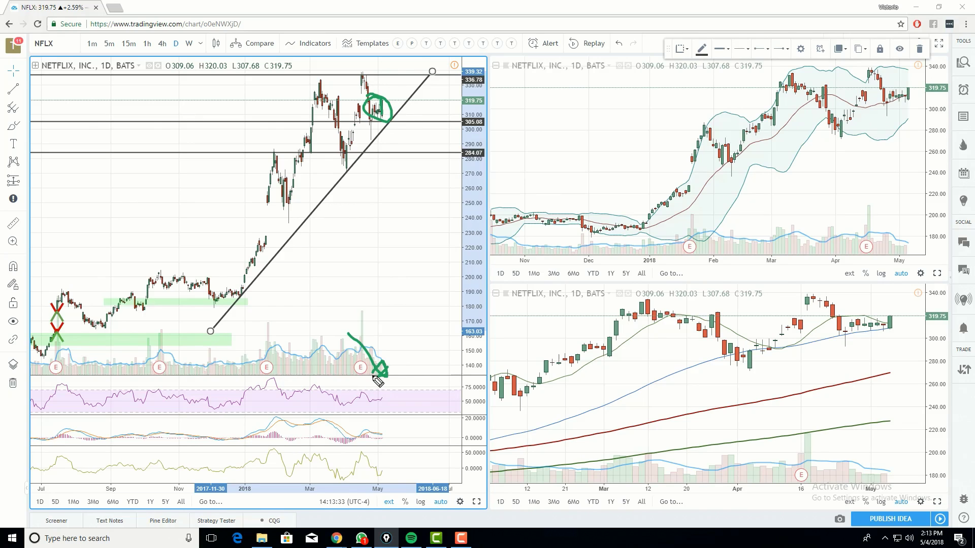
{"action": "key", "text": "ctrl+shift+7"}
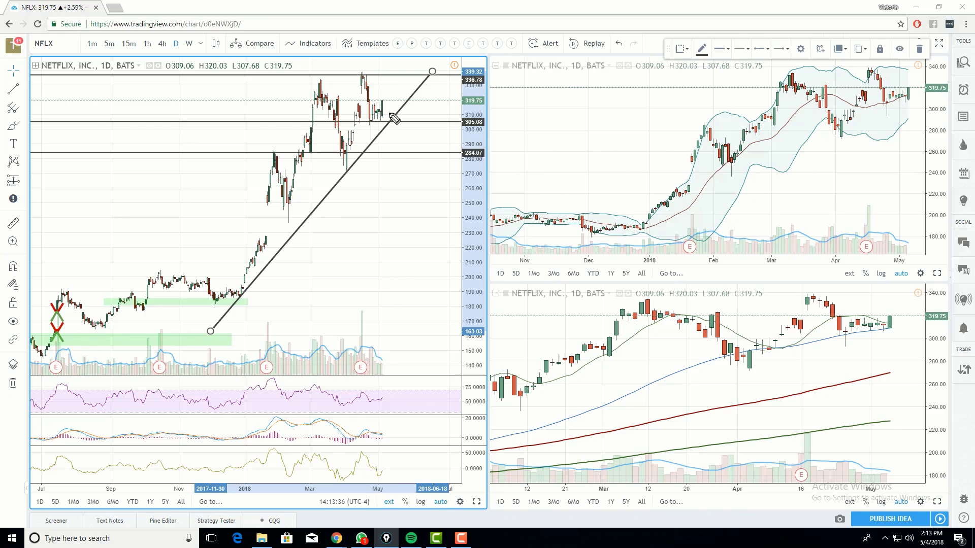
{"action": "left_click_drag", "start_coordinate": [391, 124], "coordinate": [384, 109]}
{"action": "key", "text": "Escape"}
- Draw a Fib Retracement on the large chart from about 338.63 at the peak to about 239.12 at the February low
{"action": "left_click", "coordinate": [25, 110]}
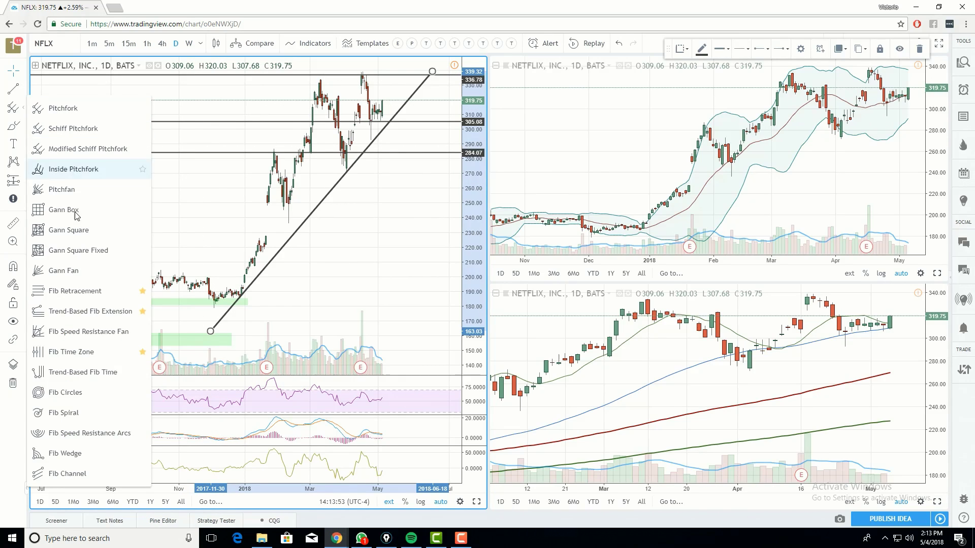
{"action": "left_click", "coordinate": [75, 291]}
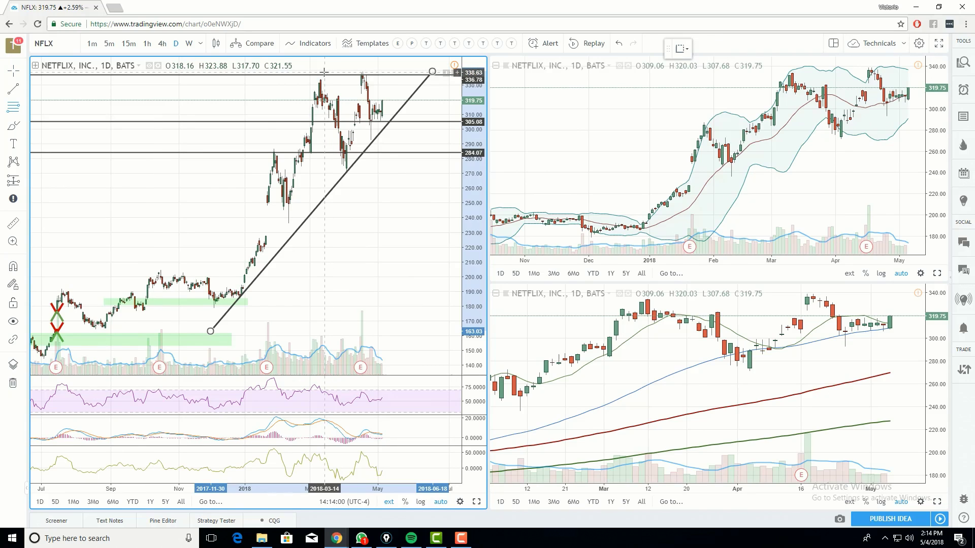
{"action": "left_click", "coordinate": [324, 72]}
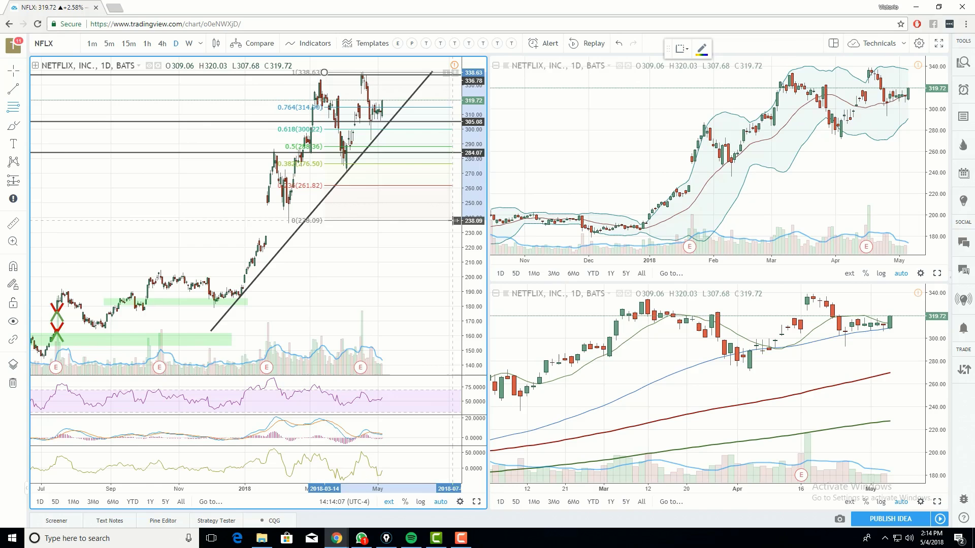
{"action": "left_click", "coordinate": [456, 220]}
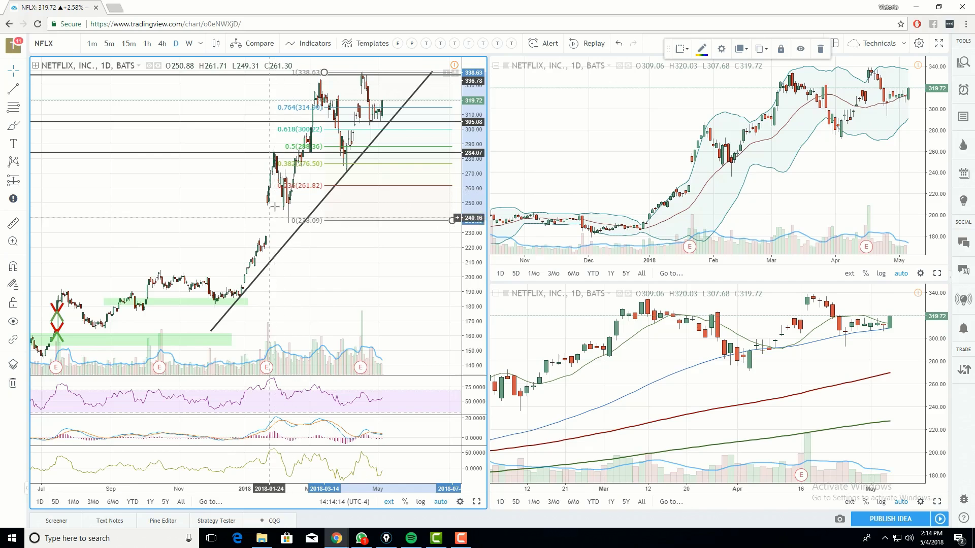
{"action": "left_click_drag", "start_coordinate": [452, 221], "coordinate": [450, 219]}
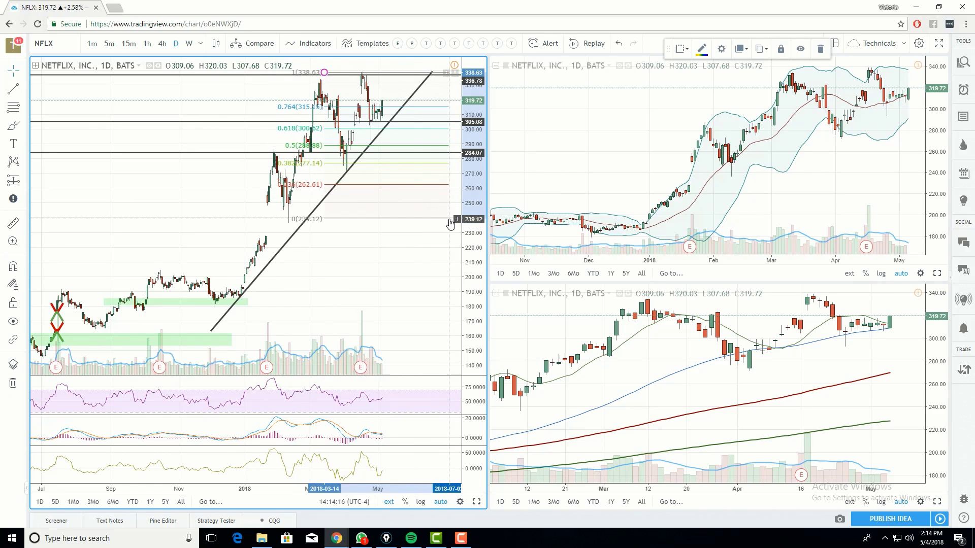
- Extend the Fib Retracement's lower end to about 186.64, near the December low
{"action": "scroll", "coordinate": [331, 254], "scroll_direction": "up", "scroll_amount": 3}
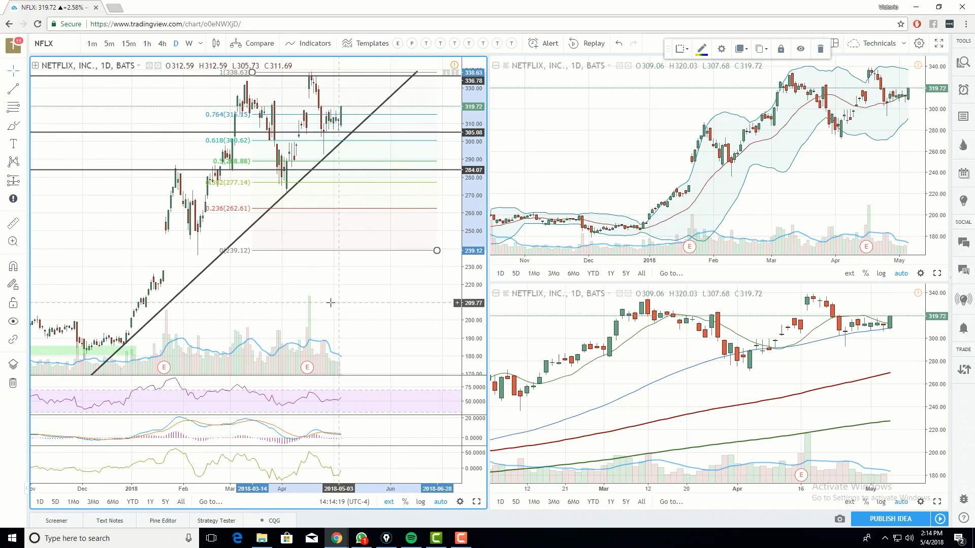
{"action": "scroll", "coordinate": [330, 303], "scroll_direction": "up", "scroll_amount": 1}
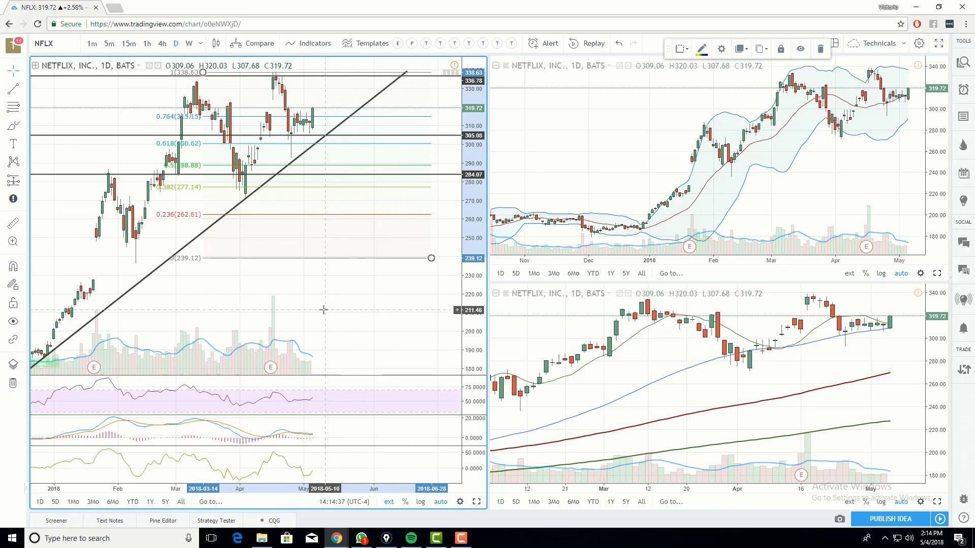
{"action": "scroll", "coordinate": [351, 285], "scroll_direction": "down", "scroll_amount": 3}
{"action": "scroll", "coordinate": [353, 282], "scroll_direction": "down", "scroll_amount": 2}
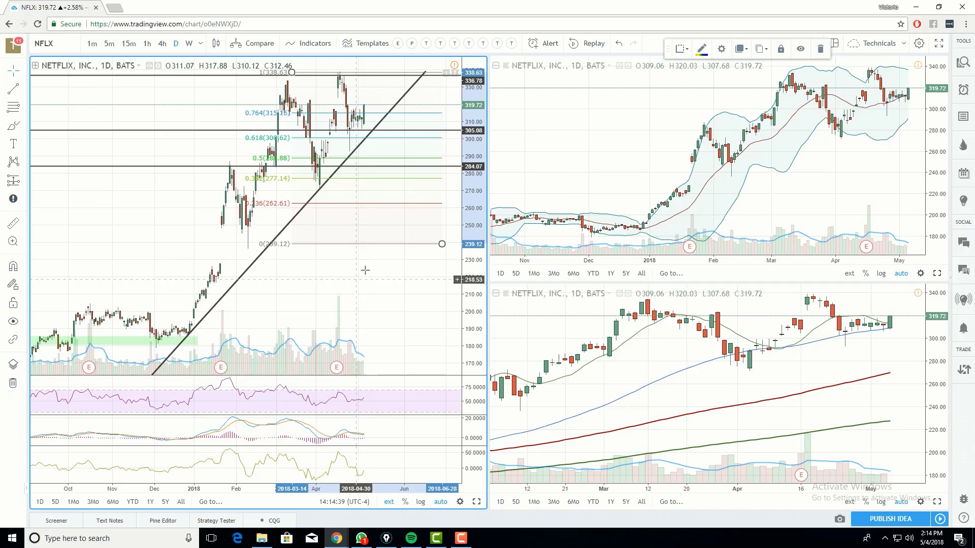
{"action": "scroll", "coordinate": [368, 269], "scroll_direction": "down", "scroll_amount": 2}
{"action": "left_click_drag", "start_coordinate": [447, 238], "coordinate": [447, 322]}
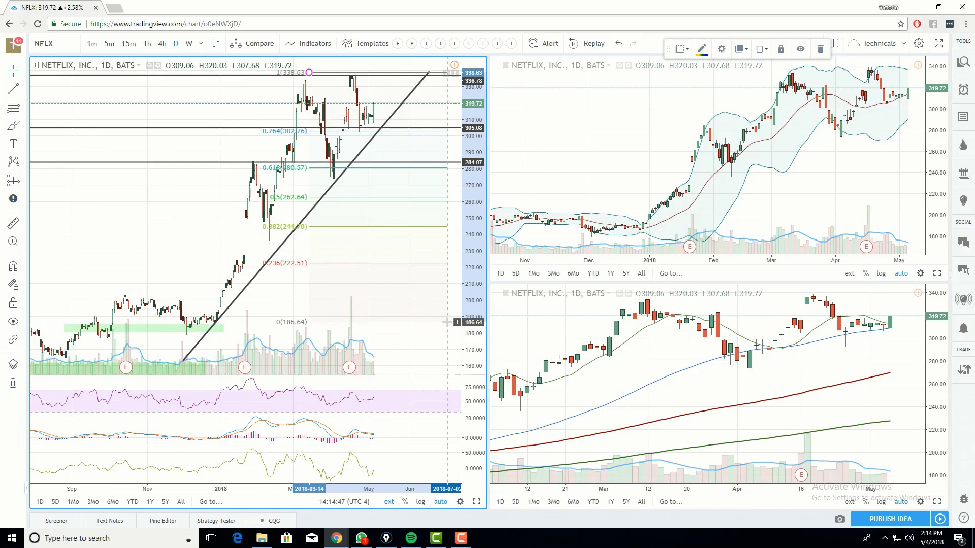
- Remove the Fib Retracement from the large chart
{"action": "left_click_drag", "start_coordinate": [427, 346], "coordinate": [403, 347]}
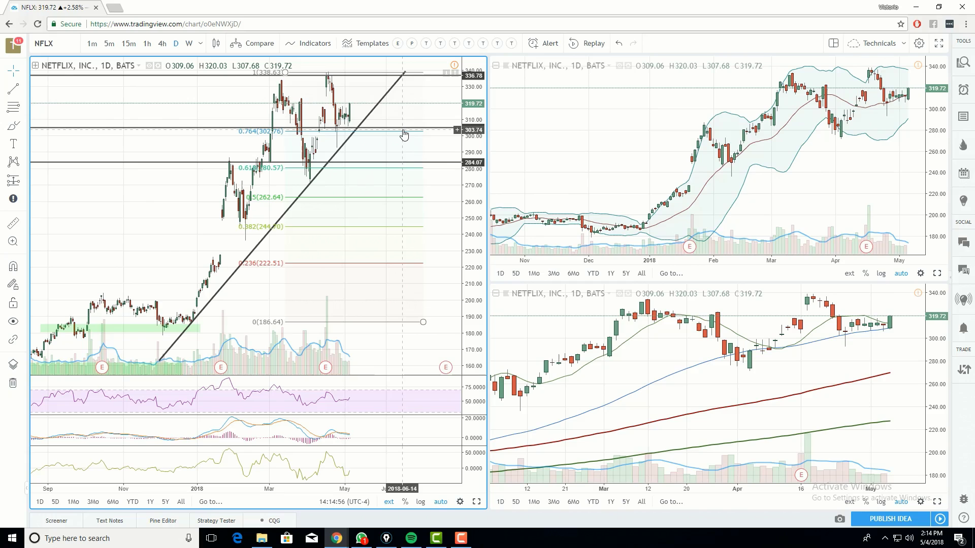
{"action": "left_click", "coordinate": [389, 322]}
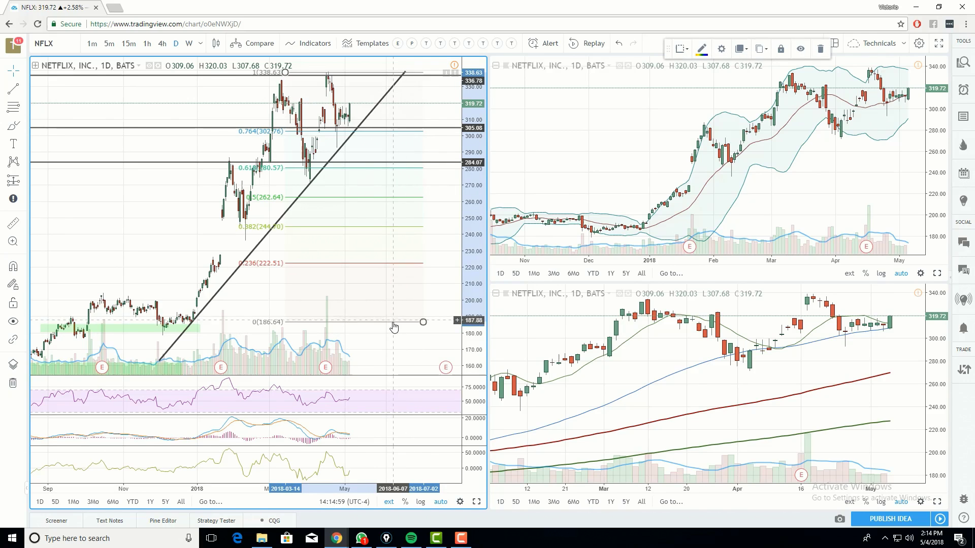
{"action": "right_click", "coordinate": [394, 327]}
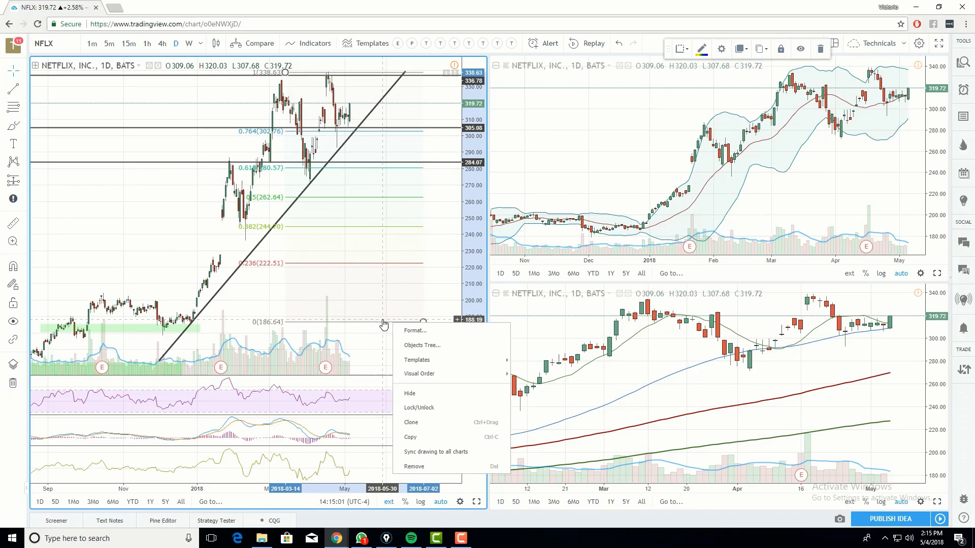
{"action": "left_click", "coordinate": [426, 466]}
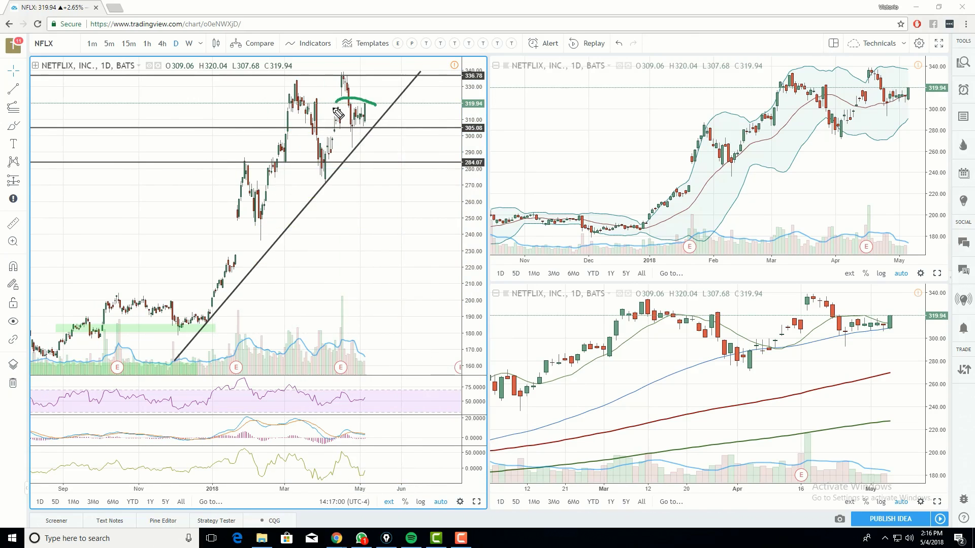
- Circle the latest consolidation above the 305.08 line and the resistance area at the 336.78 line with the pen
{"action": "mouse_move", "coordinate": [355, 99]}
{"action": "left_mouse_down"}
{"action": "mouse_move", "coordinate": [393, 120]}
{"action": "mouse_move", "coordinate": [377, 104]}
{"action": "left_mouse_up"}
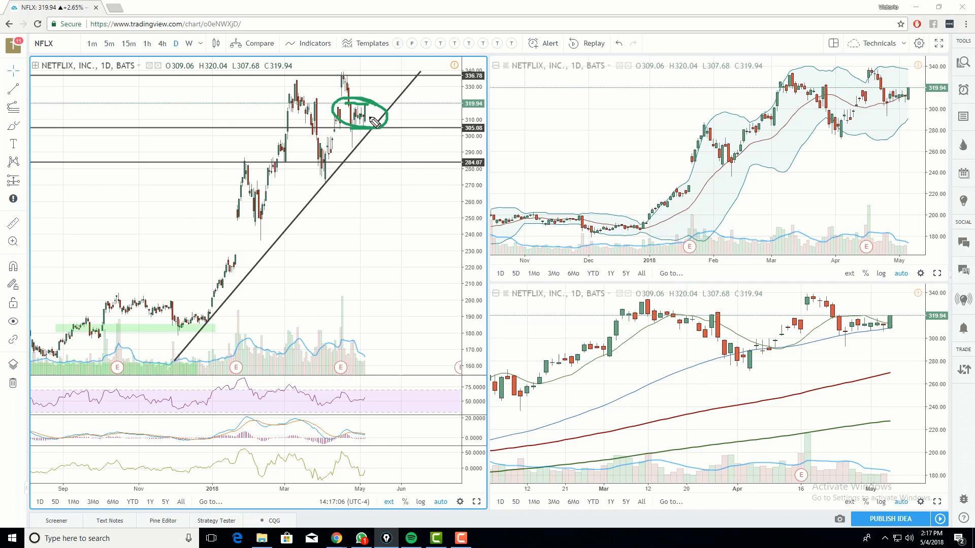
{"action": "mouse_move", "coordinate": [389, 77]}
{"action": "left_mouse_down"}
{"action": "mouse_move", "coordinate": [373, 69]}
{"action": "mouse_move", "coordinate": [404, 83]}
{"action": "mouse_move", "coordinate": [370, 68]}
{"action": "left_mouse_up"}
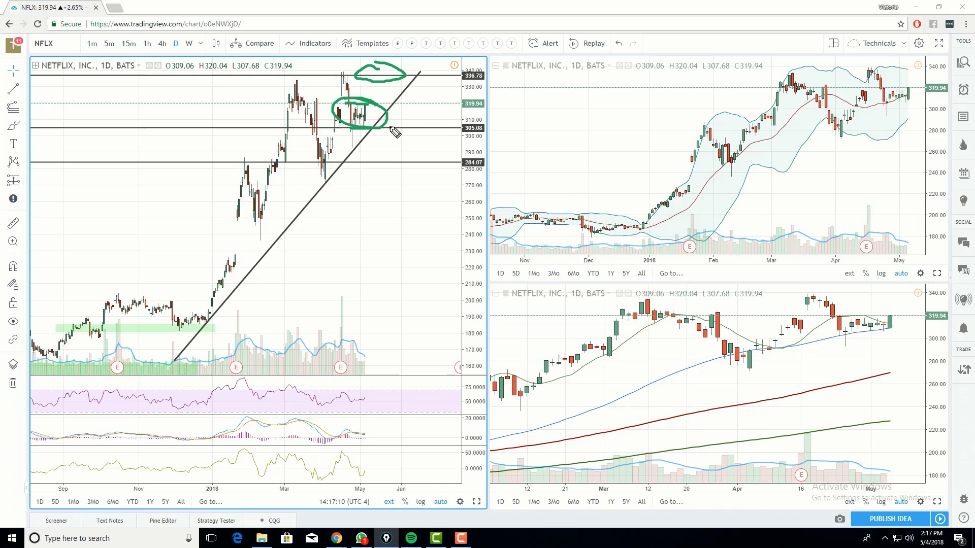
- Sketch a rising volume arrow and mark the resistance at the 336.78 line with the pen, and clear the pen marks
{"action": "mouse_move", "coordinate": [323, 359]}
{"action": "left_mouse_down"}
{"action": "mouse_move", "coordinate": [401, 345]}
{"action": "mouse_move", "coordinate": [390, 351]}
{"action": "left_mouse_up"}
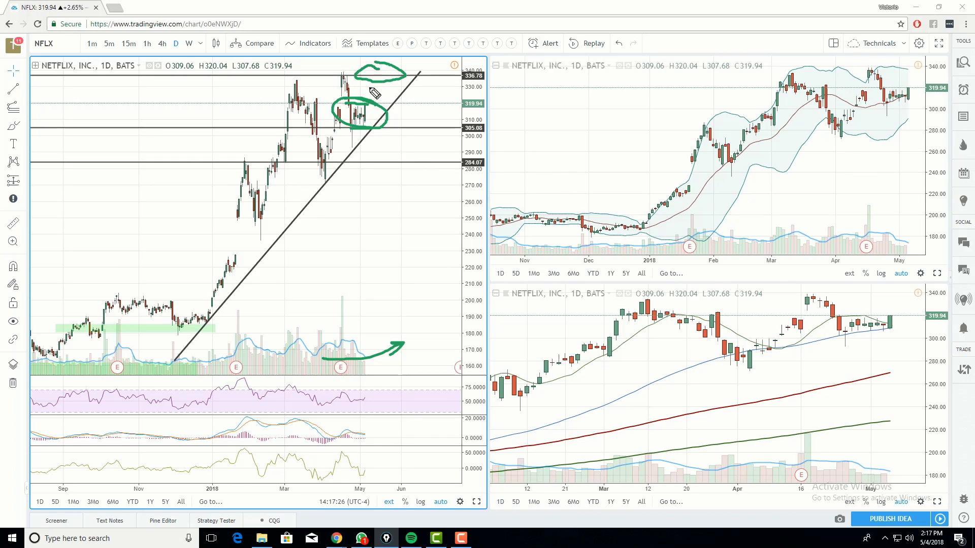
{"action": "mouse_move", "coordinate": [359, 79]}
{"action": "left_mouse_down"}
{"action": "mouse_move", "coordinate": [391, 85]}
{"action": "mouse_move", "coordinate": [398, 75]}
{"action": "left_mouse_up"}
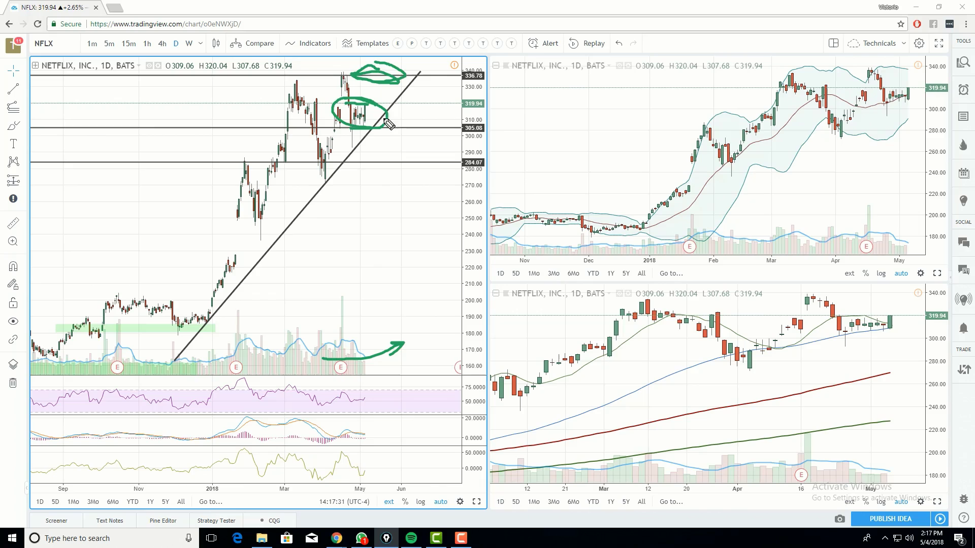
{"action": "key", "text": "Escape"}
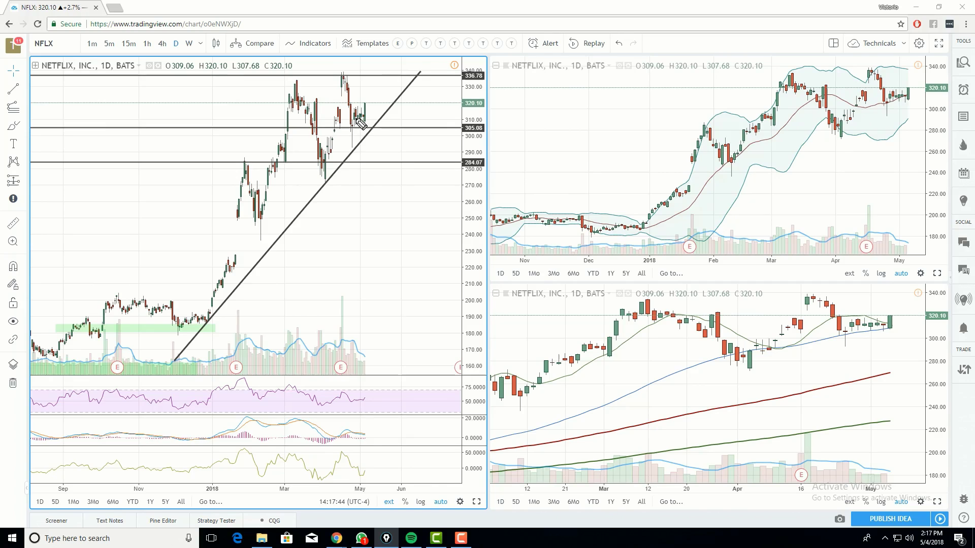
- Sketch a price rise to 336.78 and a fall through 305.08 with declining volume arrows, and clear the pen marks
{"action": "mouse_move", "coordinate": [351, 122]}
{"action": "left_mouse_down"}
{"action": "mouse_move", "coordinate": [368, 118]}
{"action": "mouse_move", "coordinate": [382, 93]}
{"action": "left_mouse_up"}
{"action": "left_click_drag", "start_coordinate": [366, 314], "coordinate": [389, 327]}
{"action": "left_click_drag", "start_coordinate": [331, 307], "coordinate": [404, 362]}
{"action": "mouse_move", "coordinate": [382, 78]}
{"action": "left_mouse_down"}
{"action": "mouse_move", "coordinate": [395, 83]}
{"action": "mouse_move", "coordinate": [375, 79]}
{"action": "mouse_move", "coordinate": [394, 145]}
{"action": "left_mouse_up"}
{"action": "mouse_move", "coordinate": [382, 140]}
{"action": "left_mouse_down"}
{"action": "mouse_move", "coordinate": [407, 149]}
{"action": "mouse_move", "coordinate": [404, 124]}
{"action": "left_mouse_up"}
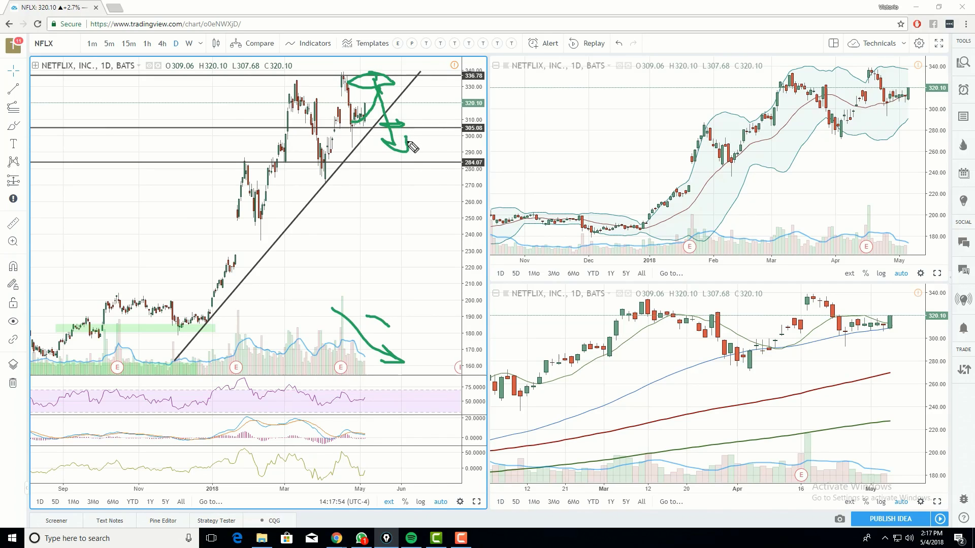
{"action": "key", "text": "ctrl+shift+6"}
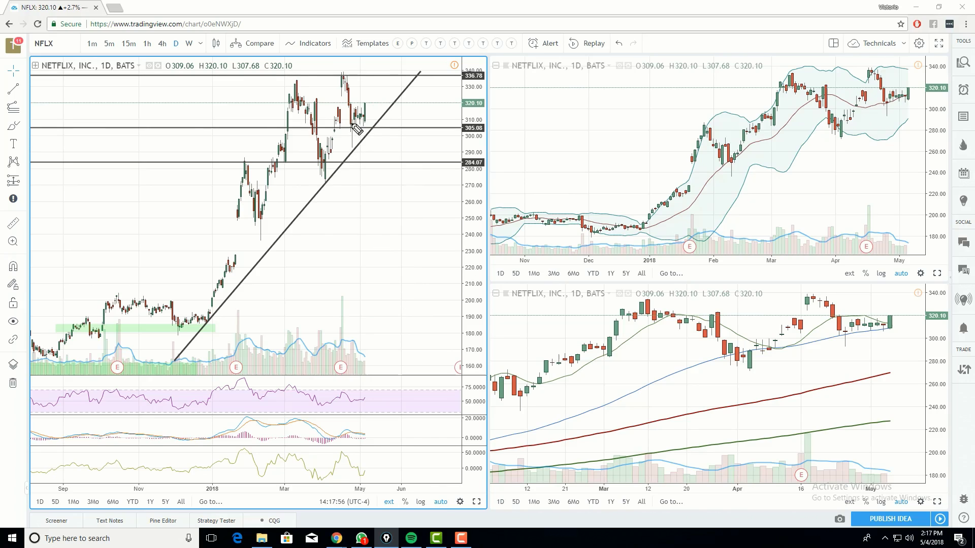
- Circle the support at the 305.08 line, sketch an arrow up to 336.78, and clear the pen marks
{"action": "left_click_drag", "start_coordinate": [372, 125], "coordinate": [384, 78]}
{"action": "left_click_drag", "start_coordinate": [349, 124], "coordinate": [376, 126]}
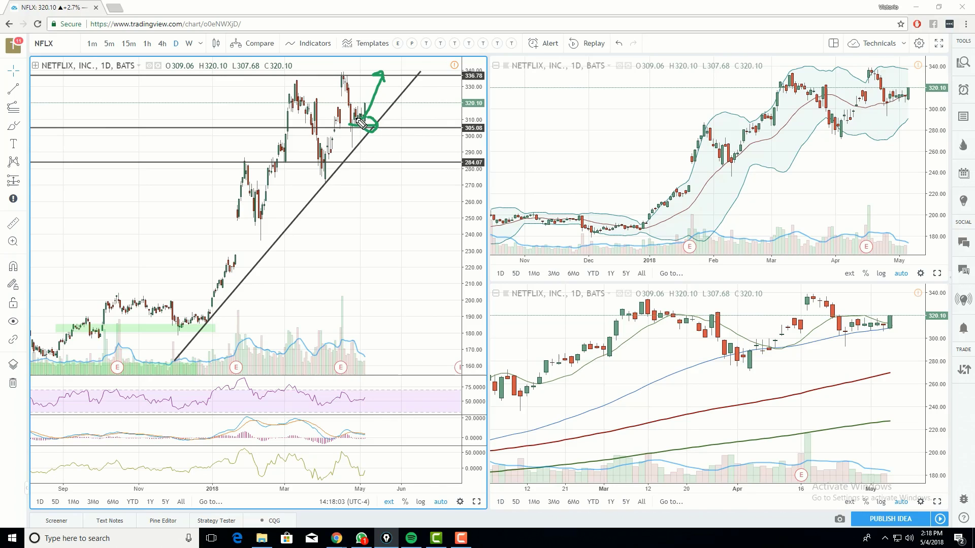
{"action": "mouse_move", "coordinate": [369, 112]}
{"action": "left_mouse_down"}
{"action": "mouse_move", "coordinate": [383, 124]}
{"action": "mouse_move", "coordinate": [367, 120]}
{"action": "mouse_move", "coordinate": [373, 126]}
{"action": "mouse_move", "coordinate": [390, 86]}
{"action": "mouse_move", "coordinate": [394, 92]}
{"action": "left_mouse_up"}
{"action": "key", "text": "ctrl+shift+7"}
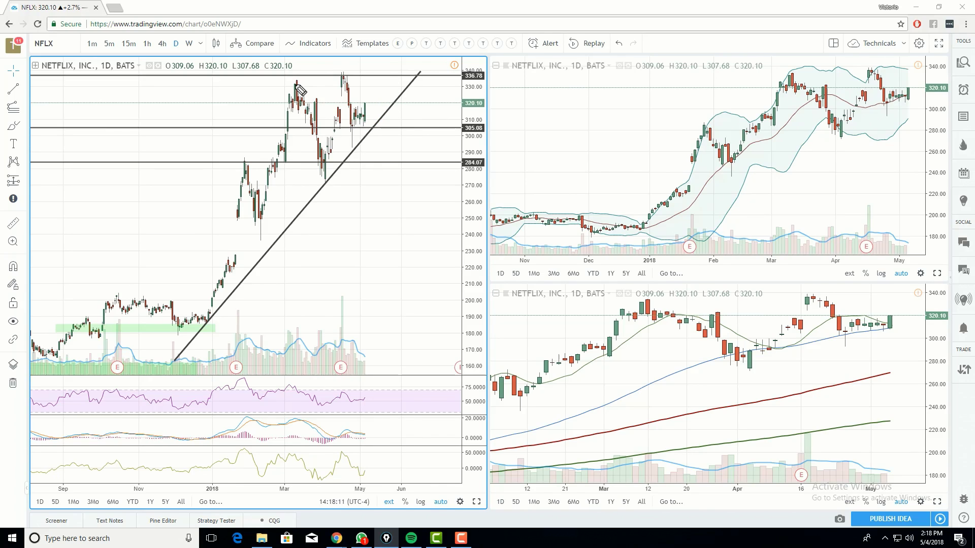
- Sketch a line from the March high across the April peak, a rise and reversal beneath it, and a falling volume arrow
{"action": "left_click_drag", "start_coordinate": [295, 83], "coordinate": [399, 80]}
{"action": "mouse_move", "coordinate": [362, 107]}
{"action": "left_mouse_down"}
{"action": "mouse_move", "coordinate": [374, 87]}
{"action": "mouse_move", "coordinate": [396, 118]}
{"action": "mouse_move", "coordinate": [391, 94]}
{"action": "mouse_move", "coordinate": [395, 118]}
{"action": "mouse_move", "coordinate": [370, 111]}
{"action": "mouse_move", "coordinate": [376, 104]}
{"action": "left_mouse_up"}
{"action": "mouse_move", "coordinate": [349, 290]}
{"action": "left_mouse_down"}
{"action": "mouse_move", "coordinate": [394, 347]}
{"action": "mouse_move", "coordinate": [386, 321]}
{"action": "left_mouse_up"}
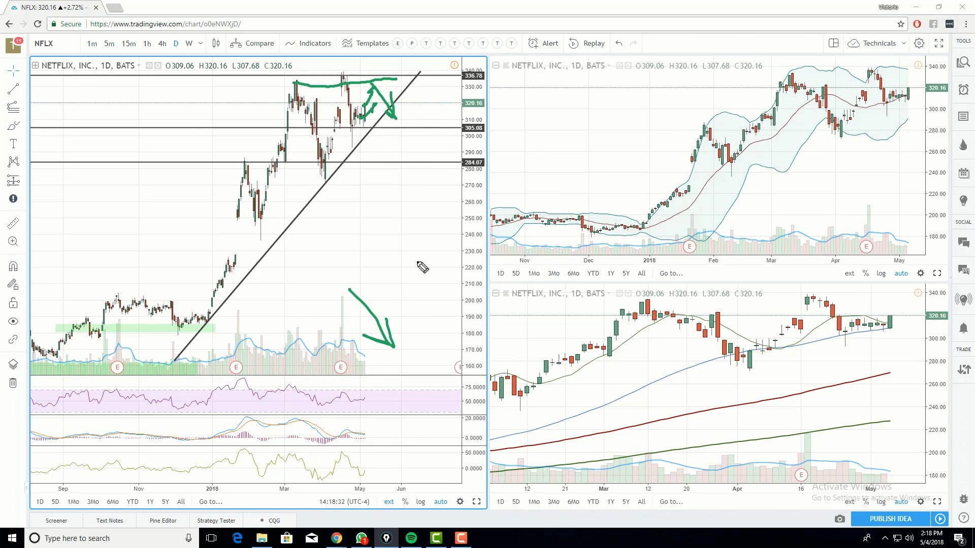
- Circle the latest consolidation, sketch a rise to 336.78 with a drop after it, and add downward arrows on the three indicators
{"action": "left_click_drag", "start_coordinate": [376, 87], "coordinate": [375, 76]}
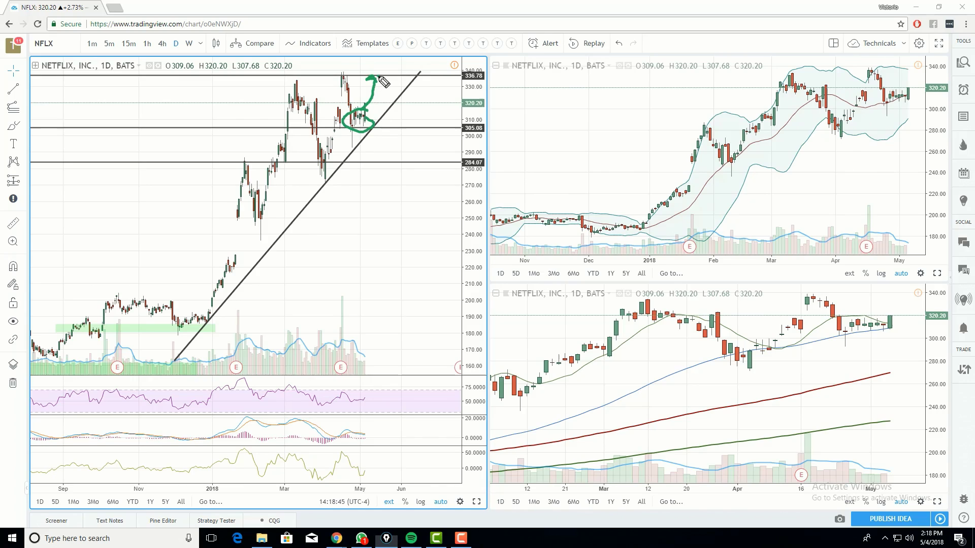
{"action": "left_click_drag", "start_coordinate": [378, 77], "coordinate": [395, 109]}
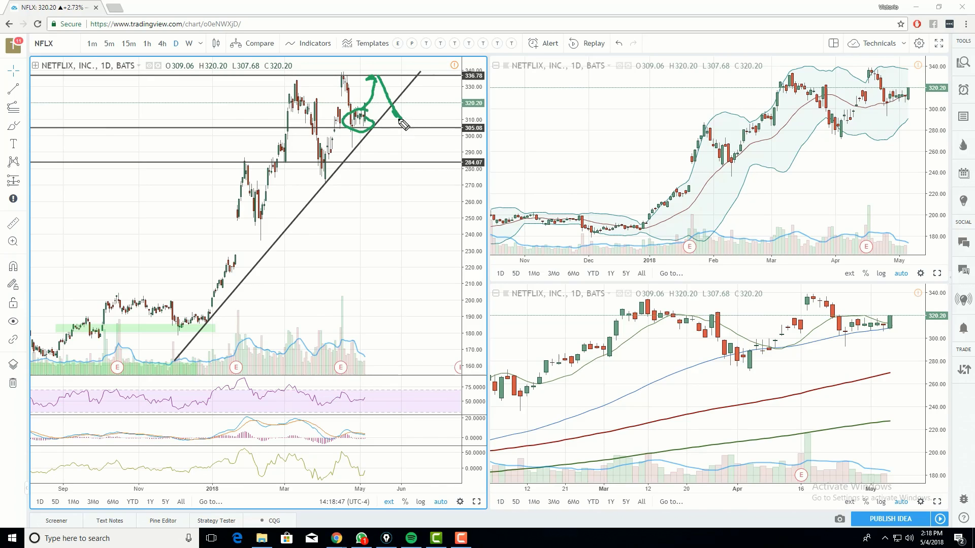
{"action": "mouse_move", "coordinate": [333, 389]}
{"action": "left_mouse_down"}
{"action": "mouse_move", "coordinate": [385, 411]}
{"action": "mouse_move", "coordinate": [390, 432]}
{"action": "mouse_move", "coordinate": [379, 444]}
{"action": "mouse_move", "coordinate": [394, 480]}
{"action": "left_mouse_up"}
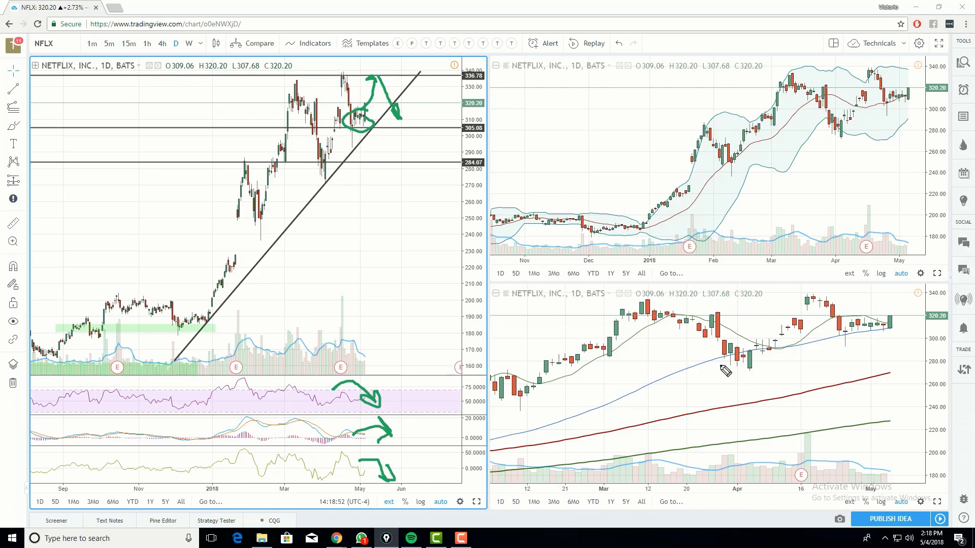
- Sketch a drop from the blue moving average to the red one on the moving-average chart, and clear the pen marks
{"action": "mouse_move", "coordinate": [889, 325]}
{"action": "left_mouse_down"}
{"action": "mouse_move", "coordinate": [892, 337]}
{"action": "mouse_move", "coordinate": [885, 328]}
{"action": "mouse_move", "coordinate": [904, 324]}
{"action": "mouse_move", "coordinate": [907, 374]}
{"action": "left_mouse_up"}
{"action": "mouse_move", "coordinate": [915, 354]}
{"action": "left_mouse_down"}
{"action": "mouse_move", "coordinate": [908, 374]}
{"action": "mouse_move", "coordinate": [890, 373]}
{"action": "mouse_move", "coordinate": [917, 374]}
{"action": "left_mouse_up"}
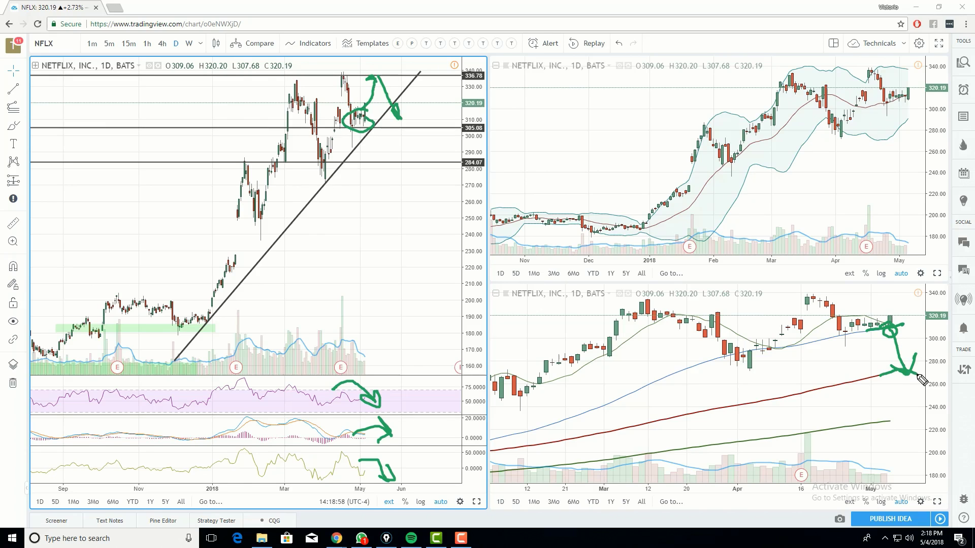
{"action": "key", "text": "ctrl+shift+7"}
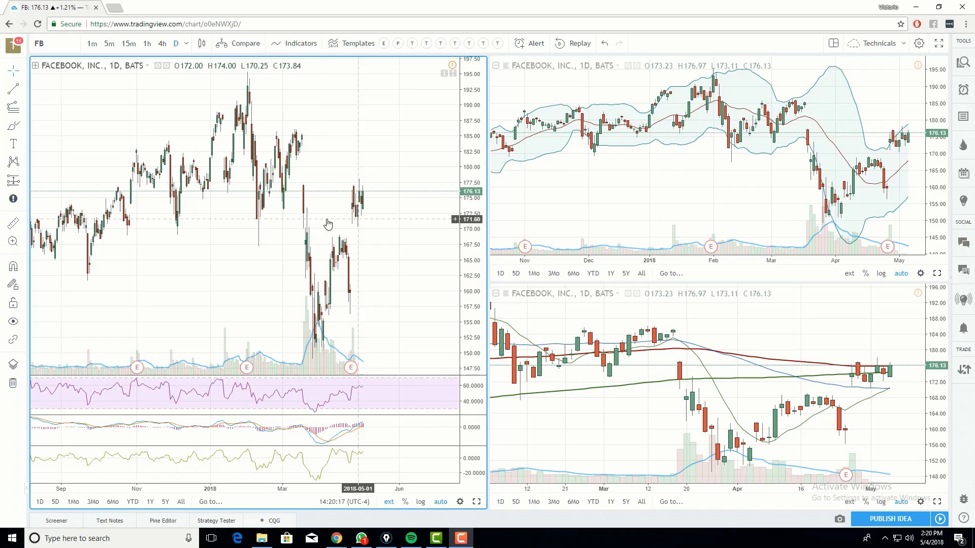
- Circle the mid-April highs on the large Facebook chart with the pen and remove the circle
{"action": "left_click_drag", "start_coordinate": [323, 228], "coordinate": [340, 256]}
{"action": "left_click_drag", "start_coordinate": [387, 226], "coordinate": [394, 237]}
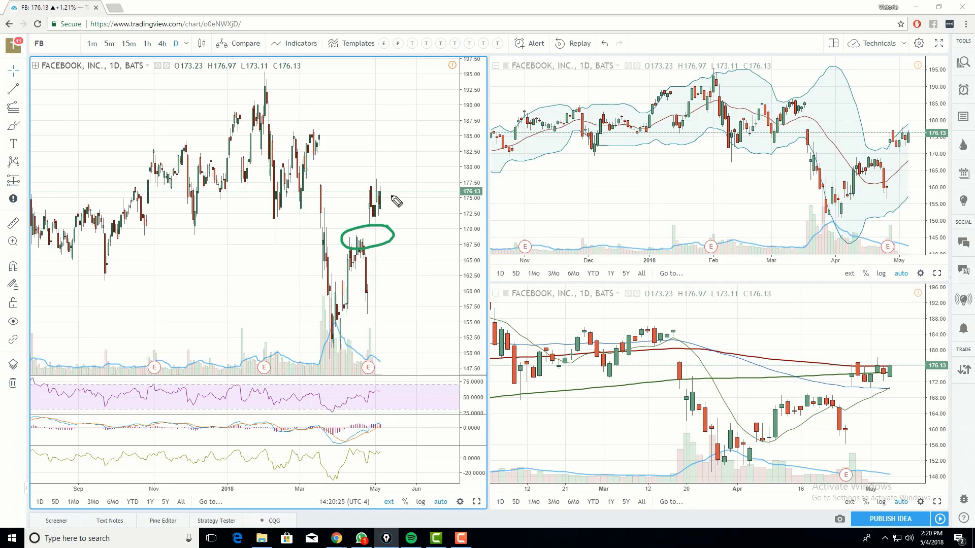
{"action": "key", "text": "ctrl+z"}
- Switch the Facebook charts to the 1 month interval and place a horizontal line at about 154.25 near the recent lows
{"action": "left_click", "coordinate": [187, 43]}
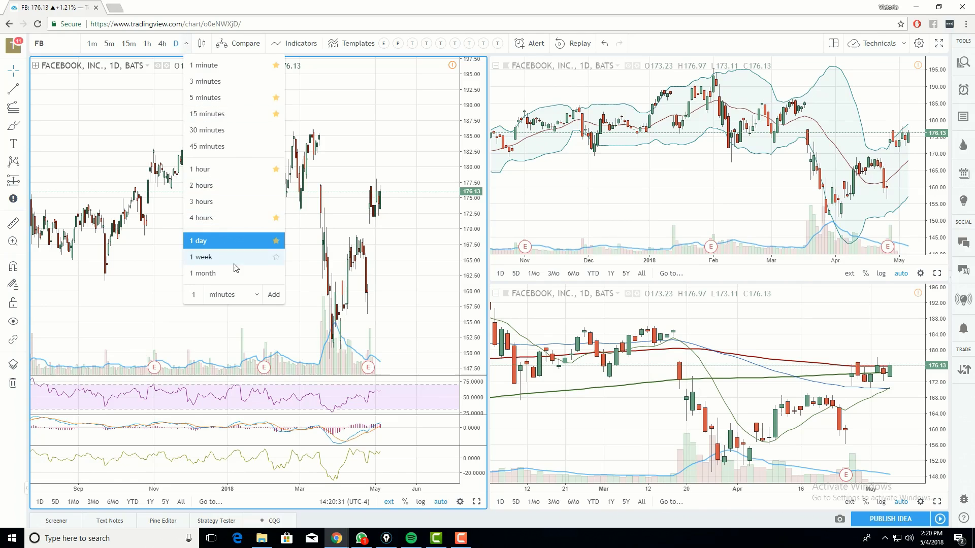
{"action": "left_click", "coordinate": [203, 274]}
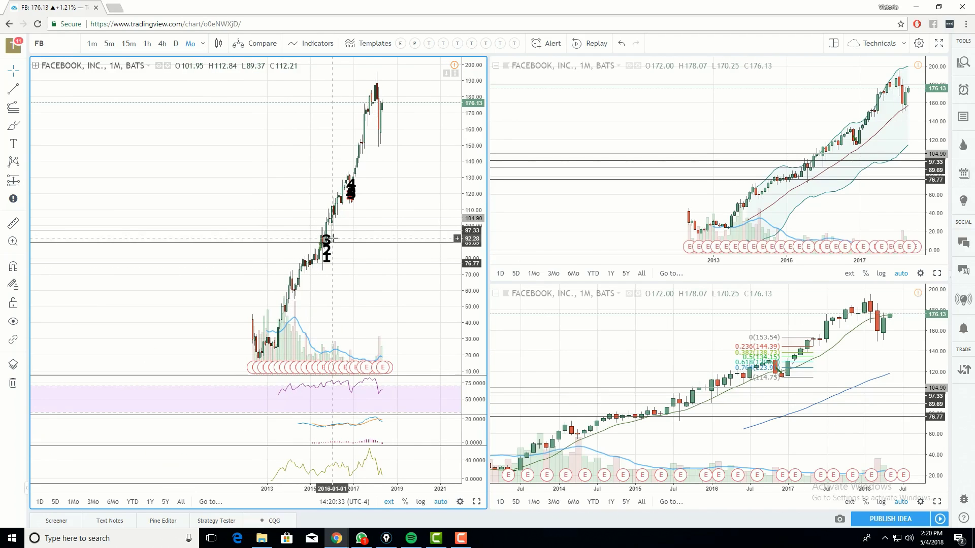
{"action": "scroll", "coordinate": [365, 235], "scroll_direction": "up", "scroll_amount": 3}
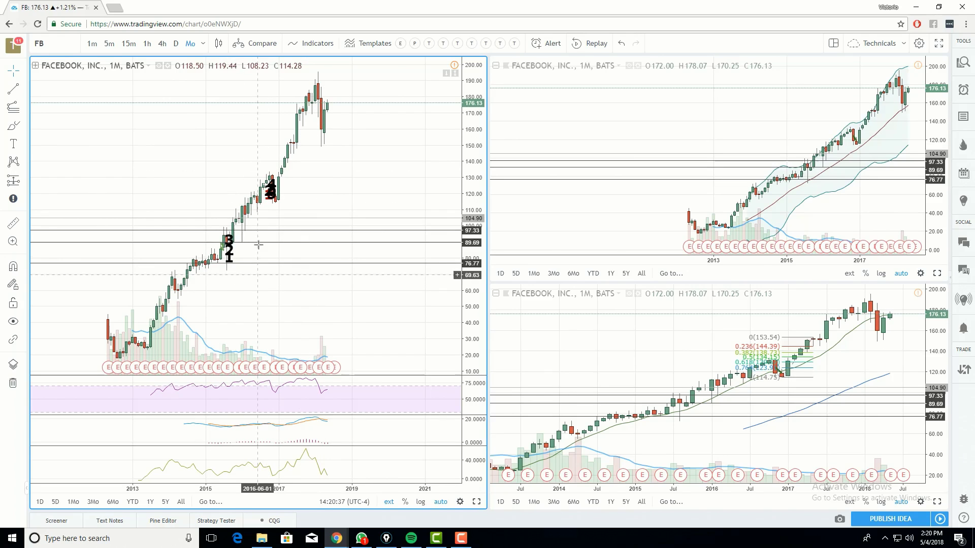
{"action": "left_click", "coordinate": [20, 91]}
{"action": "left_click", "coordinate": [77, 128]}
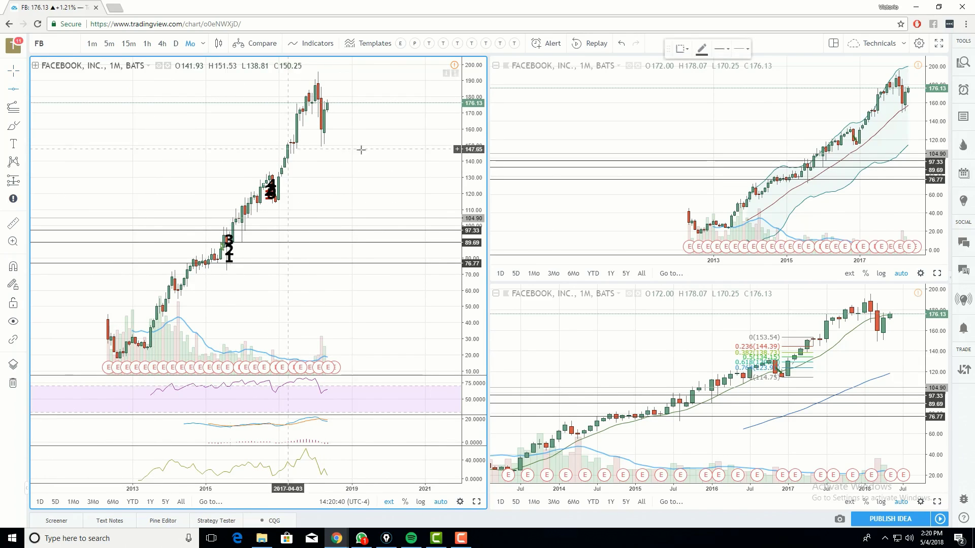
{"action": "left_click", "coordinate": [396, 138]}
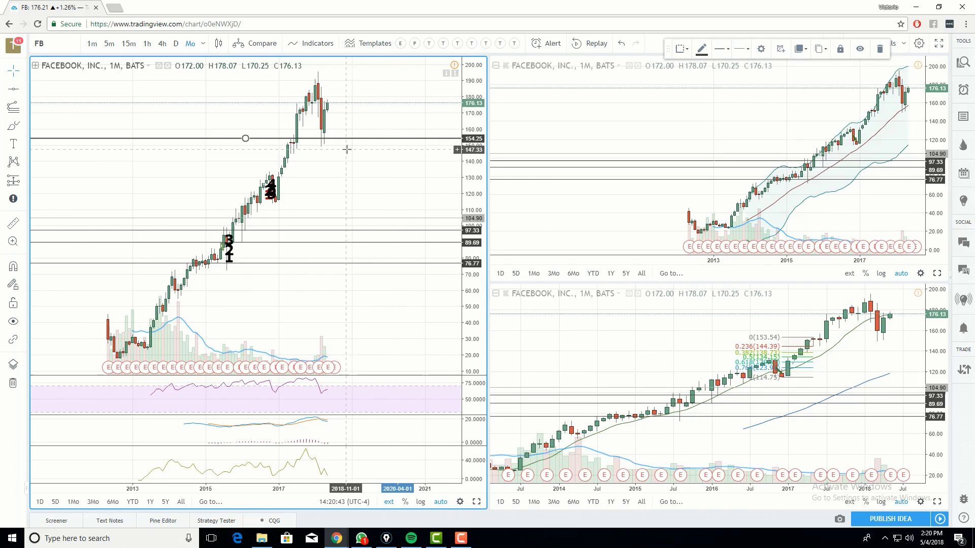
- Place a horizontal line near the top of the monthly candles and adjust it to about 191.37
{"action": "left_click", "coordinate": [385, 75]}
{"action": "left_click", "coordinate": [13, 89]}
{"action": "left_click", "coordinate": [410, 76]}
{"action": "left_click_drag", "start_coordinate": [402, 77], "coordinate": [401, 80]}
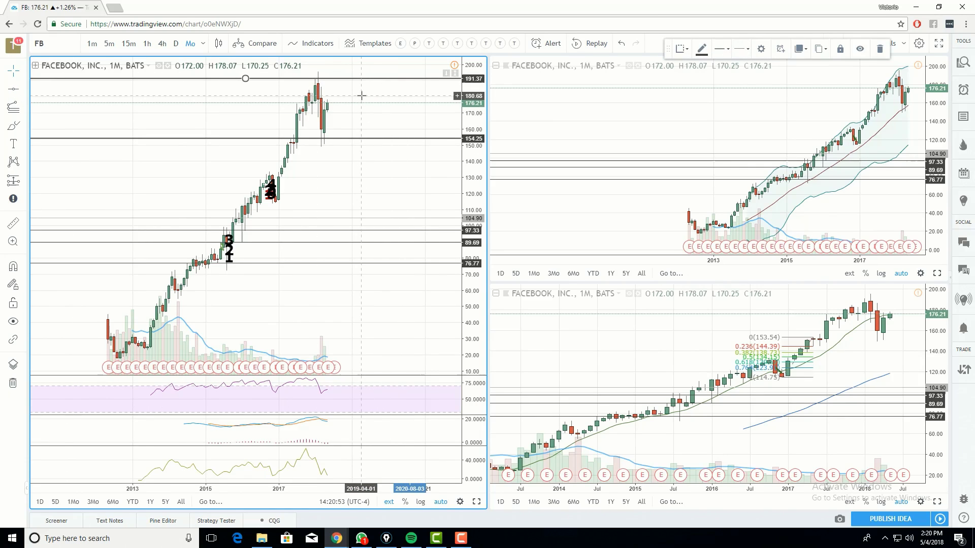
- Switch the charts to the 1 week interval and move the lower horizontal line to about 155.20
{"action": "left_click", "coordinate": [203, 45]}
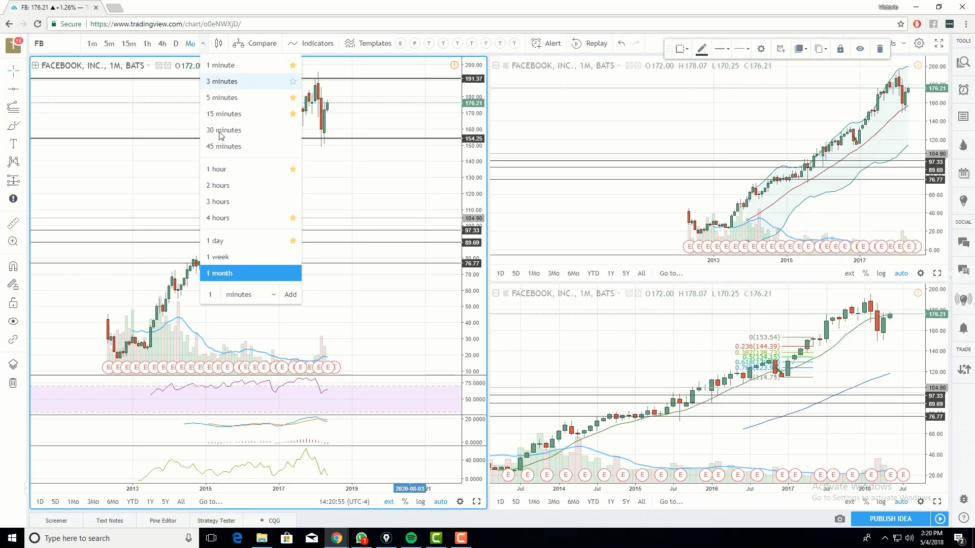
{"action": "left_click", "coordinate": [223, 257]}
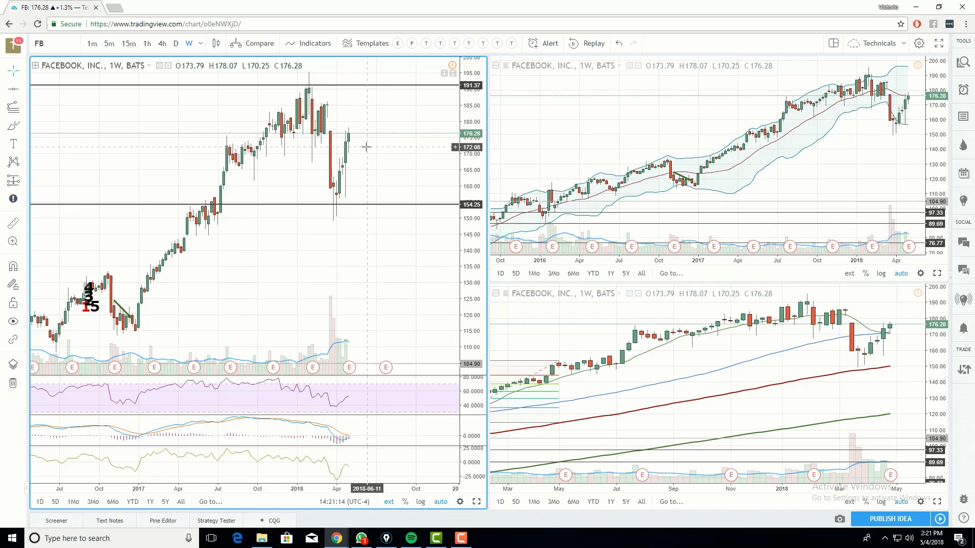
{"action": "left_click", "coordinate": [363, 204]}
{"action": "left_click_drag", "start_coordinate": [363, 208], "coordinate": [362, 202]}
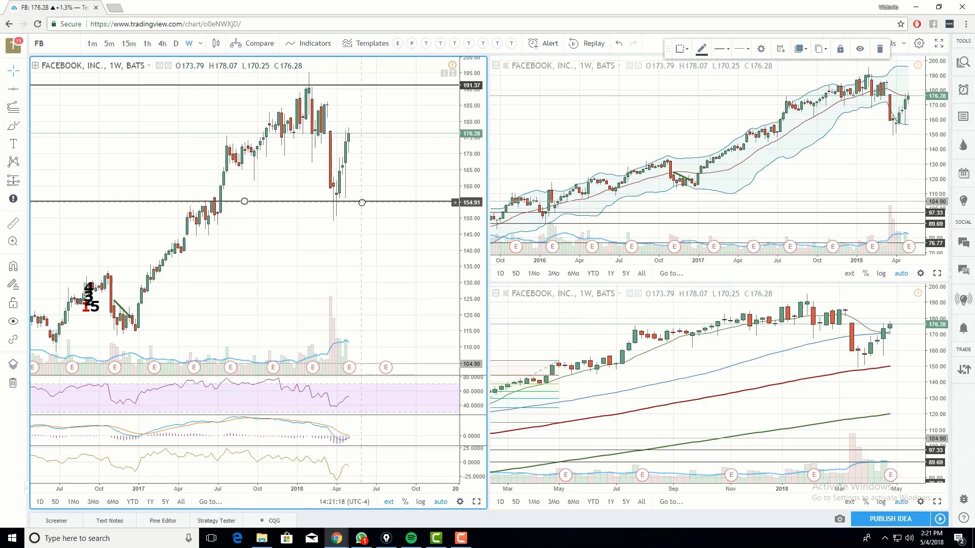
{"action": "left_click_drag", "start_coordinate": [362, 208], "coordinate": [362, 207]}
- Add horizontal lines at about 185.31 and 167.98 on the weekly Facebook chart
{"action": "left_click", "coordinate": [13, 89]}
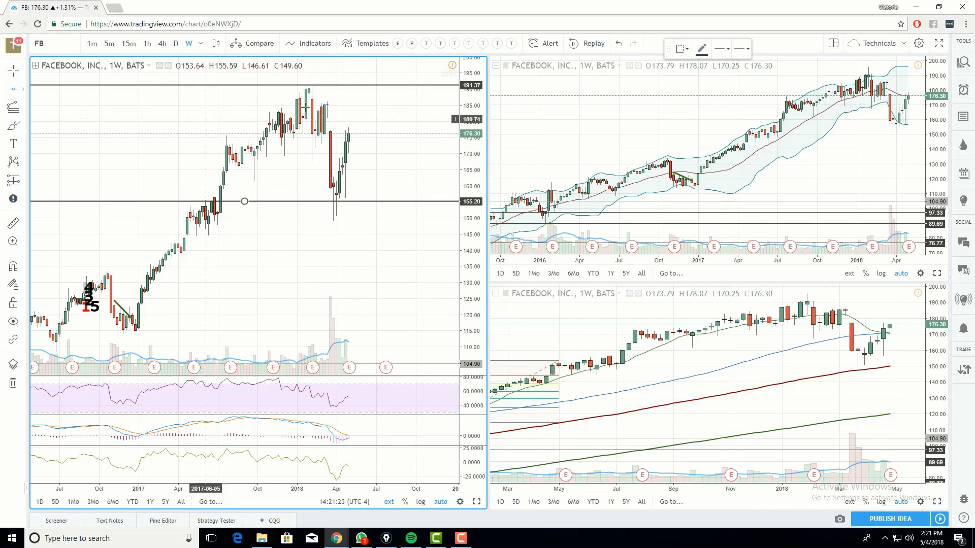
{"action": "left_click", "coordinate": [412, 104]}
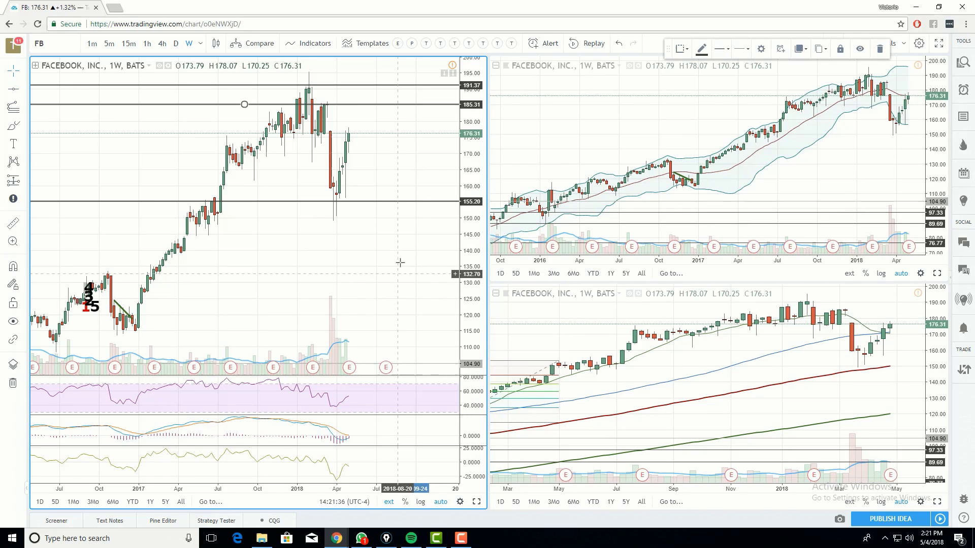
{"action": "left_click", "coordinate": [432, 157]}
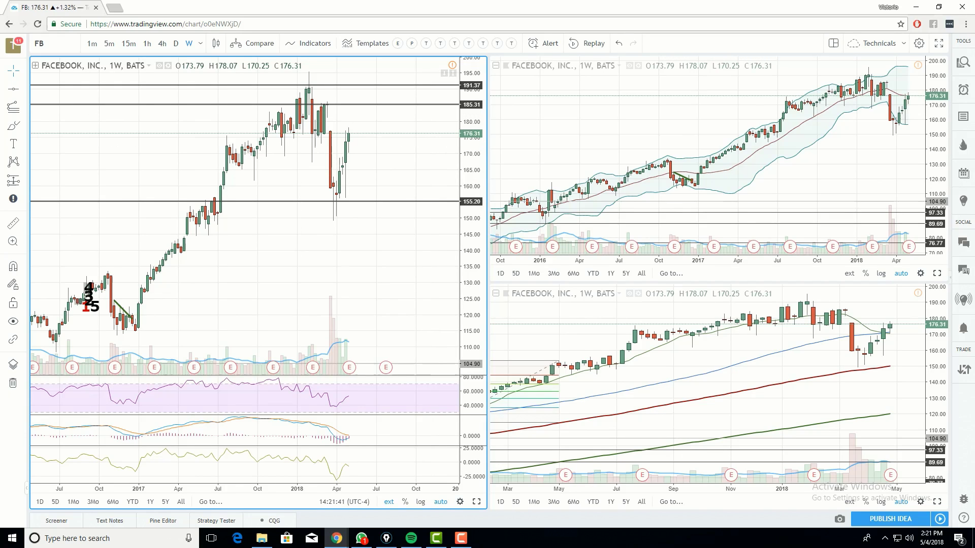
{"action": "left_click", "coordinate": [15, 92]}
{"action": "left_click", "coordinate": [427, 160]}
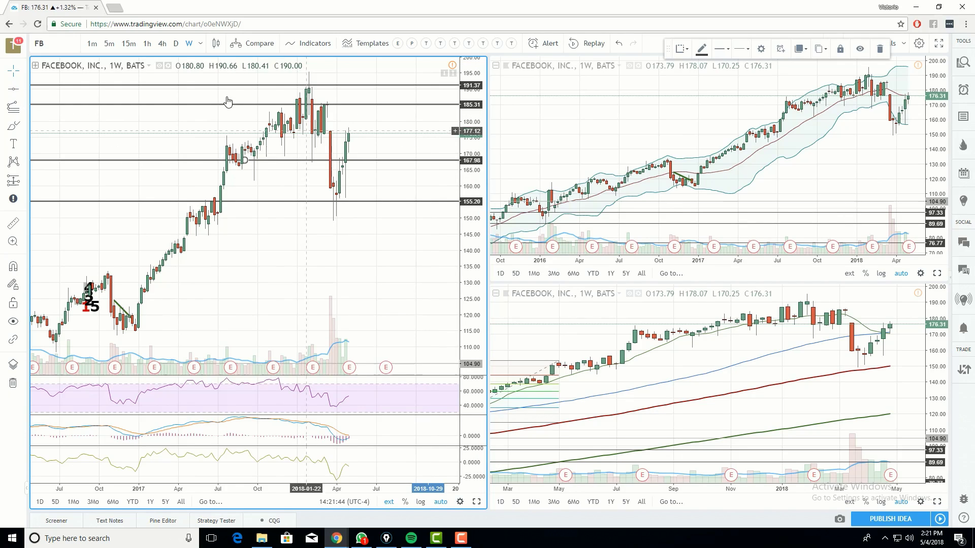
- Switch the charts to the daily interval and move three of the horizontal lines to about 154.17, 166.96 and 192.52
{"action": "left_click", "coordinate": [176, 44]}
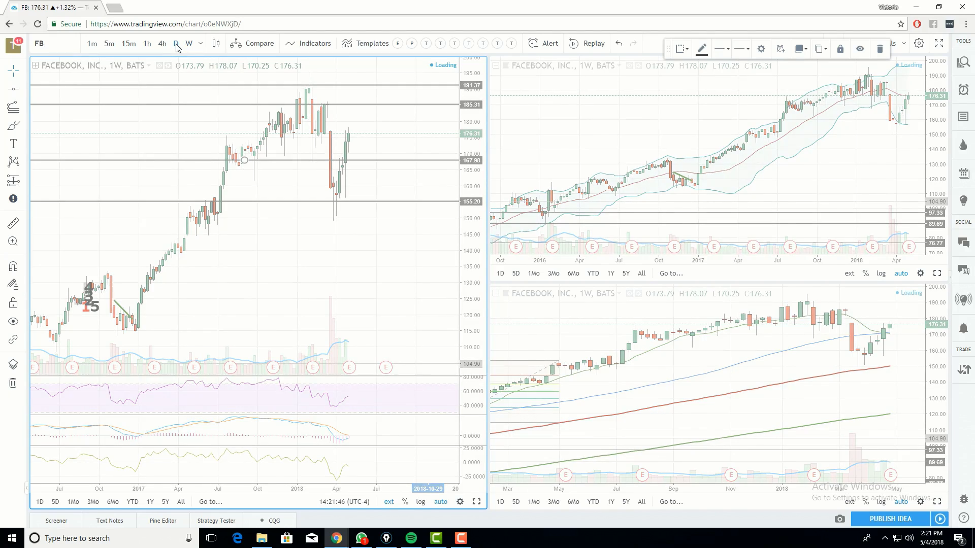
{"action": "scroll", "coordinate": [188, 269], "scroll_direction": "down", "scroll_amount": 3}
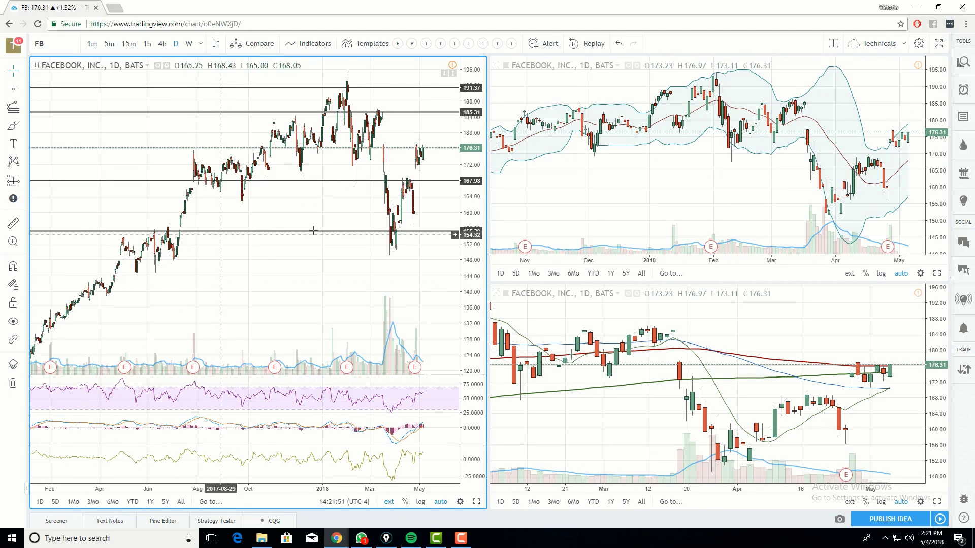
{"action": "left_click_drag", "start_coordinate": [315, 232], "coordinate": [316, 235]}
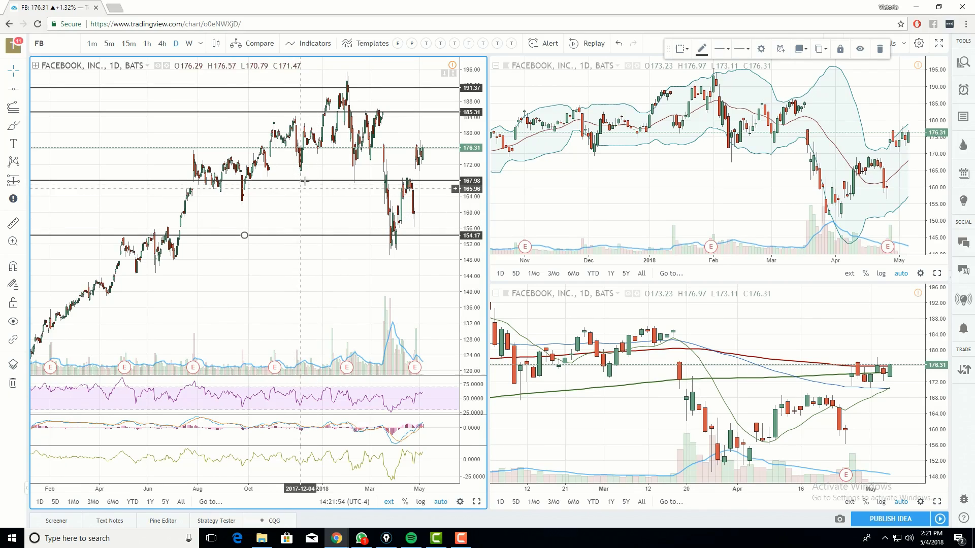
{"action": "left_click_drag", "start_coordinate": [314, 180], "coordinate": [307, 183]}
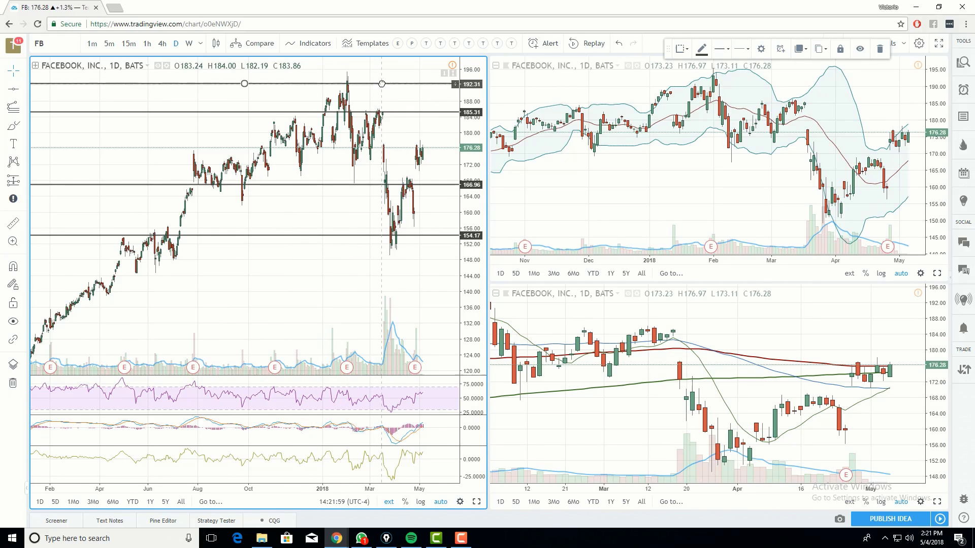
- Examine how Facebook's daily price action since 2017 reacts at the four horizontal support and resistance levels
{"action": "left_click_drag", "start_coordinate": [322, 272], "coordinate": [260, 277]}
{"action": "scroll", "coordinate": [255, 301], "scroll_direction": "down", "scroll_amount": 3}
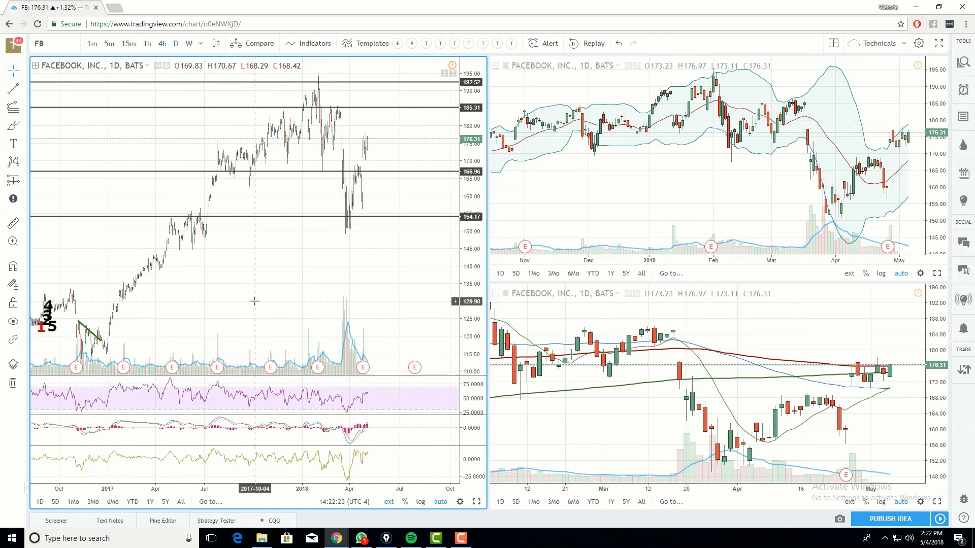
{"action": "scroll", "coordinate": [255, 301], "scroll_direction": "up", "scroll_amount": 2}
{"action": "scroll", "coordinate": [253, 301], "scroll_direction": "down", "scroll_amount": 1}
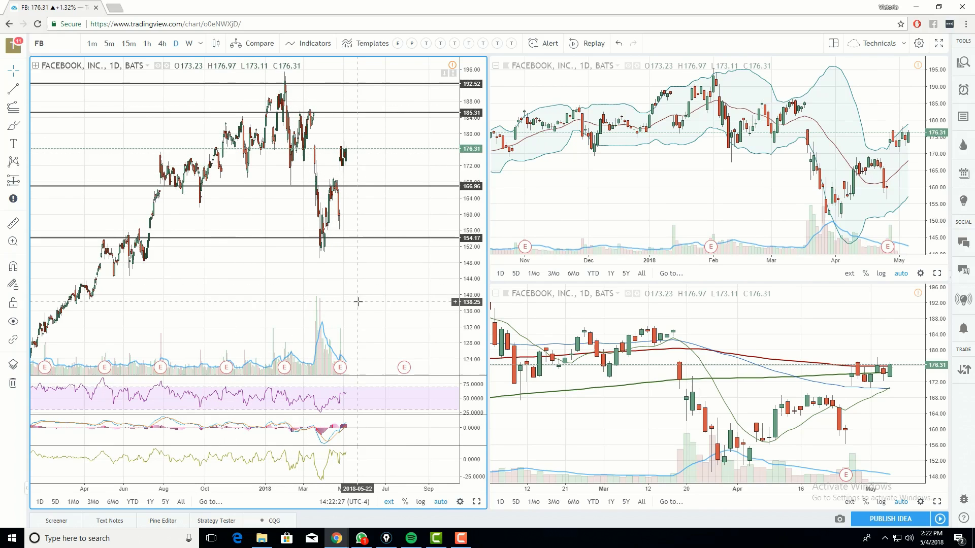
{"action": "scroll", "coordinate": [356, 271], "scroll_direction": "up", "scroll_amount": 4}
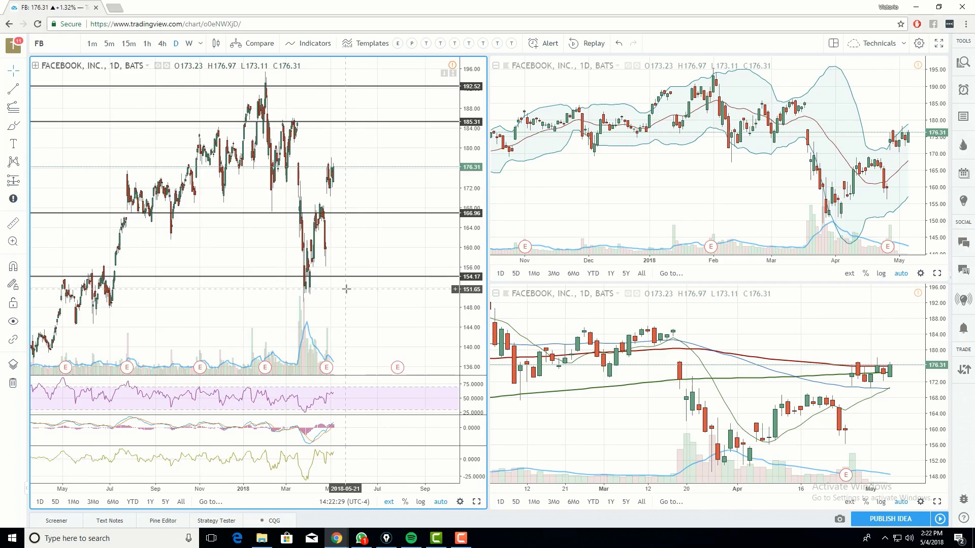
{"action": "left_click_drag", "start_coordinate": [314, 295], "coordinate": [386, 271]}
{"action": "scroll", "coordinate": [350, 299], "scroll_direction": "up", "scroll_amount": 1}
{"action": "left_click_drag", "start_coordinate": [327, 294], "coordinate": [378, 282]}
{"action": "scroll", "coordinate": [377, 281], "scroll_direction": "down", "scroll_amount": 5}
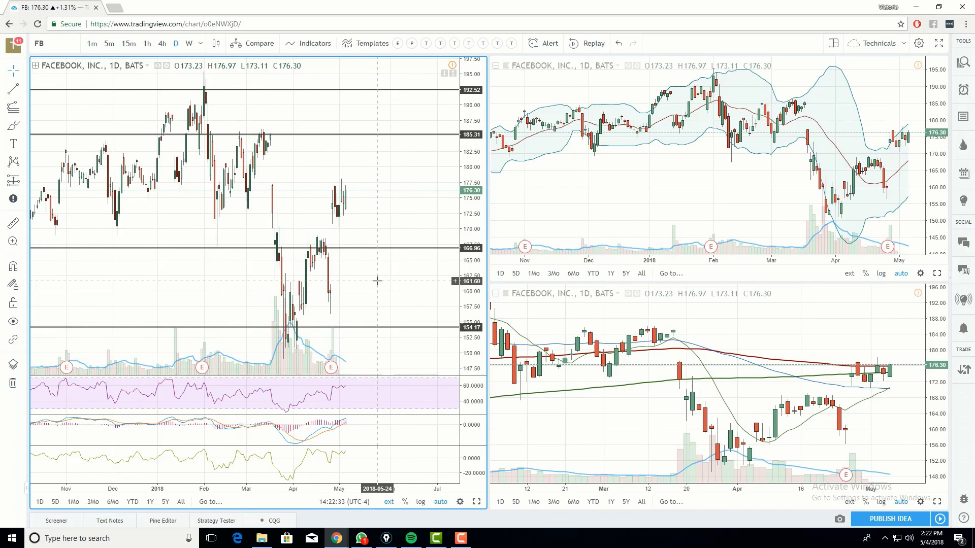
- Draw a Fibonacci retracement on the large Facebook daily chart from the high near 194.97 to the low near 150.17
{"action": "left_click", "coordinate": [17, 108]}
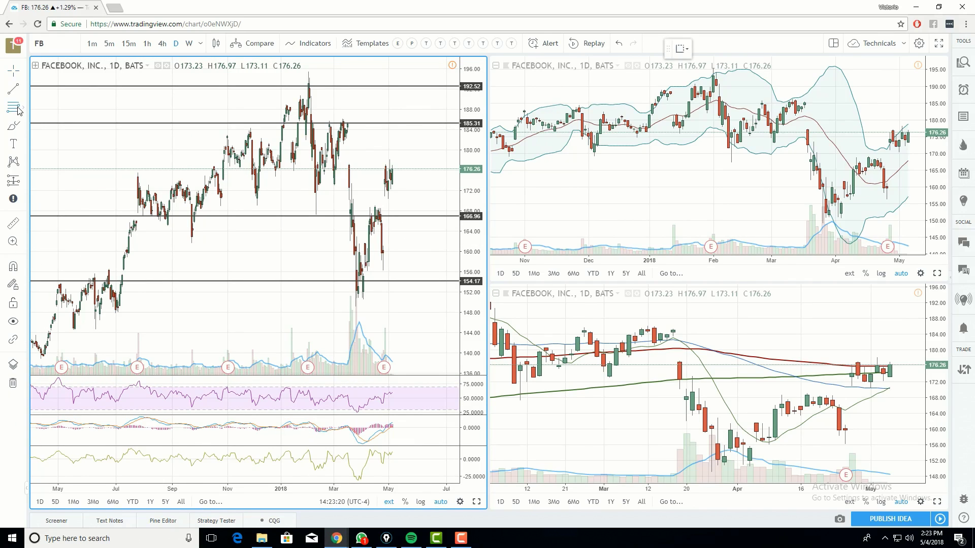
{"action": "left_click", "coordinate": [308, 73]}
{"action": "left_click", "coordinate": [447, 302]}
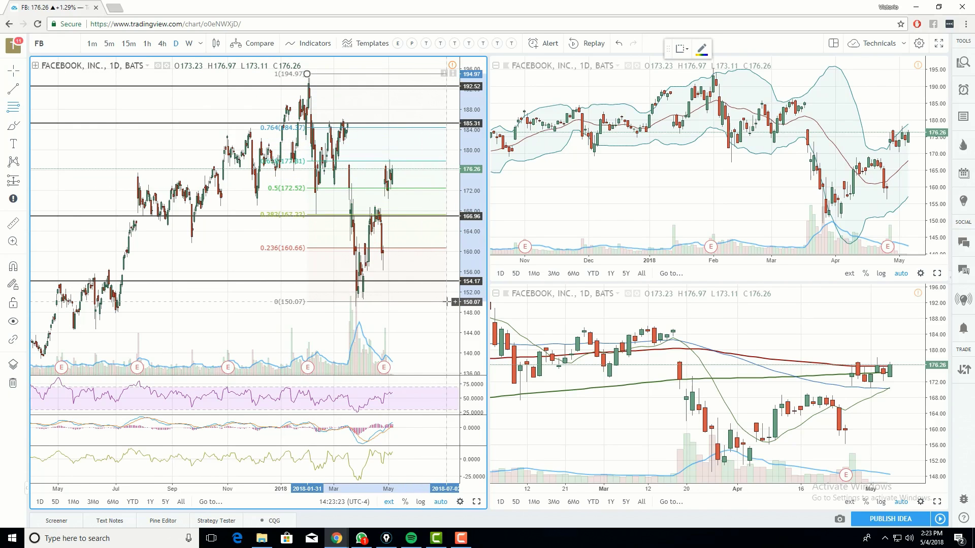
{"action": "left_click_drag", "start_coordinate": [447, 302], "coordinate": [337, 365]}
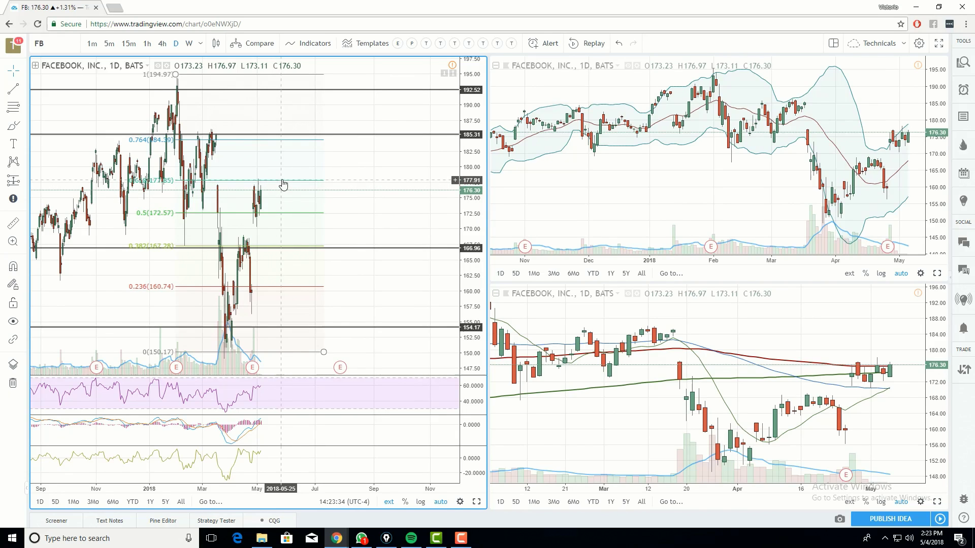
- Circle the March price gap near the 177.85 retracement level with the pen, mark up the rebound towards it, and clear the ink
{"action": "left_click_drag", "start_coordinate": [206, 168], "coordinate": [216, 152]}
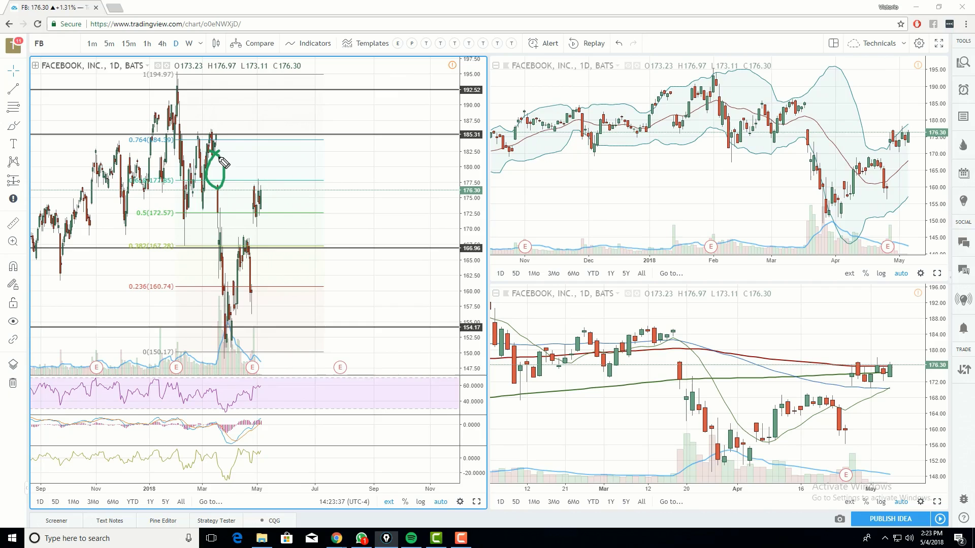
{"action": "mouse_move", "coordinate": [264, 179]}
{"action": "left_mouse_down"}
{"action": "mouse_move", "coordinate": [277, 151]}
{"action": "mouse_move", "coordinate": [203, 136]}
{"action": "mouse_move", "coordinate": [172, 155]}
{"action": "mouse_move", "coordinate": [332, 153]}
{"action": "mouse_move", "coordinate": [219, 137]}
{"action": "left_mouse_up"}
{"action": "key", "text": "ctrl+shift+7"}
- Mark the zone near 185.31, the 177.85 retracement level and the moves around the gap with the pen, then erase the annotations
{"action": "mouse_move", "coordinate": [305, 138]}
{"action": "left_mouse_down"}
{"action": "mouse_move", "coordinate": [261, 135]}
{"action": "mouse_move", "coordinate": [234, 147]}
{"action": "mouse_move", "coordinate": [300, 139]}
{"action": "mouse_move", "coordinate": [287, 133]}
{"action": "left_mouse_up"}
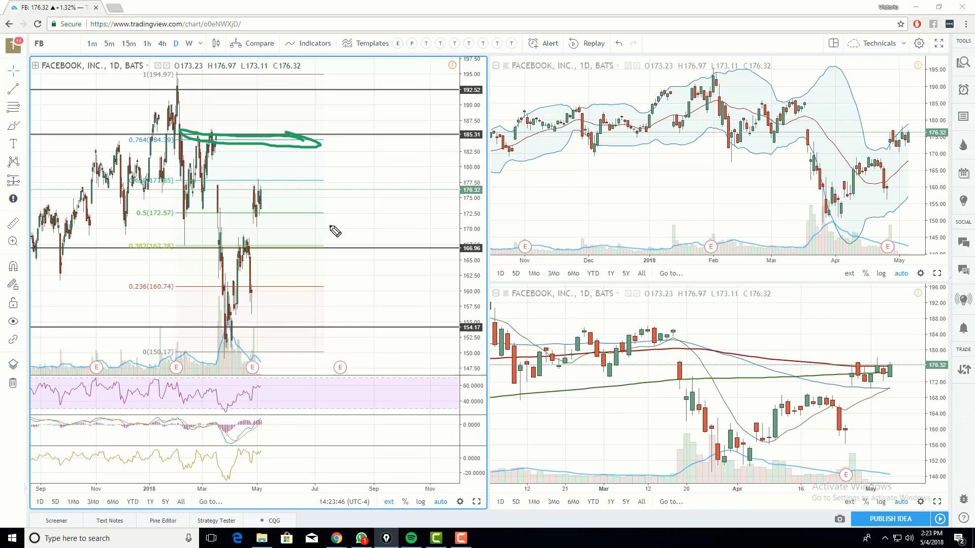
{"action": "mouse_move", "coordinate": [297, 178]}
{"action": "left_mouse_down"}
{"action": "mouse_move", "coordinate": [237, 165]}
{"action": "mouse_move", "coordinate": [219, 183]}
{"action": "left_mouse_up"}
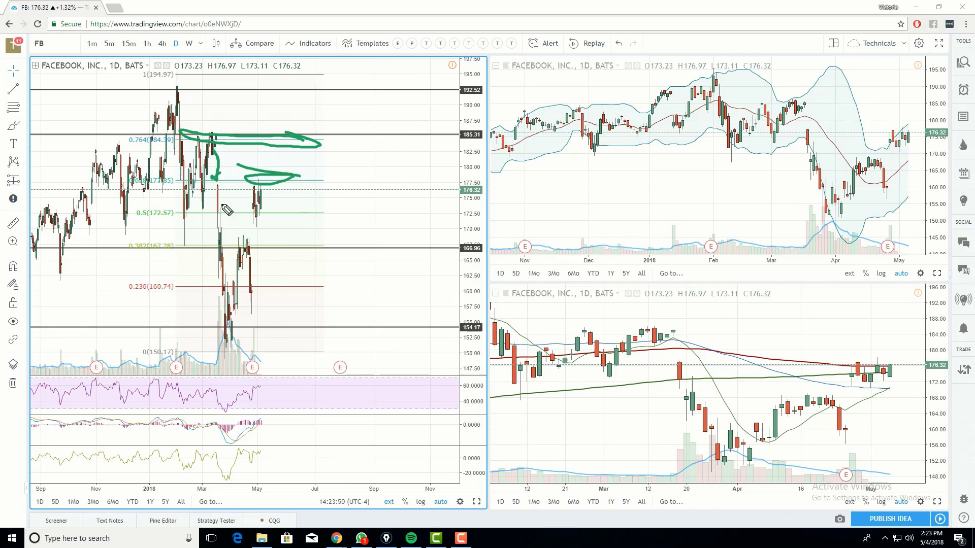
{"action": "mouse_move", "coordinate": [260, 141]}
{"action": "left_mouse_down"}
{"action": "mouse_move", "coordinate": [292, 233]}
{"action": "mouse_move", "coordinate": [302, 222]}
{"action": "mouse_move", "coordinate": [303, 238]}
{"action": "mouse_move", "coordinate": [280, 234]}
{"action": "left_mouse_up"}
{"action": "mouse_move", "coordinate": [250, 220]}
{"action": "left_mouse_down"}
{"action": "mouse_move", "coordinate": [235, 234]}
{"action": "mouse_move", "coordinate": [256, 249]}
{"action": "left_mouse_up"}
{"action": "key", "text": "ctrl+shift+7"}
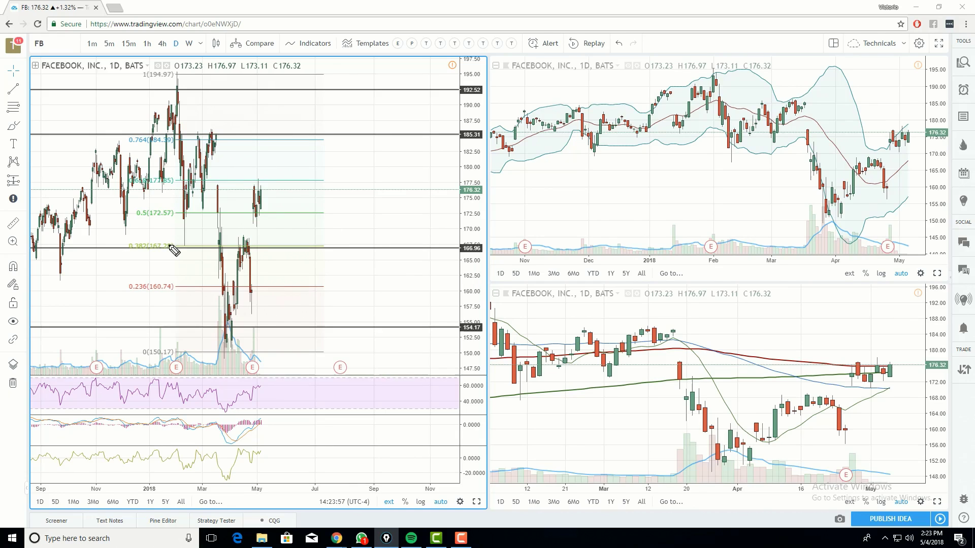
- Delete the Fibonacci retracement from the large Facebook daily chart
{"action": "left_click_drag", "start_coordinate": [312, 286], "coordinate": [356, 289]}
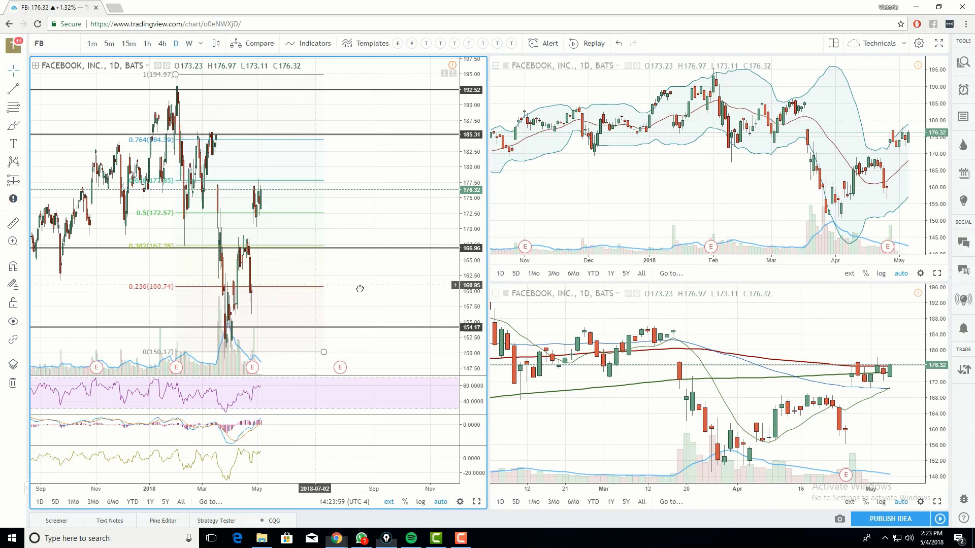
{"action": "key", "text": "Delete"}
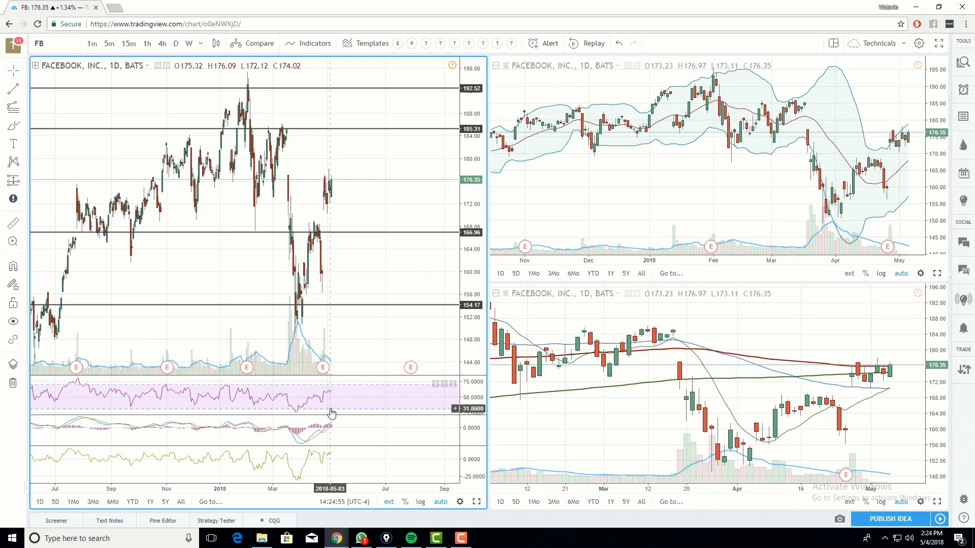
- Draw rising pen arrows under the latest swing of each of the three indicators below the large chart
{"action": "mouse_move", "coordinate": [283, 415]}
{"action": "left_mouse_down"}
{"action": "mouse_move", "coordinate": [337, 405]}
{"action": "mouse_move", "coordinate": [339, 395]}
{"action": "left_mouse_up"}
{"action": "left_click_drag", "start_coordinate": [303, 441], "coordinate": [331, 425]}
{"action": "left_click_drag", "start_coordinate": [300, 477], "coordinate": [328, 459]}
- Circle the latest candles on the moving average chart, draw the overhead resistance and an upward breakout arrow, then clear all ink
{"action": "mouse_move", "coordinate": [842, 362]}
{"action": "left_mouse_down"}
{"action": "mouse_move", "coordinate": [896, 361]}
{"action": "mouse_move", "coordinate": [831, 369]}
{"action": "mouse_move", "coordinate": [843, 384]}
{"action": "left_mouse_up"}
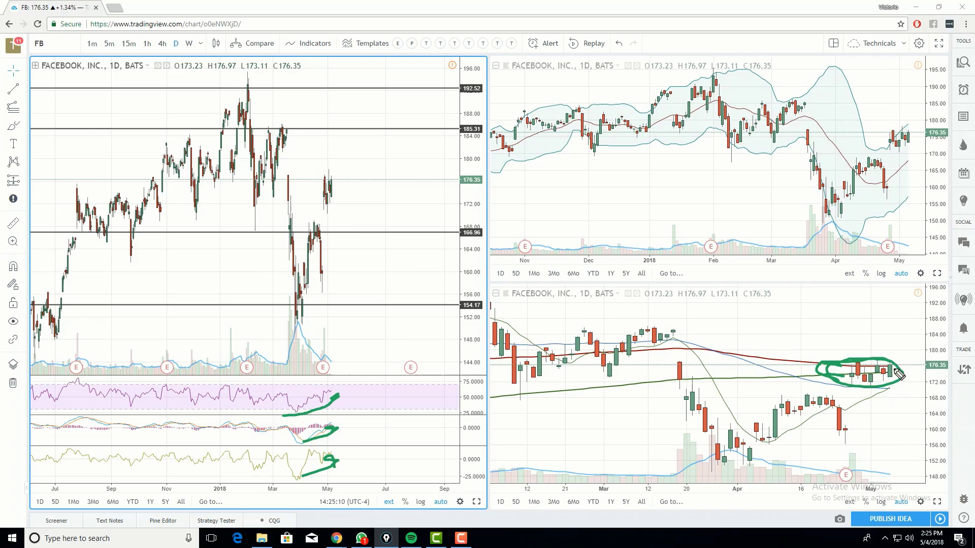
{"action": "mouse_move", "coordinate": [565, 328]}
{"action": "left_mouse_down"}
{"action": "mouse_move", "coordinate": [701, 334]}
{"action": "mouse_move", "coordinate": [922, 320]}
{"action": "left_mouse_up"}
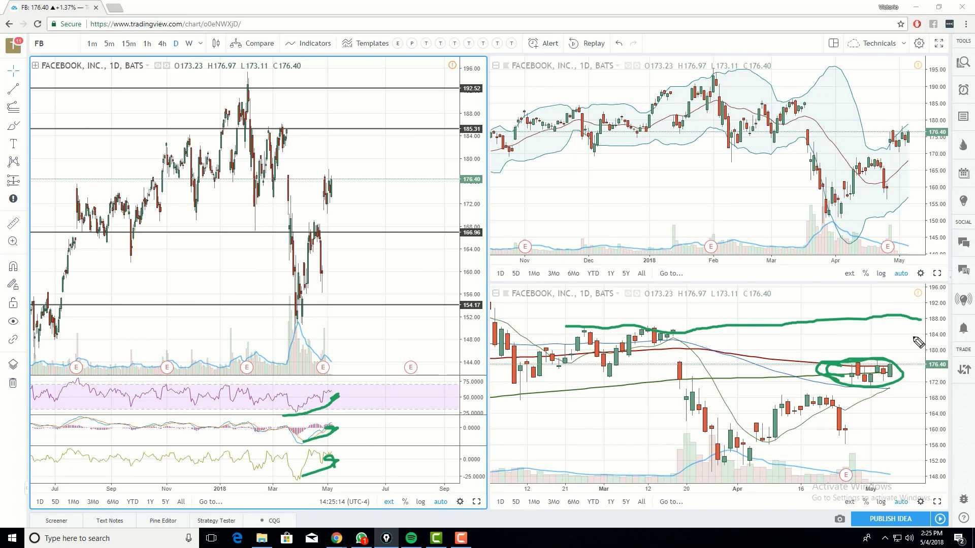
{"action": "mouse_move", "coordinate": [858, 362]}
{"action": "left_mouse_down"}
{"action": "mouse_move", "coordinate": [869, 307]}
{"action": "mouse_move", "coordinate": [880, 323]}
{"action": "left_mouse_up"}
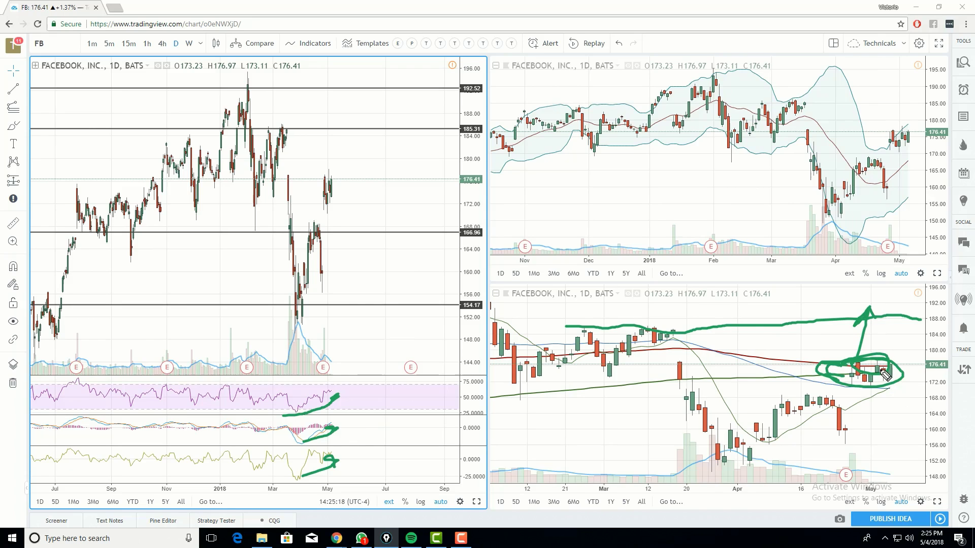
{"action": "left_click_drag", "start_coordinate": [876, 361], "coordinate": [855, 377]}
{"action": "key", "text": "ctrl+shift+7"}
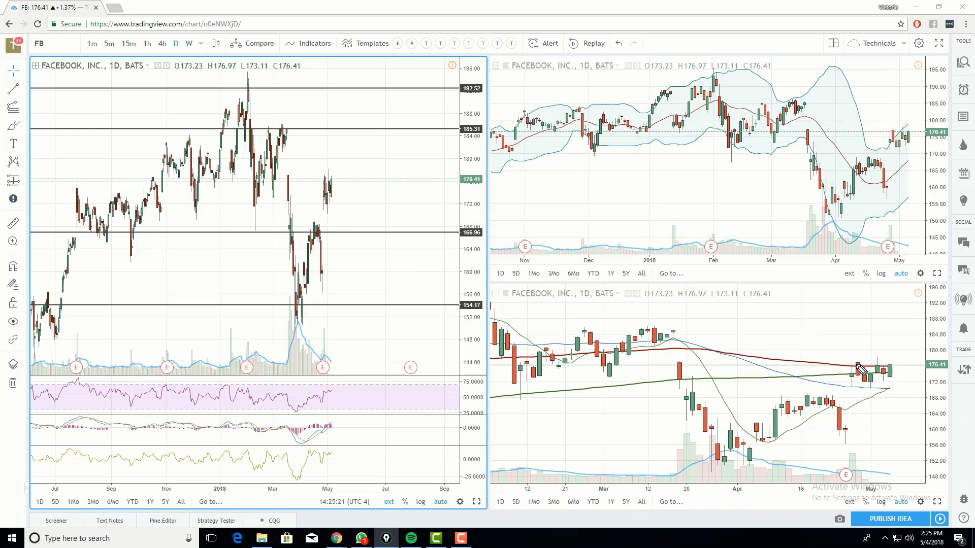
- Draw a downward arrow from the latest candles on the moving average chart, circle the recent volume bars, and clear the ink
{"action": "mouse_move", "coordinate": [889, 378]}
{"action": "left_mouse_down"}
{"action": "mouse_move", "coordinate": [906, 447]}
{"action": "mouse_move", "coordinate": [911, 435]}
{"action": "left_mouse_up"}
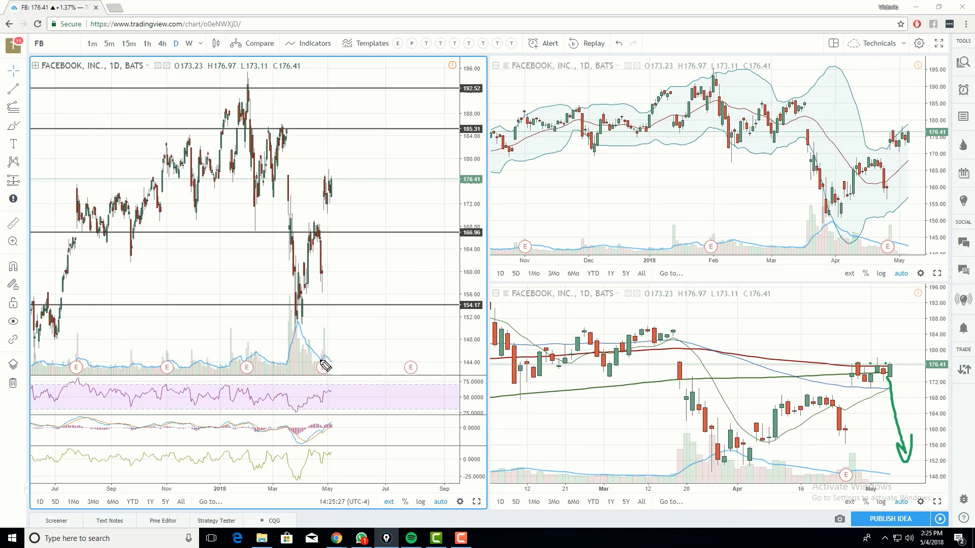
{"action": "mouse_move", "coordinate": [327, 337]}
{"action": "left_mouse_down"}
{"action": "mouse_move", "coordinate": [316, 354]}
{"action": "mouse_move", "coordinate": [328, 366]}
{"action": "left_mouse_up"}
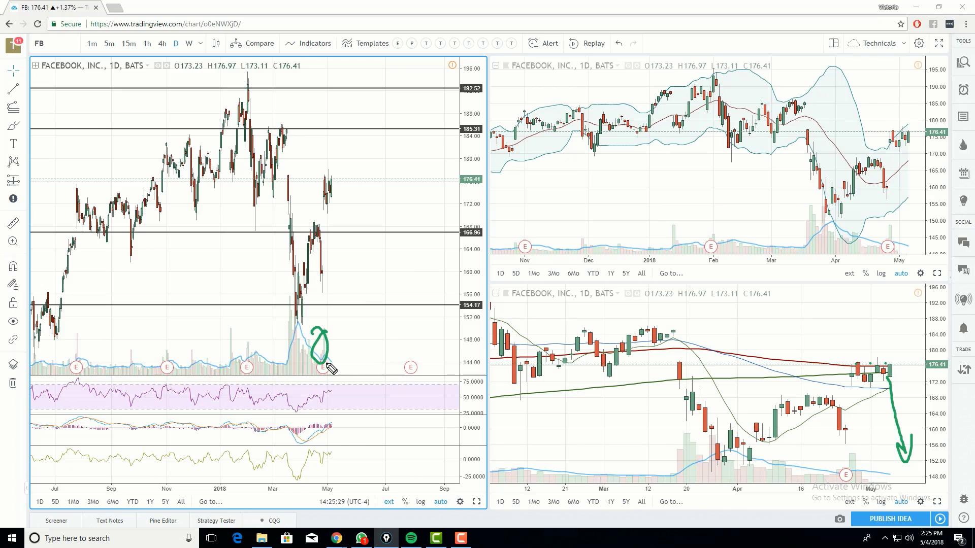
{"action": "key", "text": "ctrl+shift+7"}
- Contrast rising price with falling volume using pen arrows on the large chart, circle the latest candles, and clear the ink
{"action": "mouse_move", "coordinate": [303, 336]}
{"action": "left_mouse_down"}
{"action": "mouse_move", "coordinate": [348, 211]}
{"action": "mouse_move", "coordinate": [344, 230]}
{"action": "left_mouse_up"}
{"action": "left_click_drag", "start_coordinate": [283, 320], "coordinate": [324, 357]}
{"action": "left_click_drag", "start_coordinate": [307, 363], "coordinate": [323, 358]}
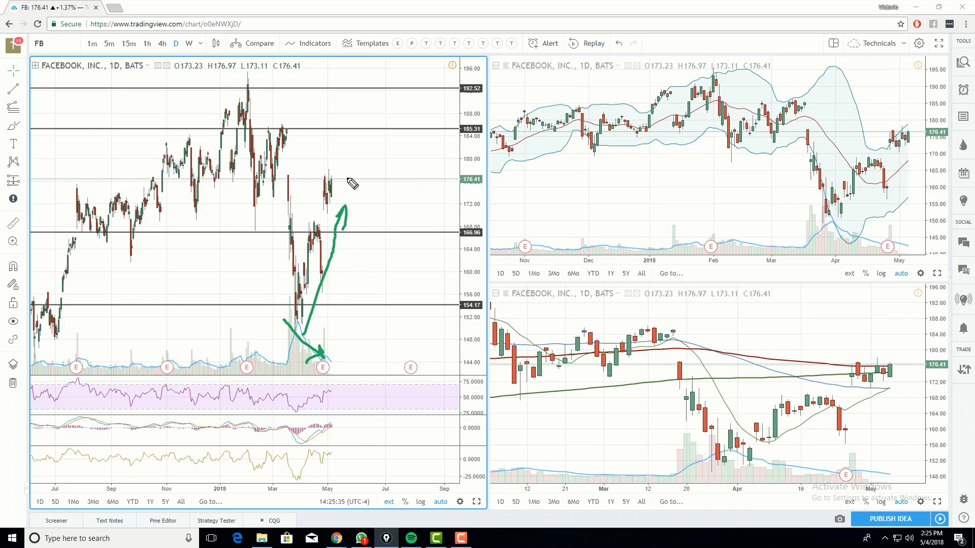
{"action": "mouse_move", "coordinate": [326, 170]}
{"action": "left_mouse_down"}
{"action": "mouse_move", "coordinate": [317, 185]}
{"action": "mouse_move", "coordinate": [311, 176]}
{"action": "left_mouse_up"}
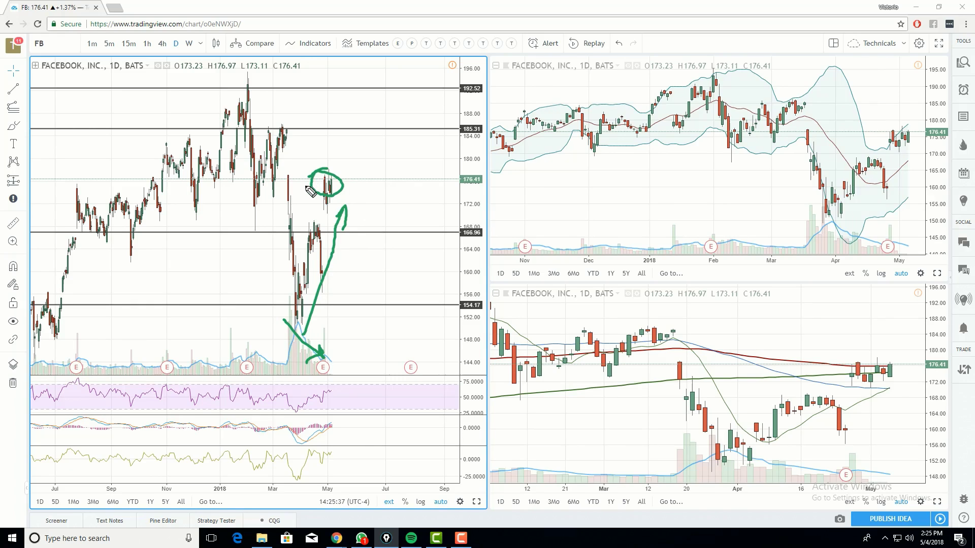
{"action": "key", "text": "ctrl+shift+7"}
- Mark the resistance near 185.31 and the support near 166.96 on the large chart with the pen, then clear the ink
{"action": "mouse_move", "coordinate": [318, 121]}
{"action": "left_mouse_down"}
{"action": "mouse_move", "coordinate": [320, 135]}
{"action": "mouse_move", "coordinate": [413, 136]}
{"action": "mouse_move", "coordinate": [416, 122]}
{"action": "left_mouse_up"}
{"action": "mouse_move", "coordinate": [333, 227]}
{"action": "left_mouse_down"}
{"action": "mouse_move", "coordinate": [333, 216]}
{"action": "mouse_move", "coordinate": [427, 213]}
{"action": "left_mouse_up"}
{"action": "key", "text": "ctrl+shift+7"}
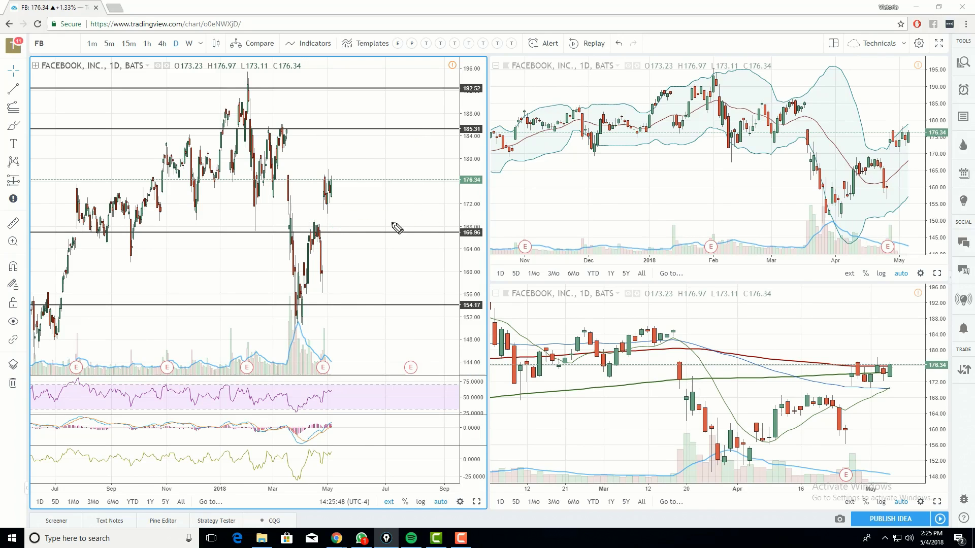
- Annotate the support above 166.96, the latest candles on the Bollinger Bands chart and both edges of the March gap, then clear the ink
{"action": "mouse_move", "coordinate": [333, 230]}
{"action": "left_mouse_down"}
{"action": "mouse_move", "coordinate": [333, 219]}
{"action": "mouse_move", "coordinate": [399, 231]}
{"action": "left_mouse_up"}
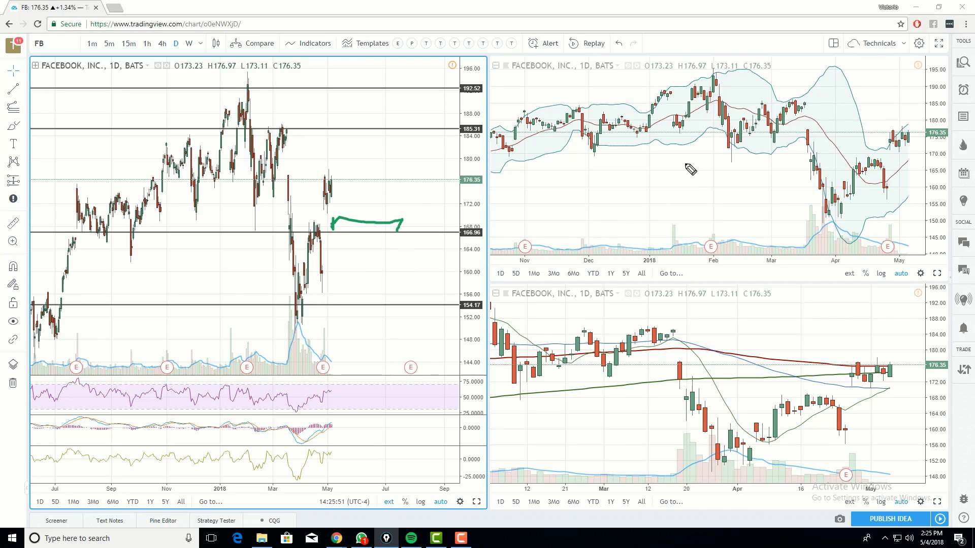
{"action": "mouse_move", "coordinate": [907, 145]}
{"action": "left_mouse_down"}
{"action": "mouse_move", "coordinate": [896, 136]}
{"action": "mouse_move", "coordinate": [920, 115]}
{"action": "mouse_move", "coordinate": [914, 130]}
{"action": "left_mouse_up"}
{"action": "left_click_drag", "start_coordinate": [891, 184], "coordinate": [901, 183]}
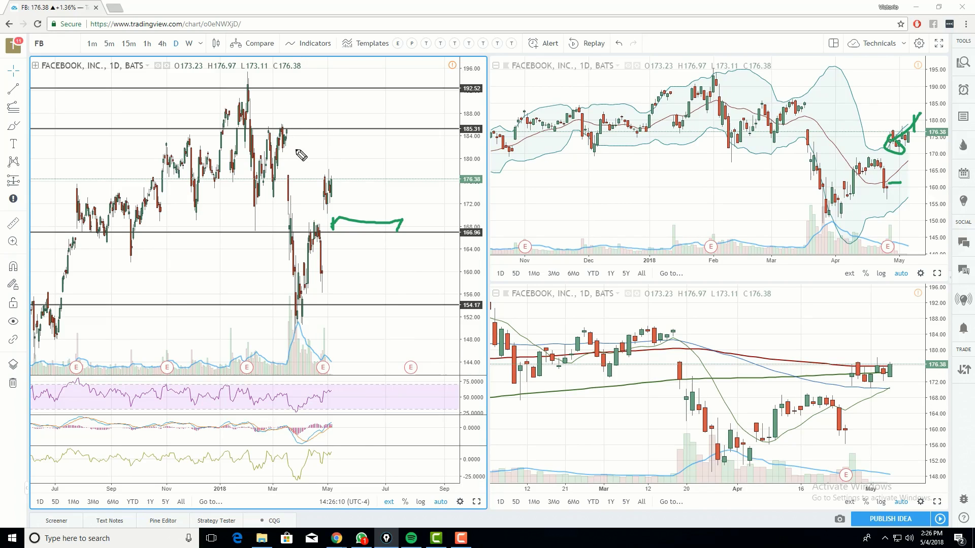
{"action": "mouse_move", "coordinate": [289, 145]}
{"action": "left_mouse_down"}
{"action": "mouse_move", "coordinate": [290, 164]}
{"action": "mouse_move", "coordinate": [304, 152]}
{"action": "left_mouse_up"}
{"action": "left_click_drag", "start_coordinate": [337, 214], "coordinate": [336, 212]}
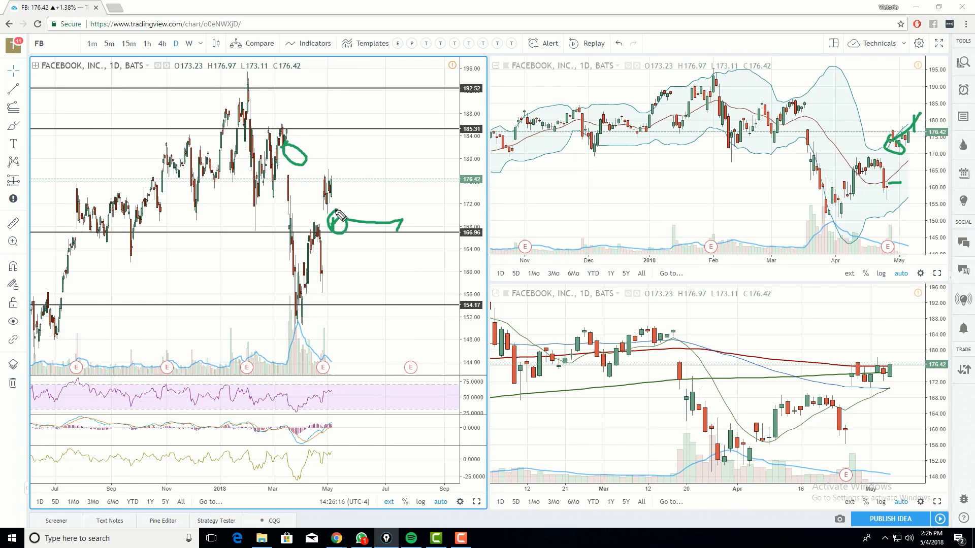
{"action": "key", "text": "ctrl+shift+7"}
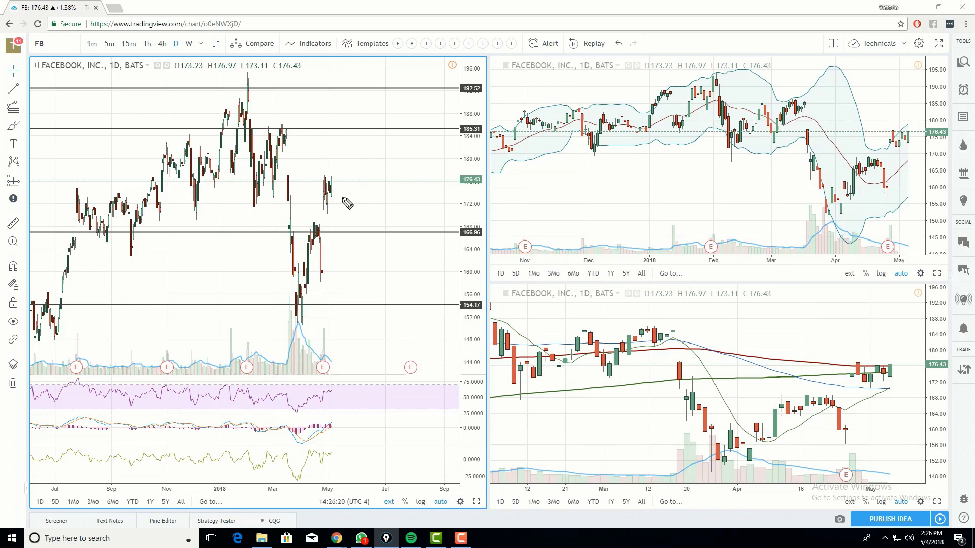
- Draw a line through the current price area, circle the latest candles, add a downward arrow, and clear the ink
{"action": "mouse_move", "coordinate": [349, 179]}
{"action": "left_mouse_down"}
{"action": "mouse_move", "coordinate": [342, 211]}
{"action": "mouse_move", "coordinate": [325, 175]}
{"action": "mouse_move", "coordinate": [302, 187]}
{"action": "mouse_move", "coordinate": [424, 193]}
{"action": "left_mouse_up"}
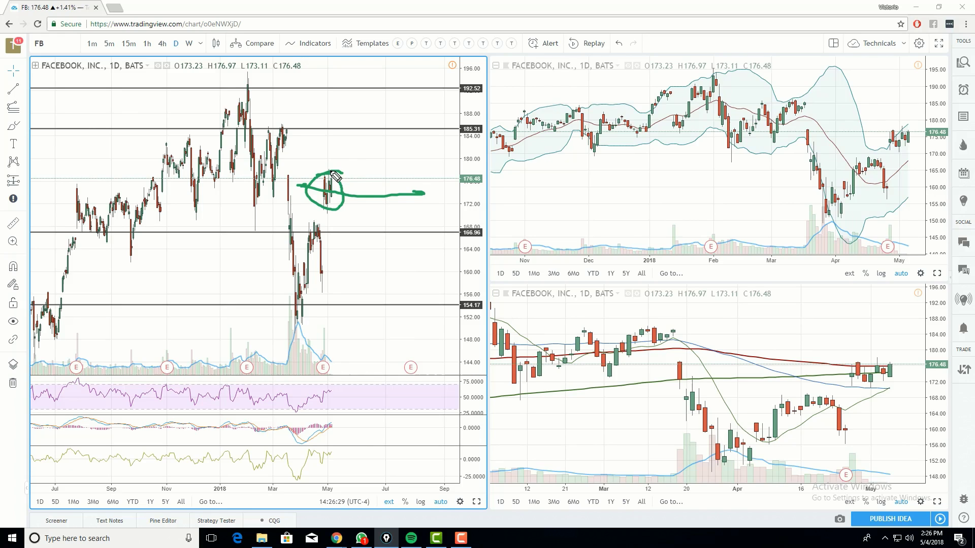
{"action": "left_click_drag", "start_coordinate": [325, 201], "coordinate": [349, 230]}
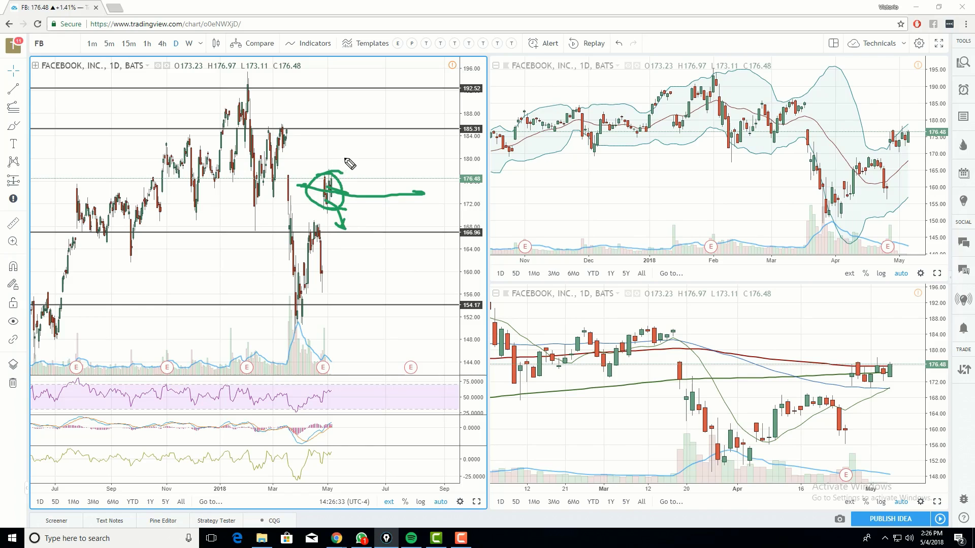
{"action": "key", "text": "ctrl+shift+7"}
- Bracket the 185.31 resistance, draw a line through the earlier highs below it, label it 183, and clear the ink
{"action": "mouse_move", "coordinate": [333, 122]}
{"action": "left_mouse_down"}
{"action": "mouse_move", "coordinate": [375, 133]}
{"action": "mouse_move", "coordinate": [418, 121]}
{"action": "left_mouse_up"}
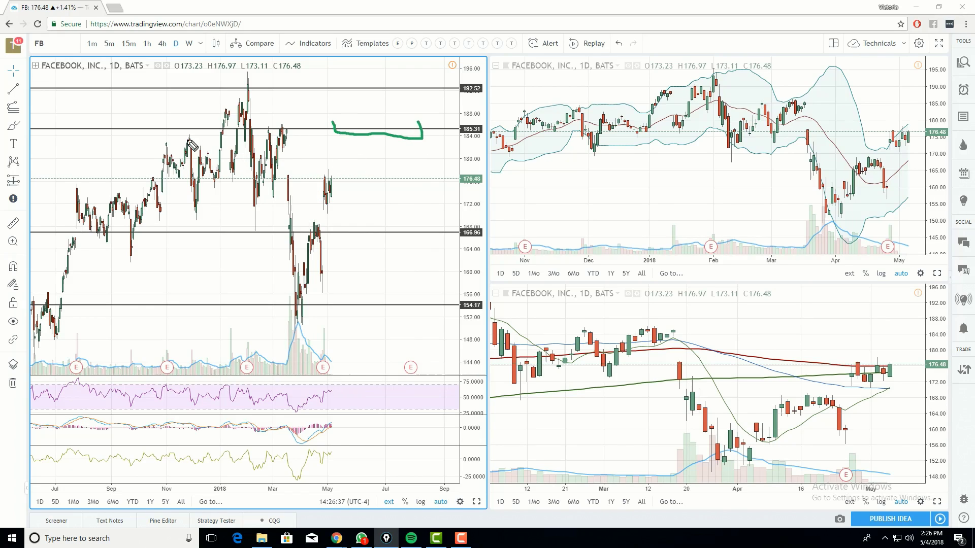
{"action": "left_click_drag", "start_coordinate": [174, 138], "coordinate": [371, 138]}
{"action": "left_click_drag", "start_coordinate": [170, 136], "coordinate": [371, 138]}
{"action": "left_click", "coordinate": [449, 143]}
{"action": "left_click_drag", "start_coordinate": [450, 142], "coordinate": [464, 142]}
{"action": "left_click_drag", "start_coordinate": [394, 154], "coordinate": [389, 161]}
{"action": "left_click_drag", "start_coordinate": [412, 152], "coordinate": [414, 152]}
{"action": "mouse_move", "coordinate": [423, 157]}
{"action": "left_mouse_down"}
{"action": "mouse_move", "coordinate": [415, 181]}
{"action": "mouse_move", "coordinate": [431, 179]}
{"action": "left_mouse_up"}
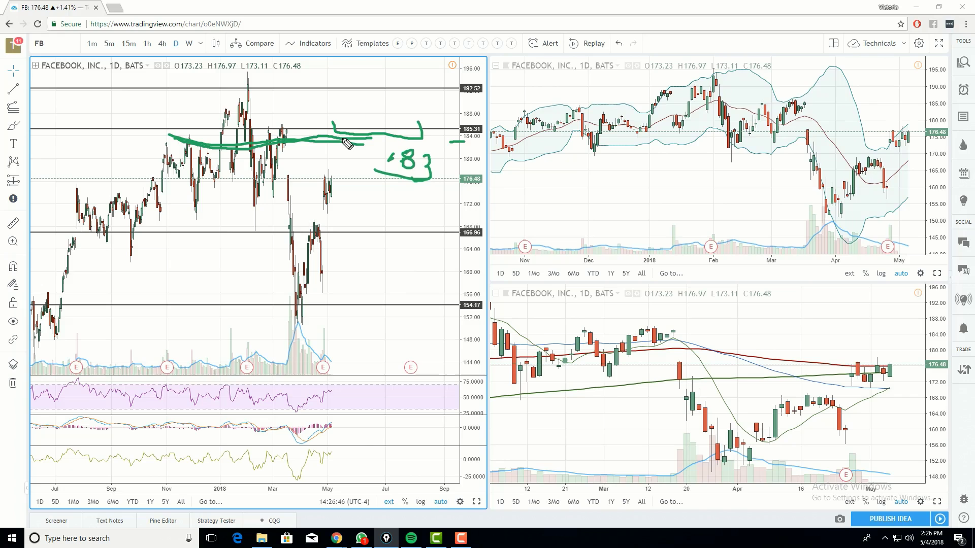
{"action": "key", "text": "ctrl+shift+7"}
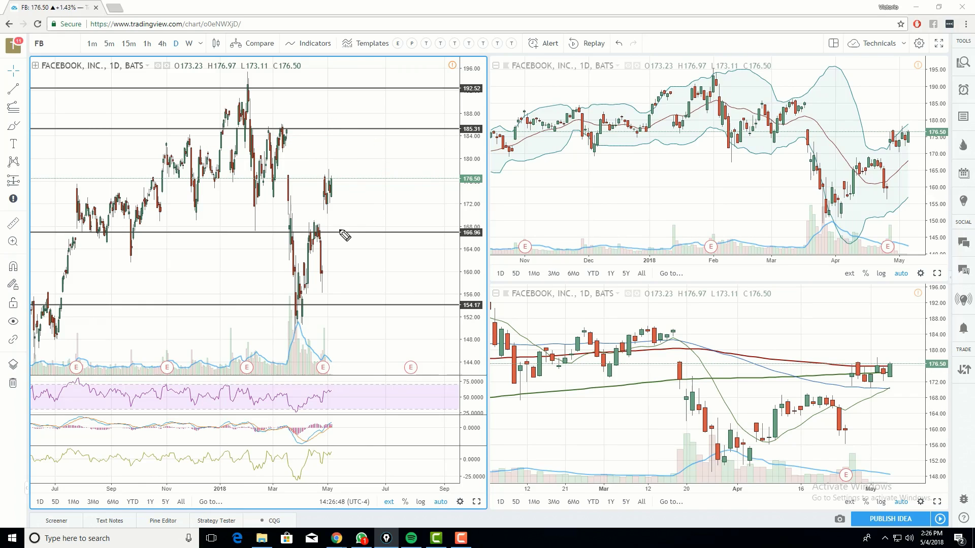
- Bracket the support above 166.96 labelled 168, sketch a pullback on declining volume with a rebound, and clear the ink
{"action": "left_click_drag", "start_coordinate": [336, 229], "coordinate": [438, 224]}
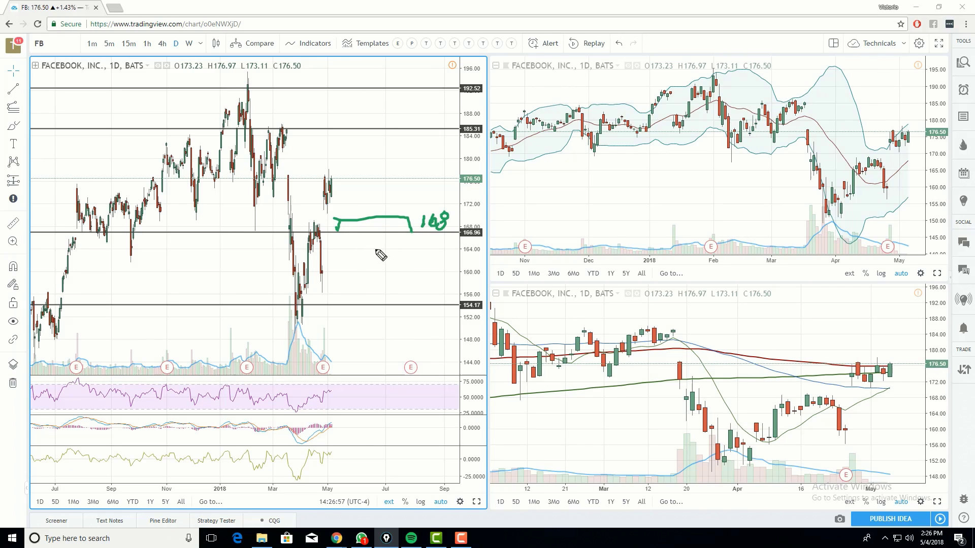
{"action": "mouse_move", "coordinate": [329, 179]}
{"action": "left_mouse_down"}
{"action": "mouse_move", "coordinate": [358, 232]}
{"action": "mouse_move", "coordinate": [355, 218]}
{"action": "left_mouse_up"}
{"action": "left_click_drag", "start_coordinate": [308, 345], "coordinate": [387, 386]}
{"action": "left_click_drag", "start_coordinate": [358, 354], "coordinate": [385, 384]}
{"action": "mouse_move", "coordinate": [339, 216]}
{"action": "left_mouse_down"}
{"action": "mouse_move", "coordinate": [376, 219]}
{"action": "mouse_move", "coordinate": [324, 203]}
{"action": "mouse_move", "coordinate": [343, 240]}
{"action": "mouse_move", "coordinate": [356, 240]}
{"action": "mouse_move", "coordinate": [404, 139]}
{"action": "mouse_move", "coordinate": [410, 167]}
{"action": "left_mouse_up"}
{"action": "key", "text": "ctrl+shift+7"}
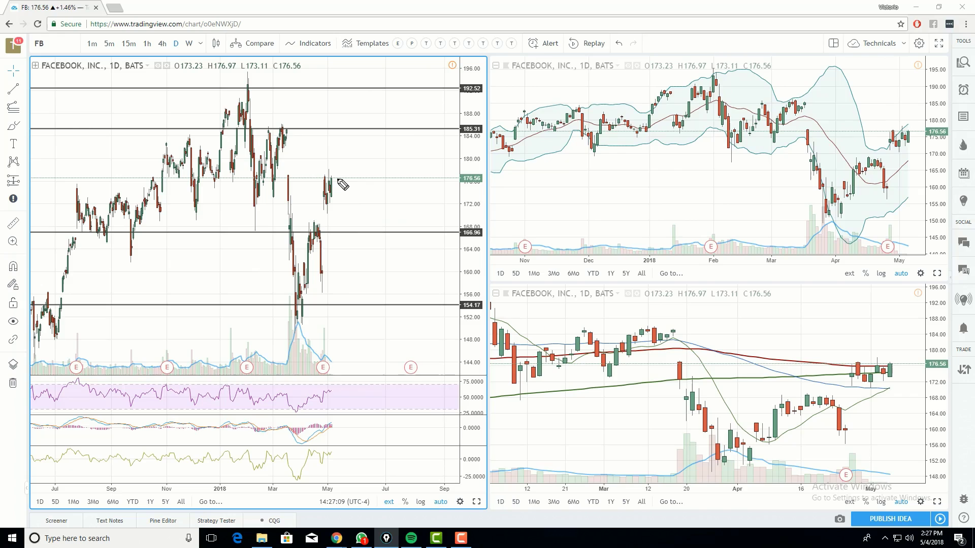
- Draw an upward price arrow to the 185.31 line with a falling volume arrow, and circle the resistance zone
{"action": "left_click_drag", "start_coordinate": [330, 183], "coordinate": [359, 140]}
{"action": "mouse_move", "coordinate": [312, 327]}
{"action": "left_mouse_down"}
{"action": "mouse_move", "coordinate": [374, 368]}
{"action": "mouse_move", "coordinate": [360, 369]}
{"action": "left_mouse_up"}
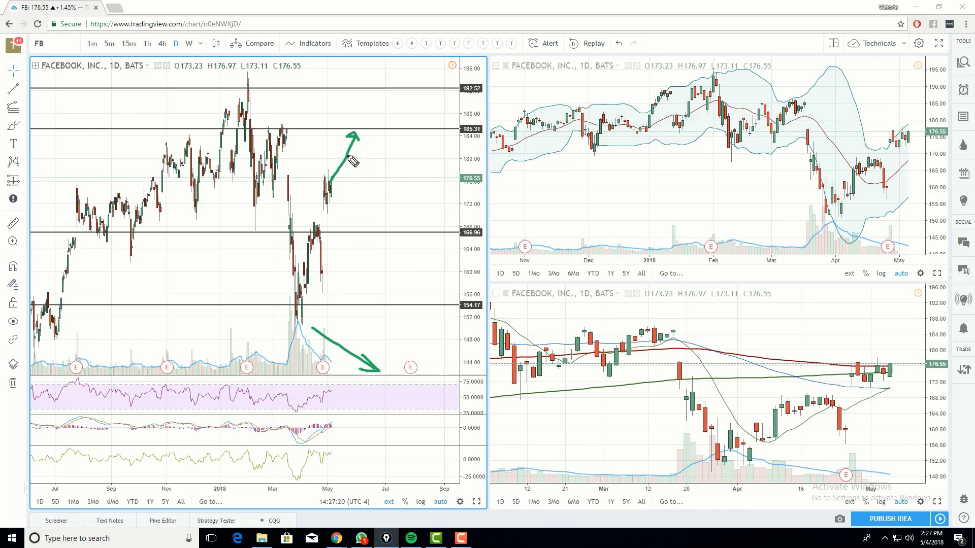
{"action": "mouse_move", "coordinate": [374, 125]}
{"action": "left_mouse_down"}
{"action": "mouse_move", "coordinate": [325, 131]}
{"action": "mouse_move", "coordinate": [399, 142]}
{"action": "left_mouse_up"}
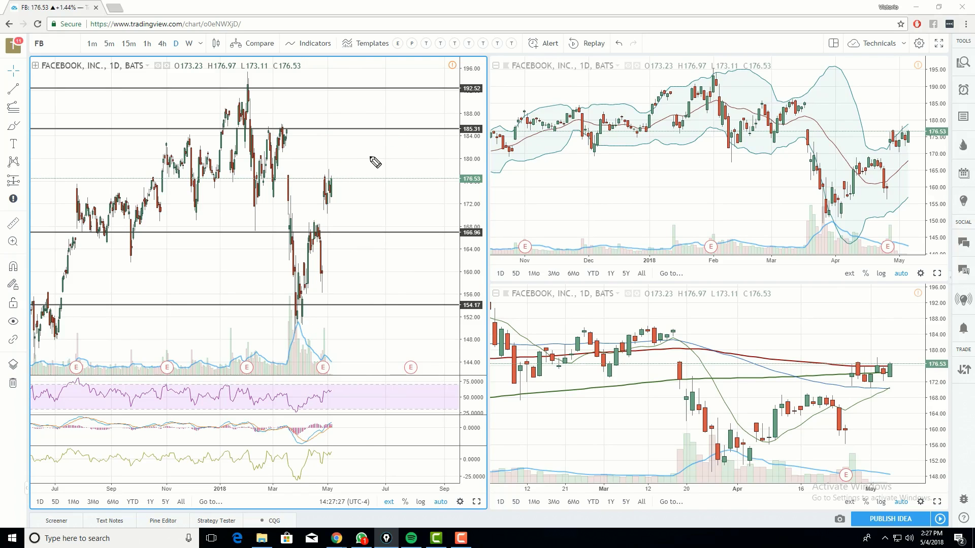
- Circle the 185.31 resistance and 166.96 support zones, add pen strokes between them, re-mark the support, and clear the ink
{"action": "mouse_move", "coordinate": [358, 121]}
{"action": "left_mouse_down"}
{"action": "mouse_move", "coordinate": [376, 142]}
{"action": "mouse_move", "coordinate": [361, 125]}
{"action": "left_mouse_up"}
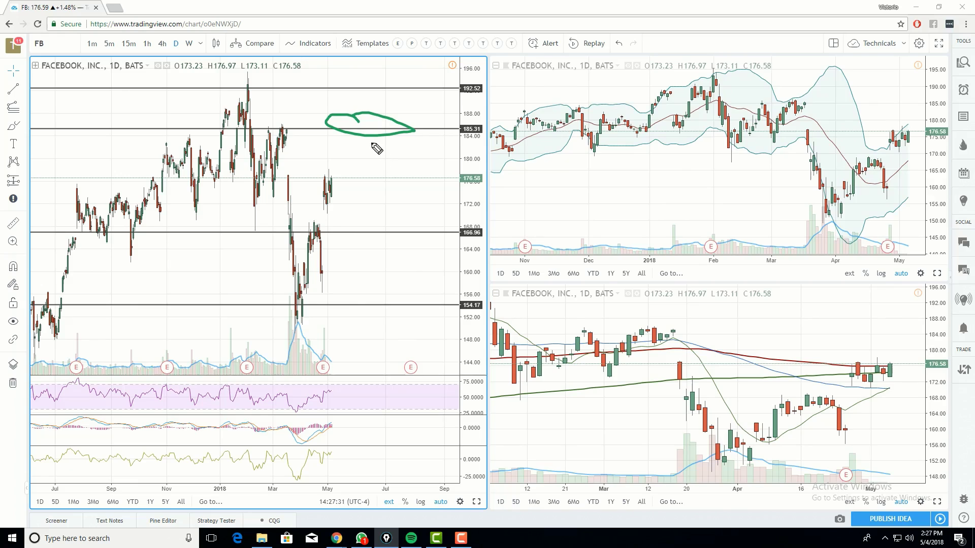
{"action": "left_click_drag", "start_coordinate": [391, 227], "coordinate": [399, 237]}
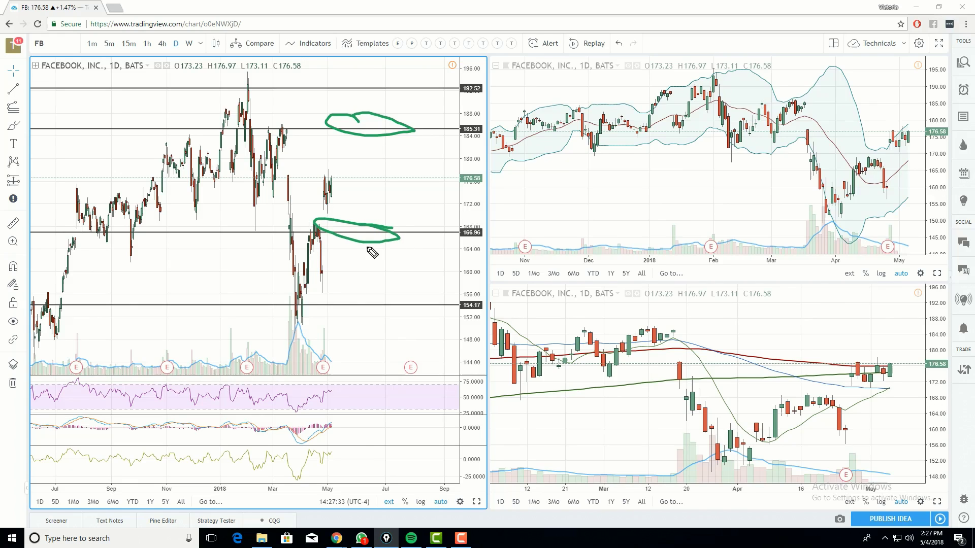
{"action": "mouse_move", "coordinate": [395, 141]}
{"action": "left_mouse_down"}
{"action": "mouse_move", "coordinate": [381, 175]}
{"action": "mouse_move", "coordinate": [389, 174]}
{"action": "left_mouse_up"}
{"action": "left_click_drag", "start_coordinate": [387, 217], "coordinate": [401, 208]}
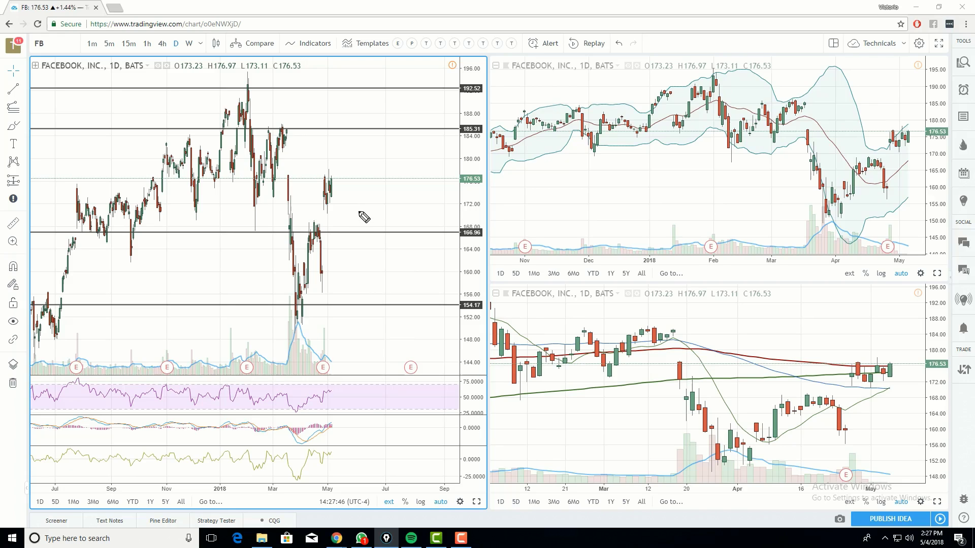
{"action": "mouse_move", "coordinate": [347, 222]}
{"action": "left_mouse_down"}
{"action": "mouse_move", "coordinate": [352, 236]}
{"action": "mouse_move", "coordinate": [422, 227]}
{"action": "mouse_move", "coordinate": [424, 243]}
{"action": "left_mouse_up"}
{"action": "key", "text": "ctrl+shift+7"}
- Circle the indicator area of the large chart, the moving average chart and the Bollinger Bands chart with the pen
{"action": "mouse_move", "coordinate": [425, 363]}
{"action": "left_mouse_down"}
{"action": "mouse_move", "coordinate": [370, 457]}
{"action": "mouse_move", "coordinate": [400, 358]}
{"action": "left_mouse_up"}
{"action": "left_click_drag", "start_coordinate": [683, 332], "coordinate": [727, 342]}
{"action": "left_click_drag", "start_coordinate": [749, 100], "coordinate": [735, 72]}
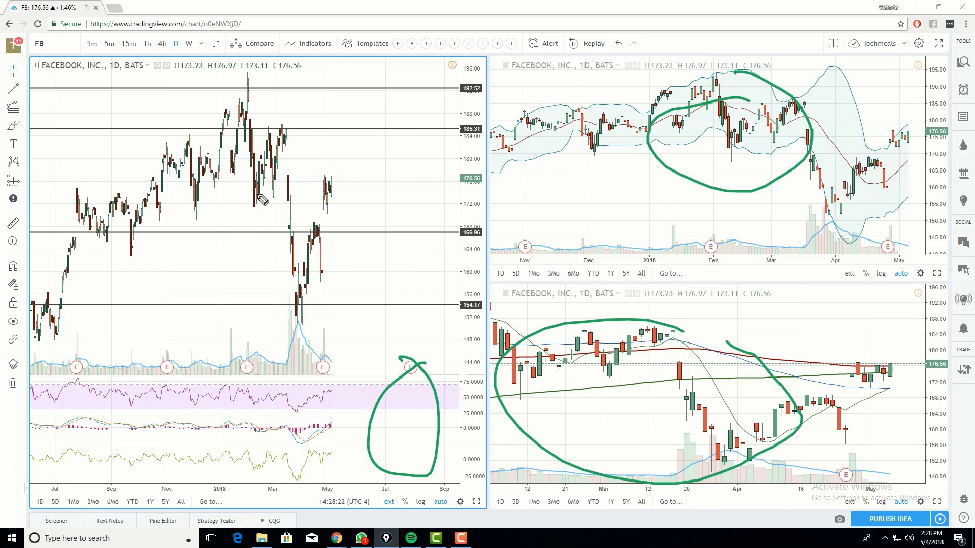